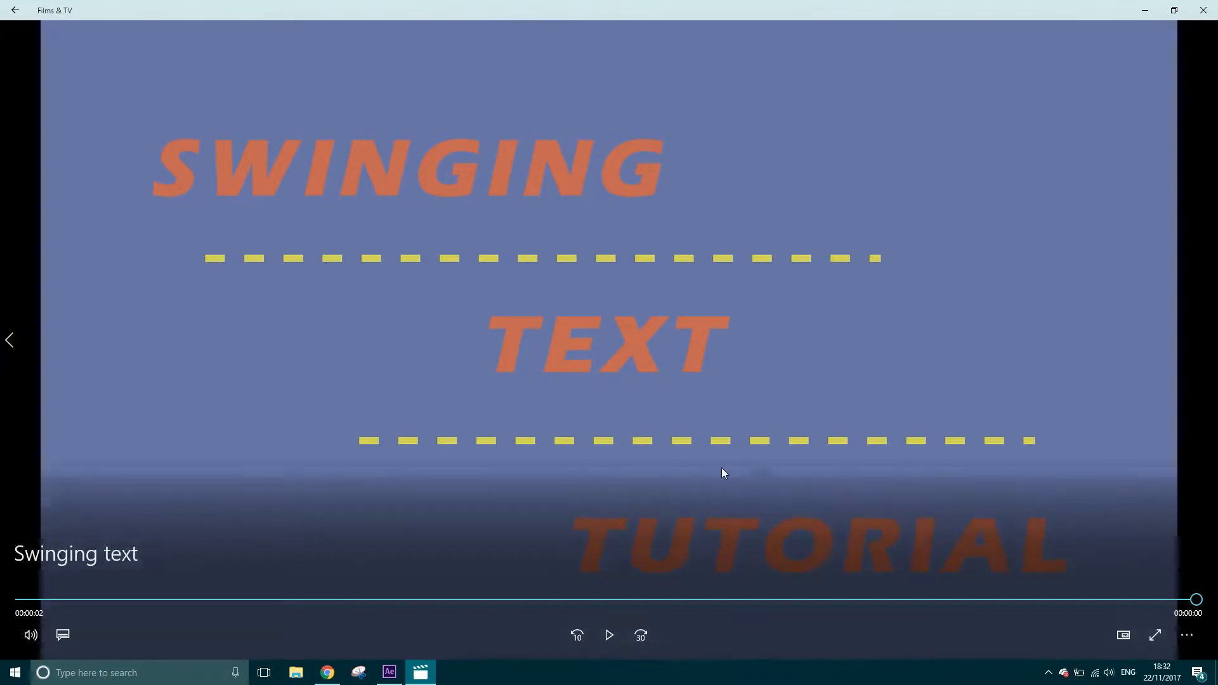
Play back the finished Swinging text video for reference, then close the player to return to After Effects
click(609, 635)
click(605, 634)
click(609, 636)
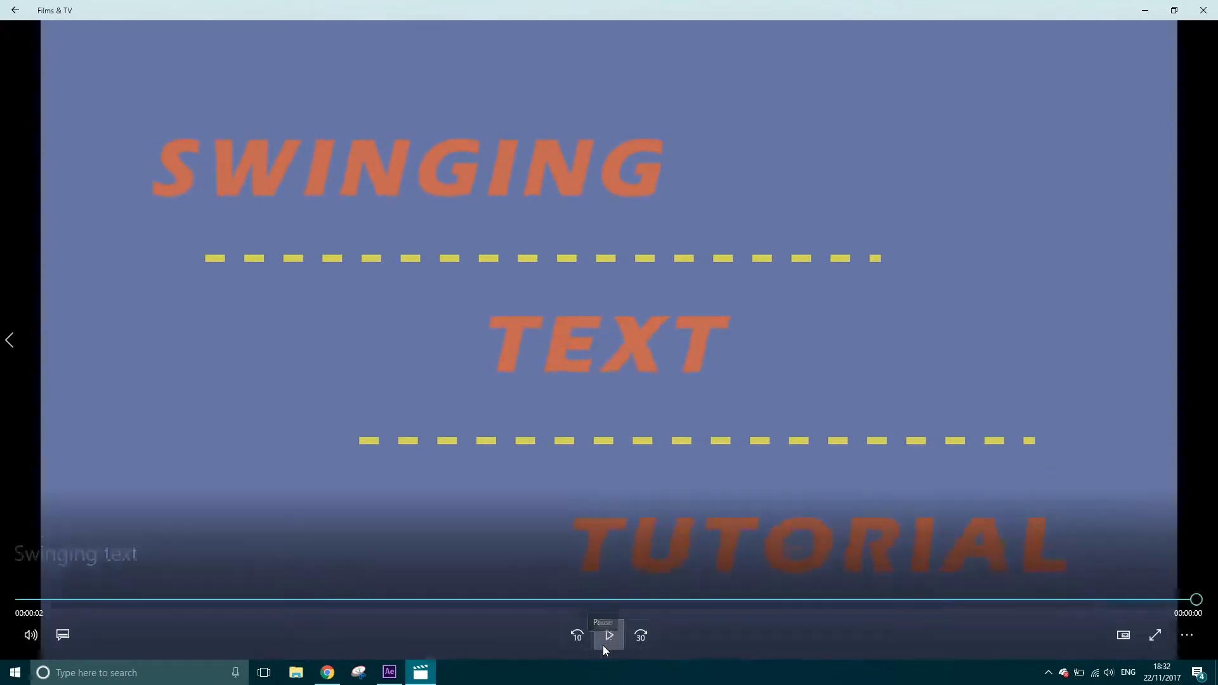
click(1198, 12)
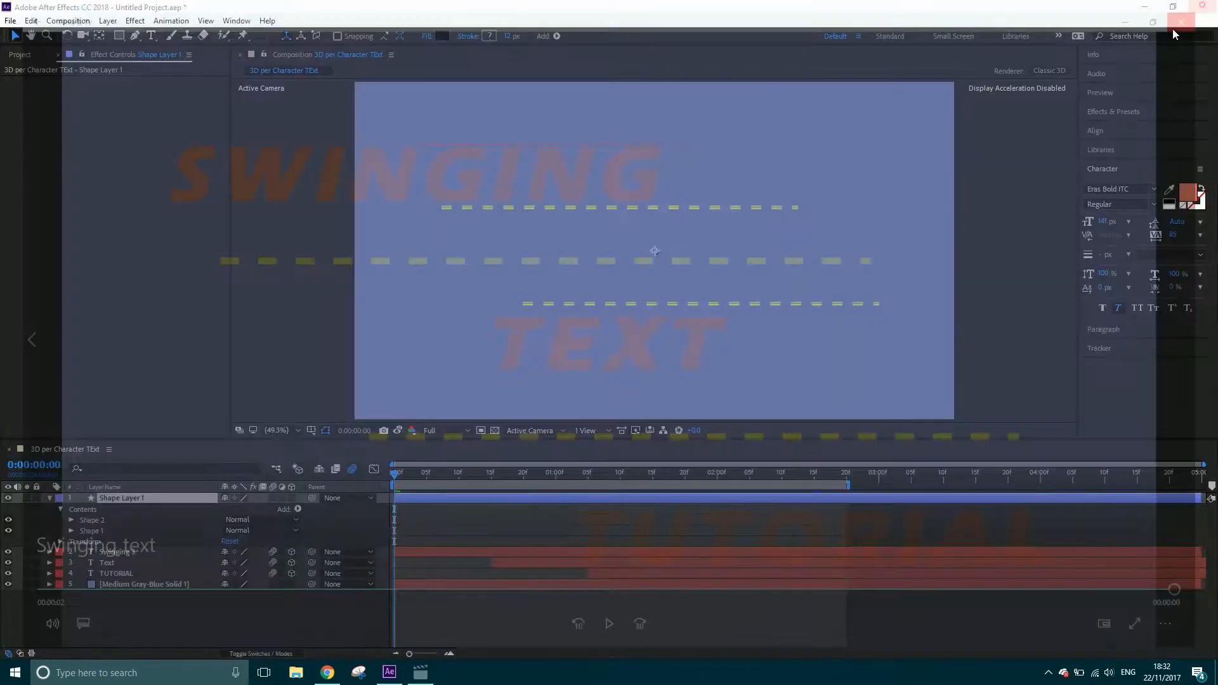
Delete all layers from the 3D per Character TExt composition
drag(170, 626, 107, 501)
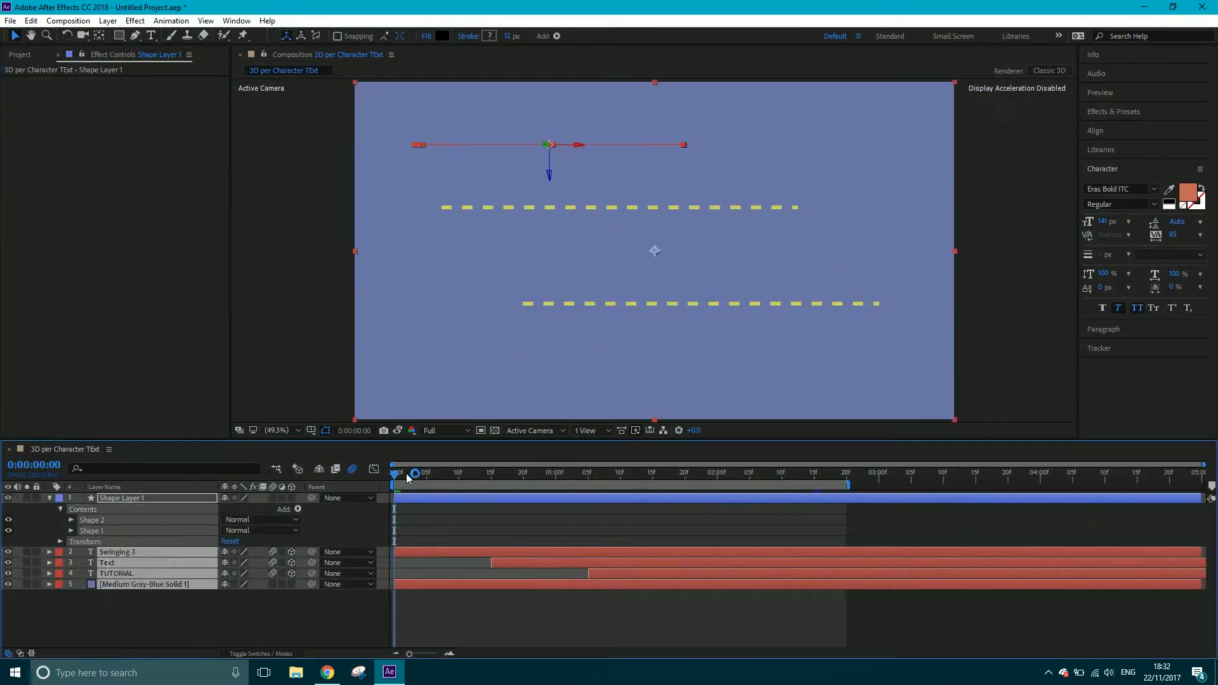
drag(407, 474, 562, 481)
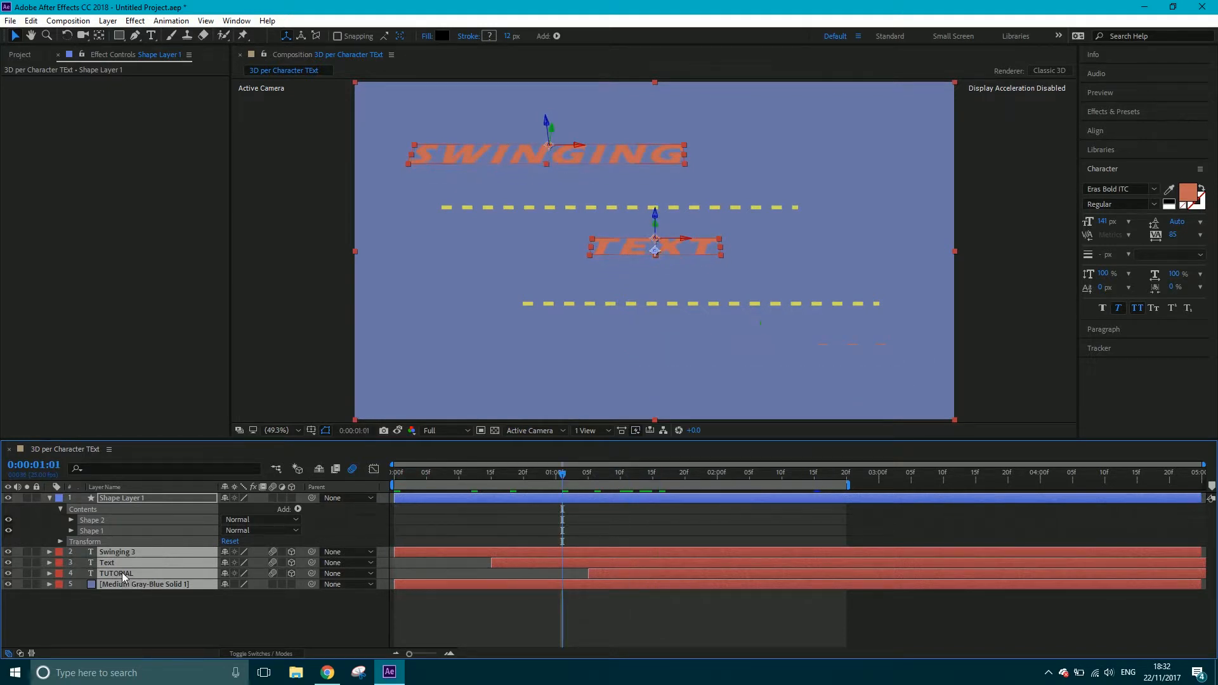
click(126, 608)
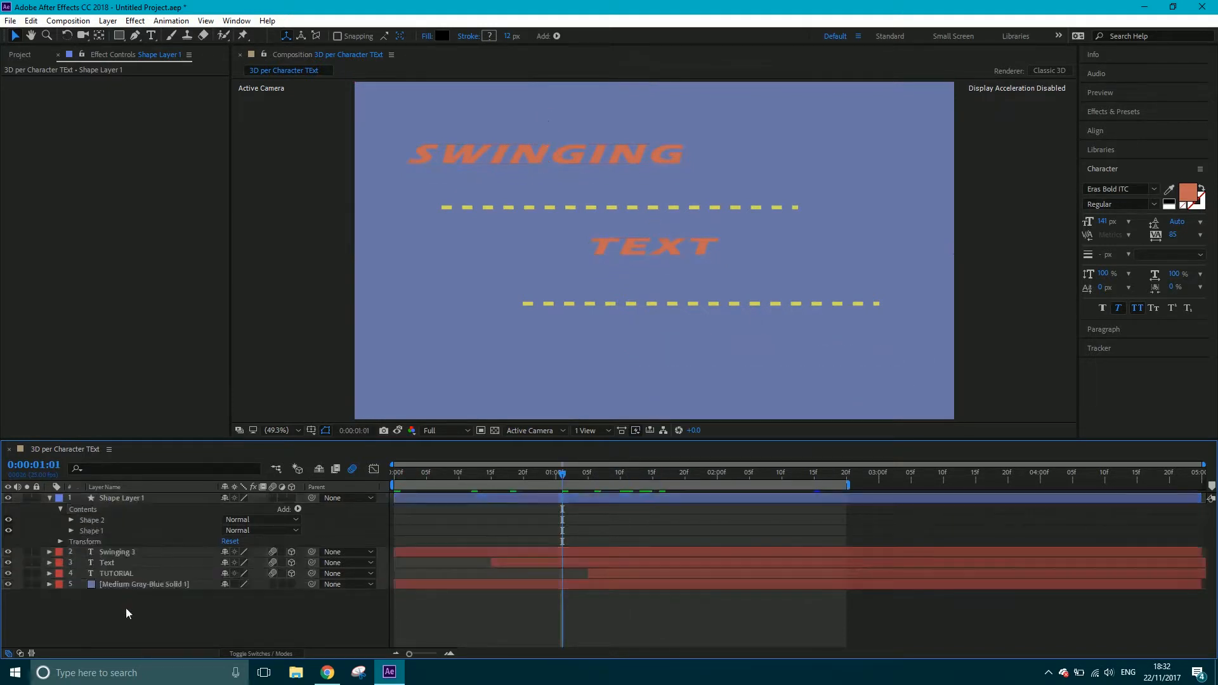
drag(184, 620, 134, 488)
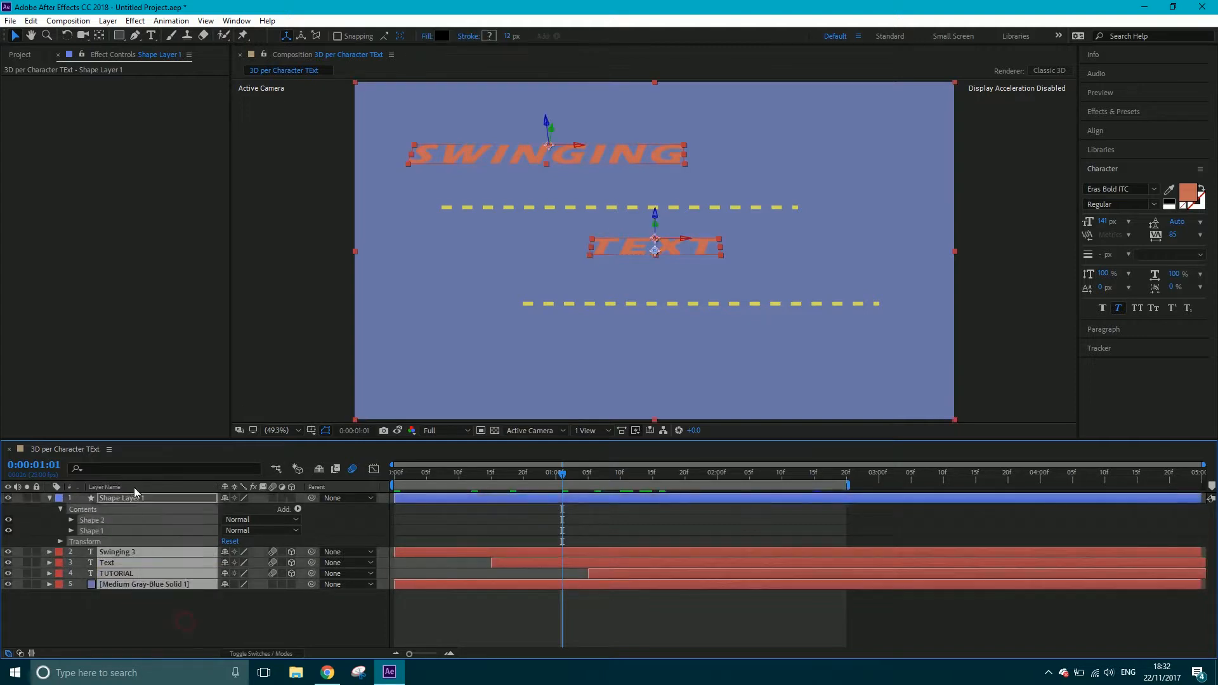
key(Delete)
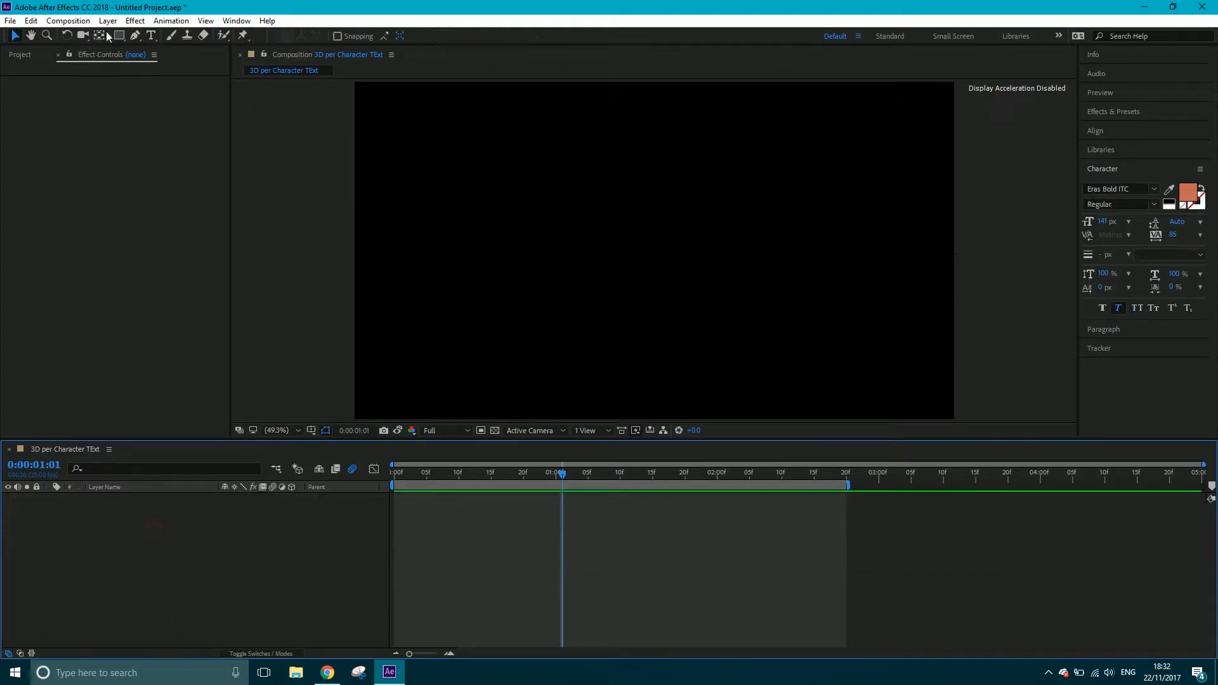
Create a new composition named Text 2 with the HDTV 1080 25 preset and a five-second duration
click(79, 26)
click(107, 34)
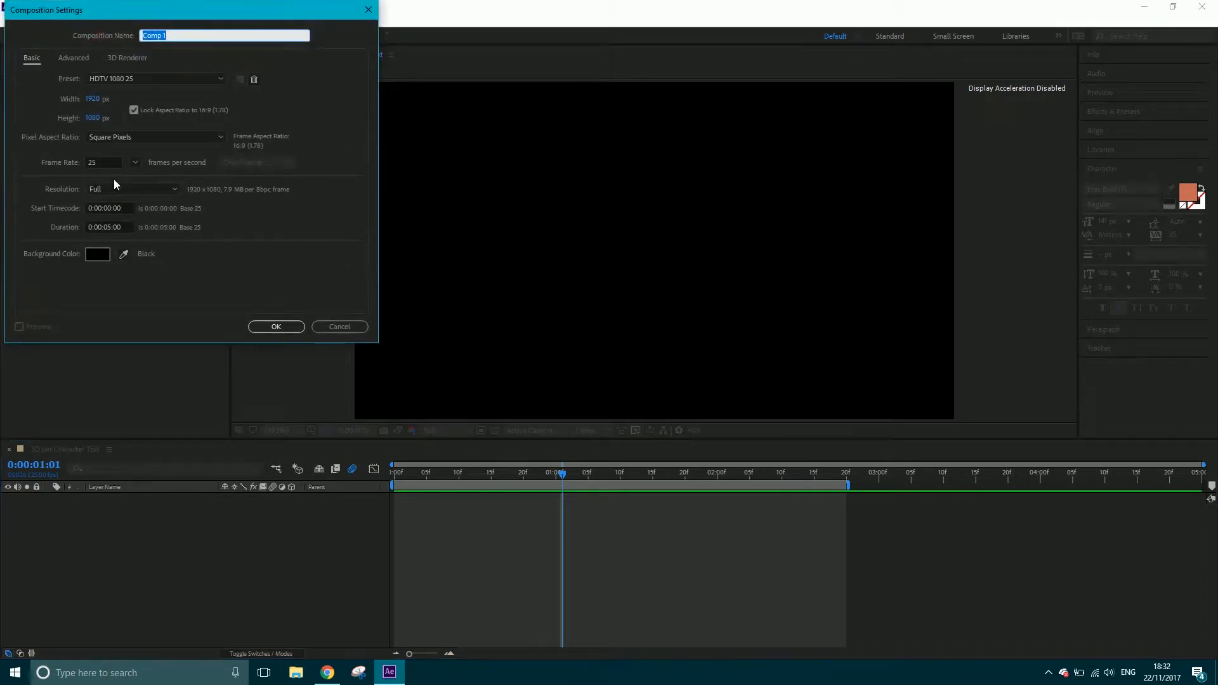
text(Text 2)
click(279, 326)
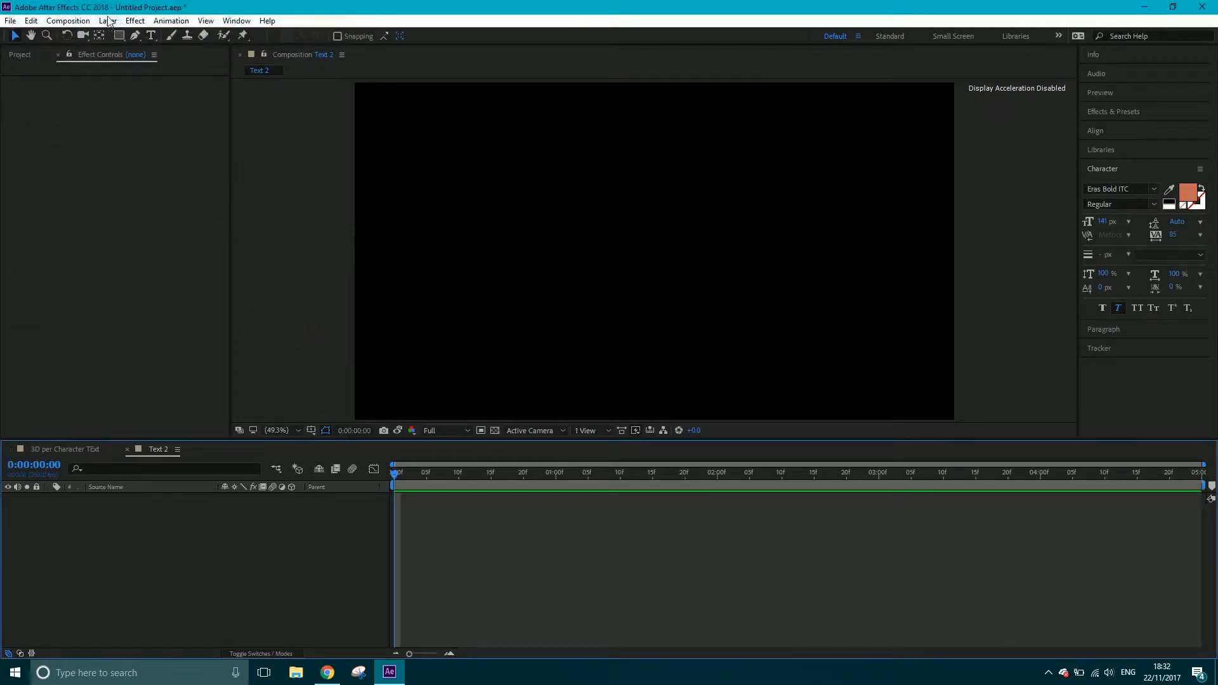
Add a 1920 x 1080 solid named BG in gray-blue (RGB 105, 117, 166) as the background
click(109, 21)
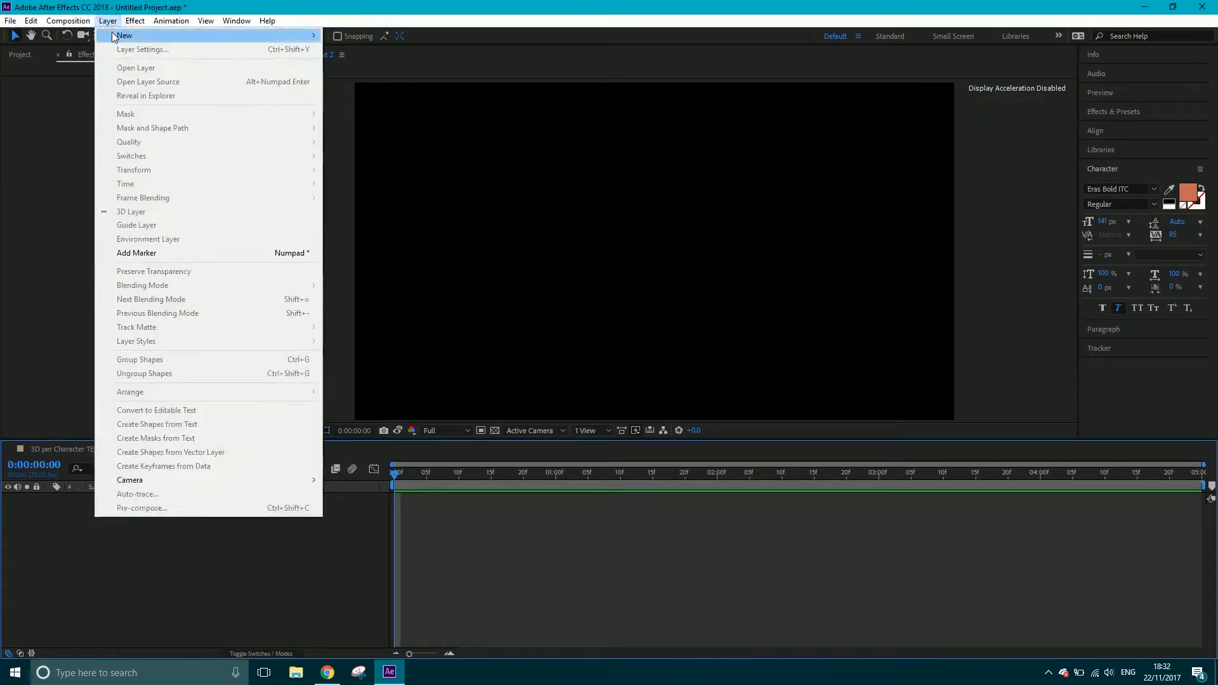
mouse_move(261, 36)
click(364, 48)
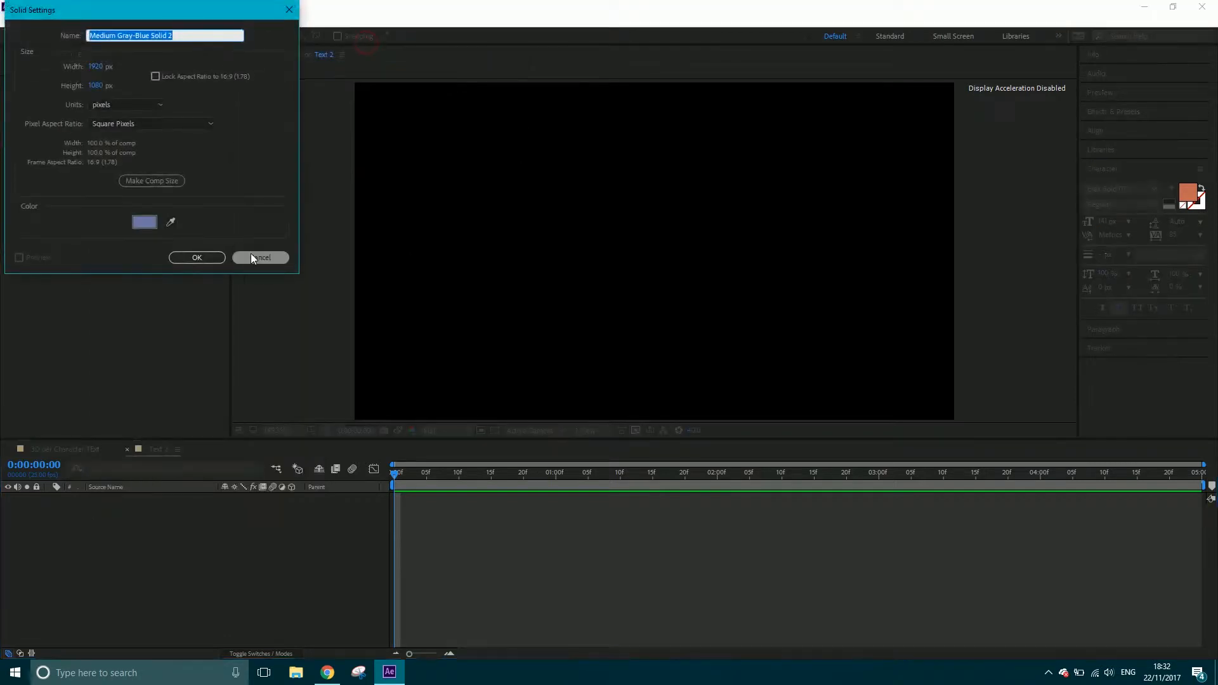
click(143, 222)
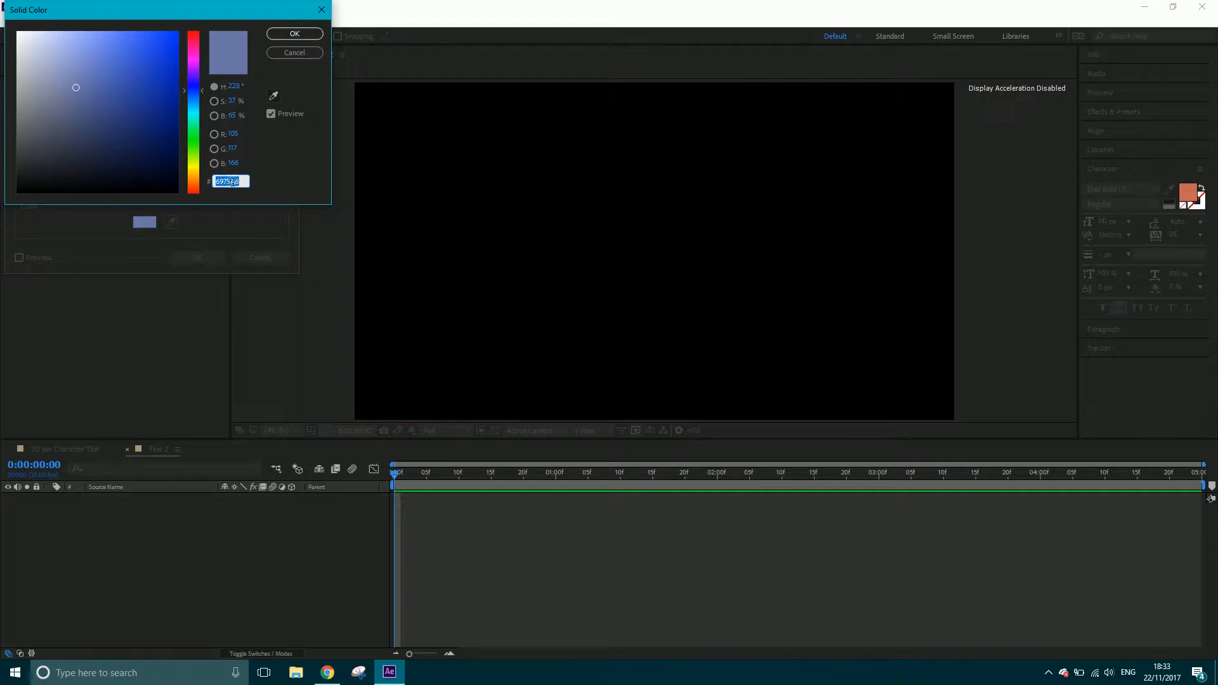
click(281, 35)
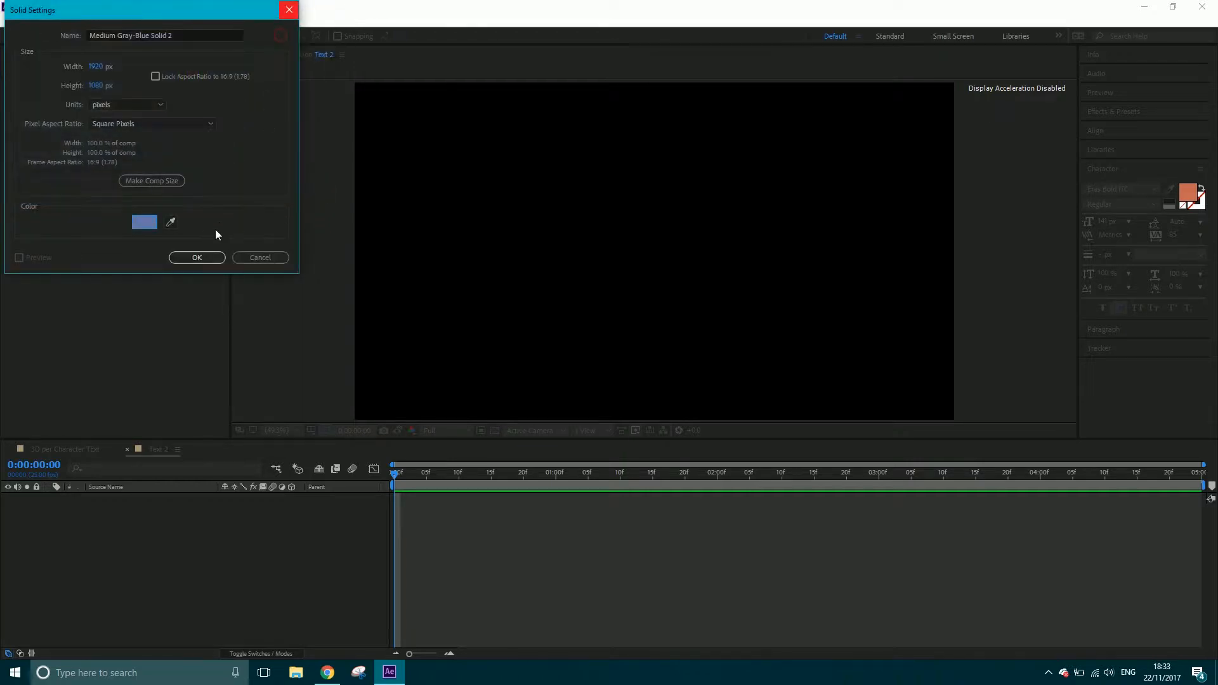
click(185, 35)
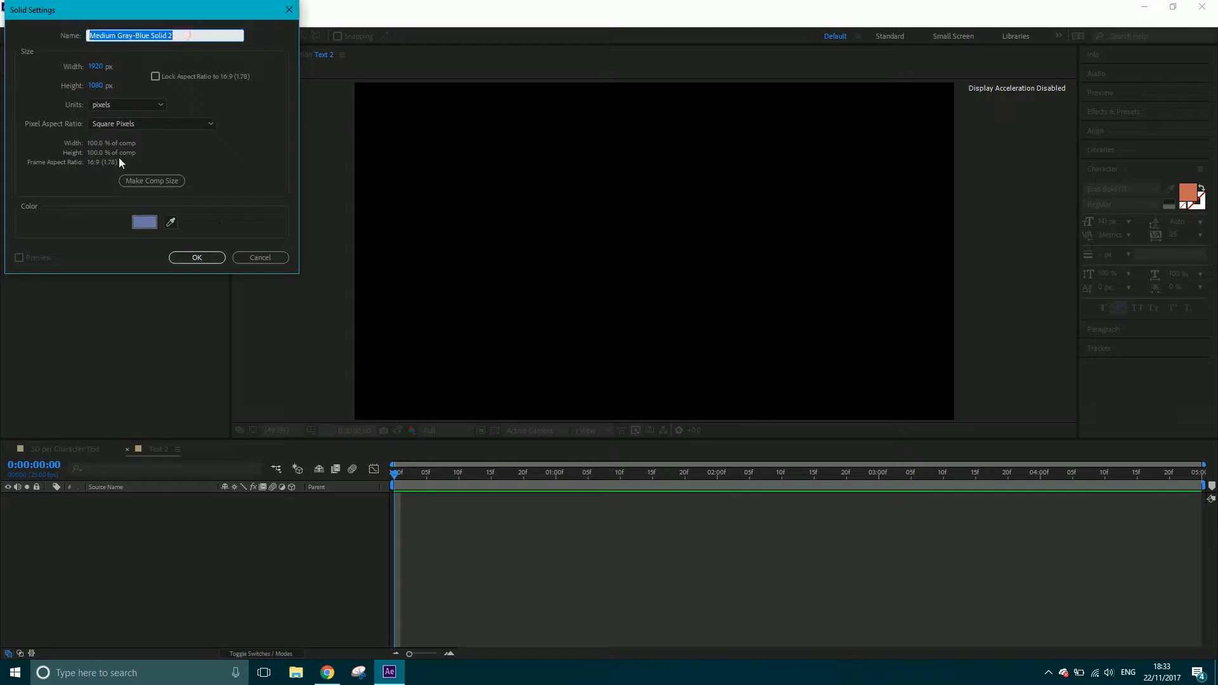
text(BG)
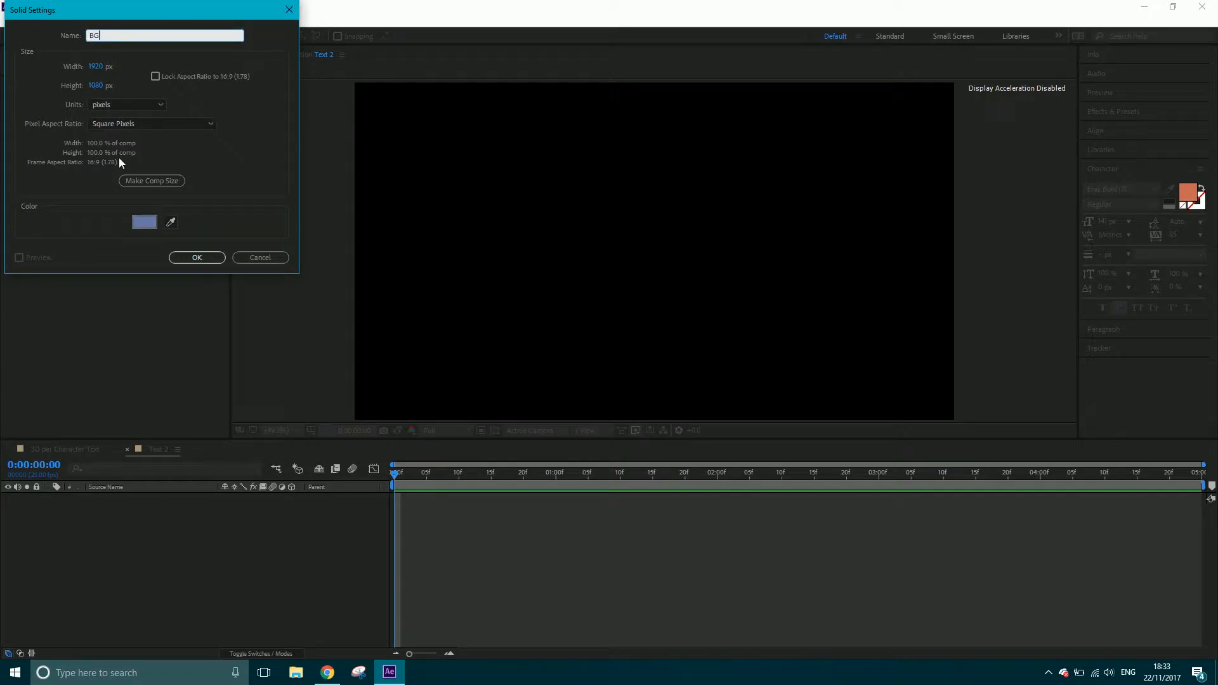
click(195, 257)
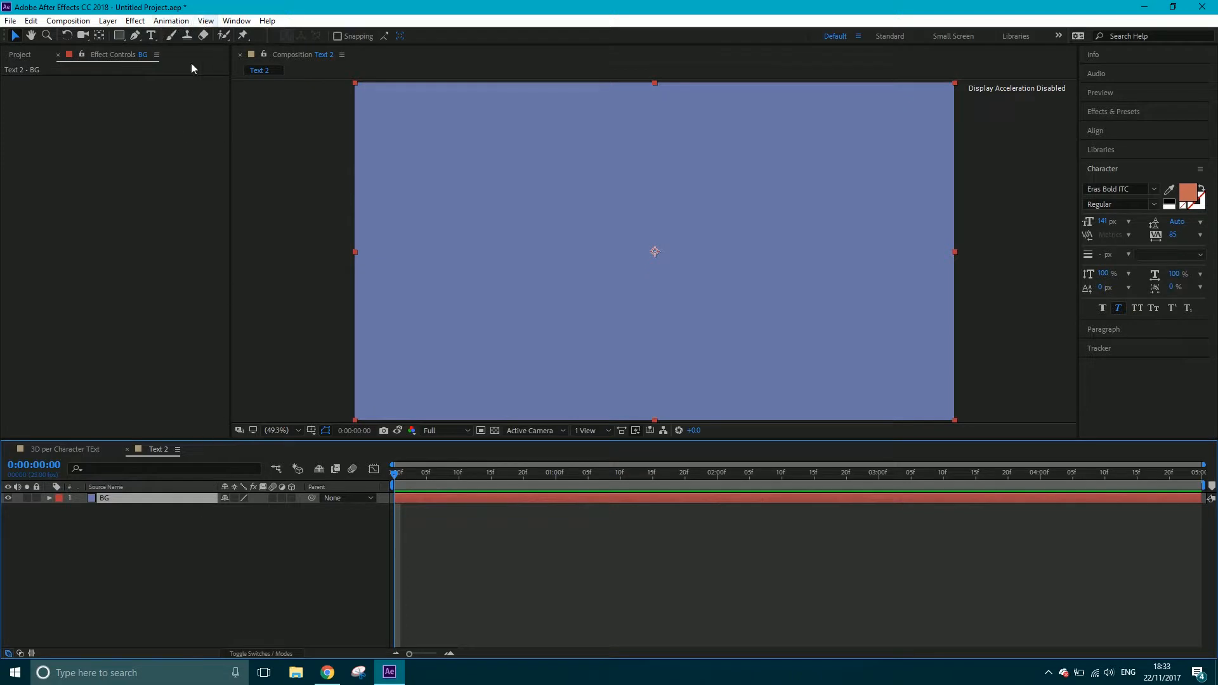
Add a text layer reading Creative and place it in the upper-left area of the frame, clear of the edge
click(151, 35)
click(452, 159)
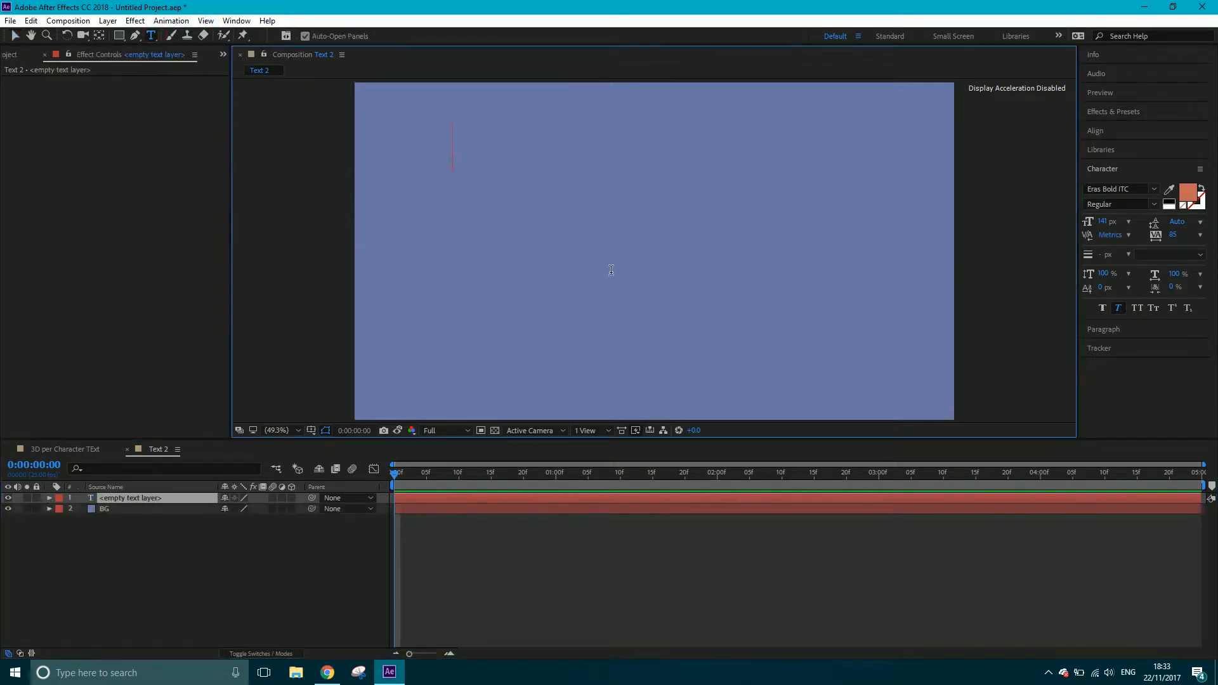
text(Creat)
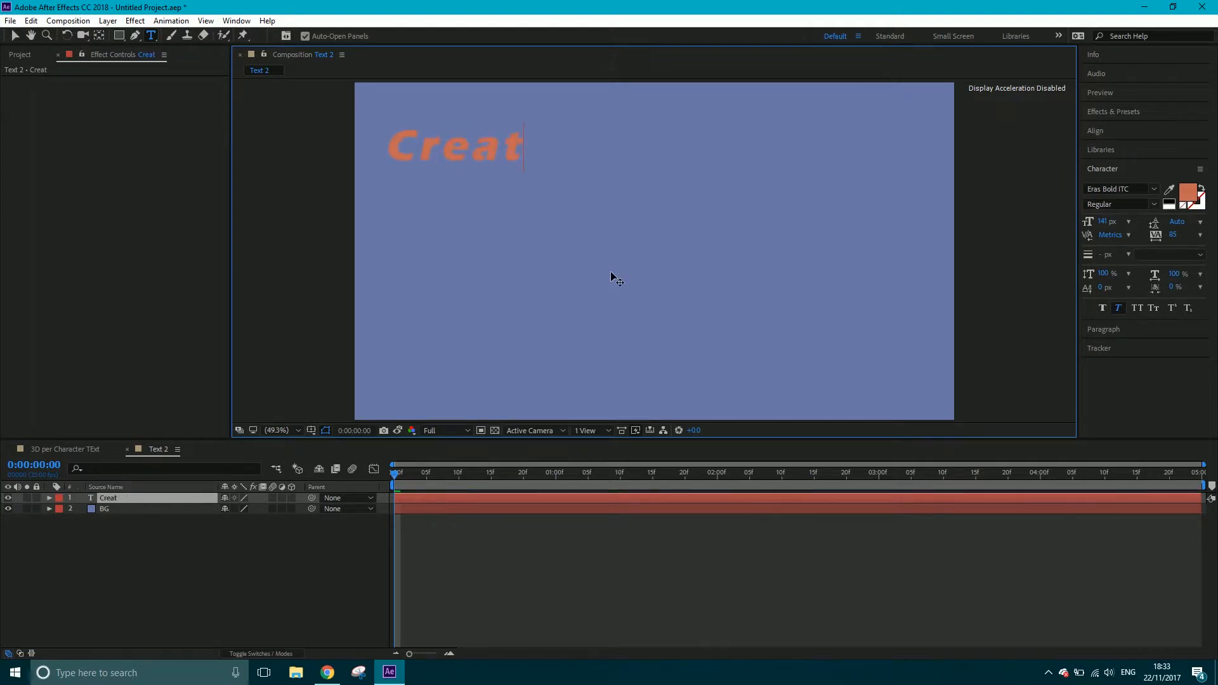
key(BackSpace)
key(BackSpace)
key(BackSpace)
key(BackSpace)
text(reative)
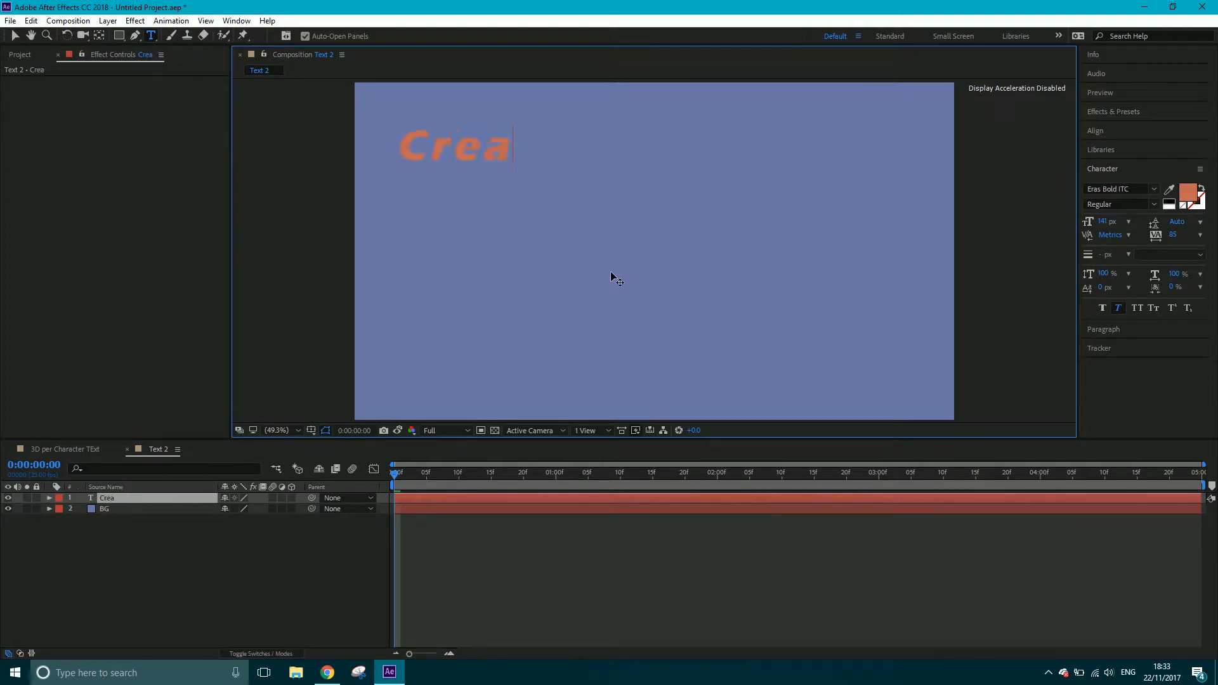
click(14, 36)
drag(402, 151, 479, 151)
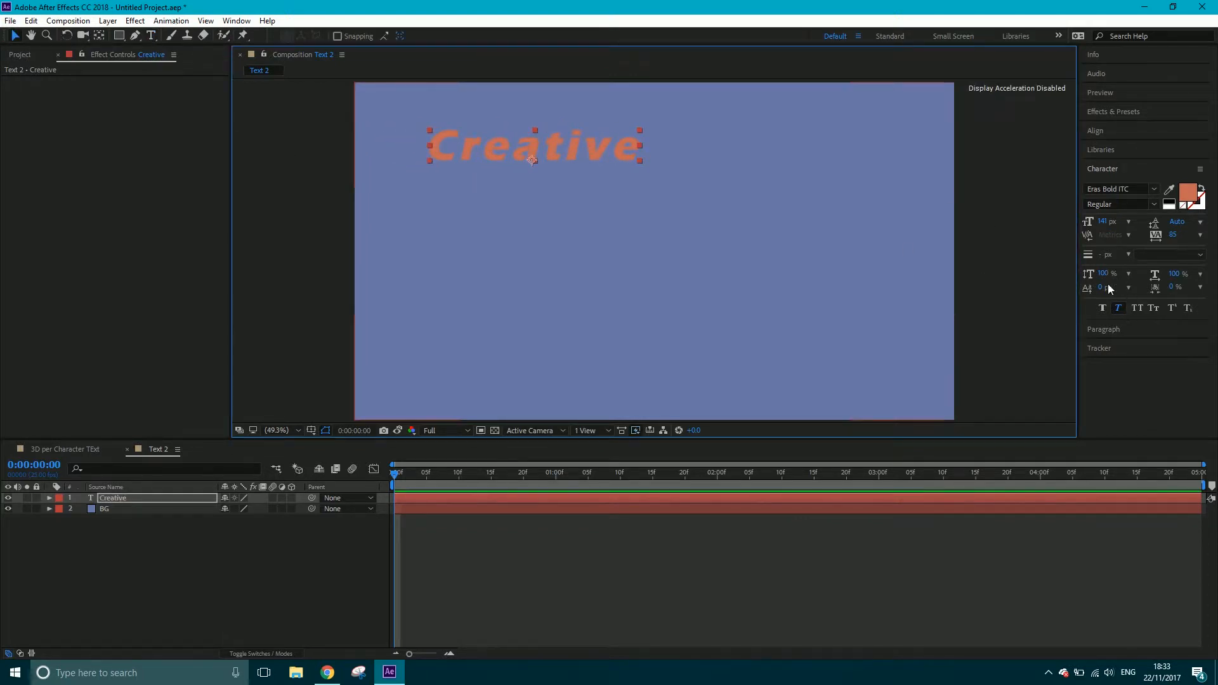
Apply All Caps to the Creative text
click(1136, 307)
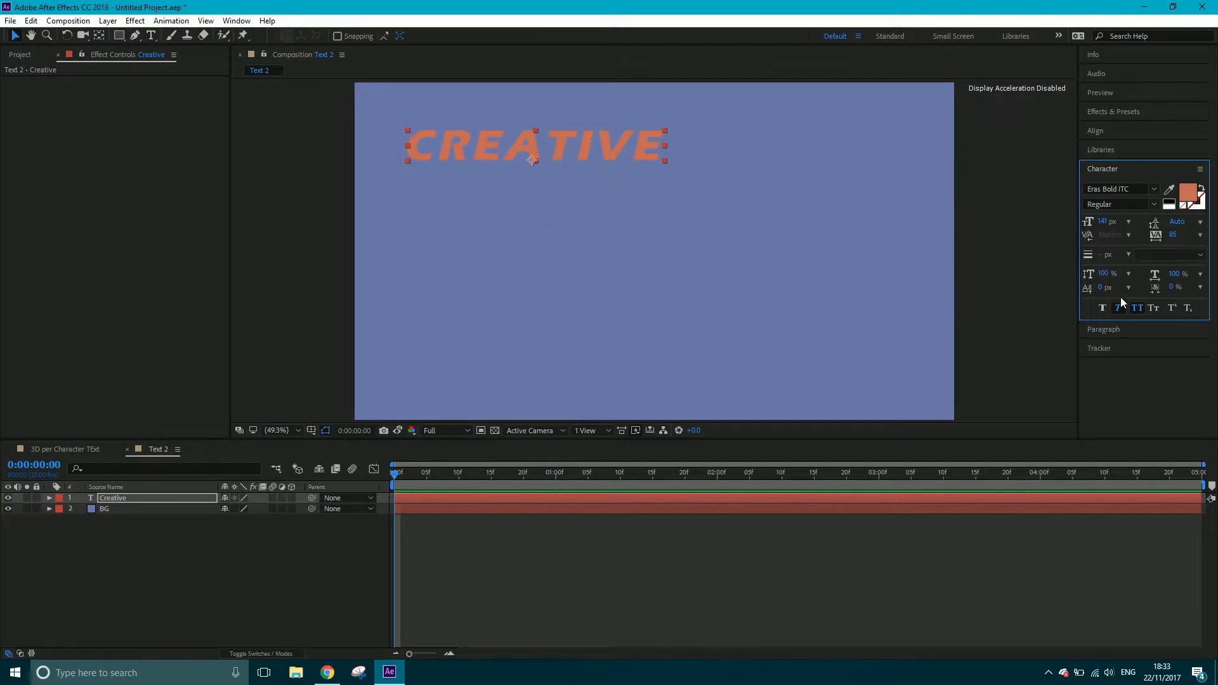
click(1135, 307)
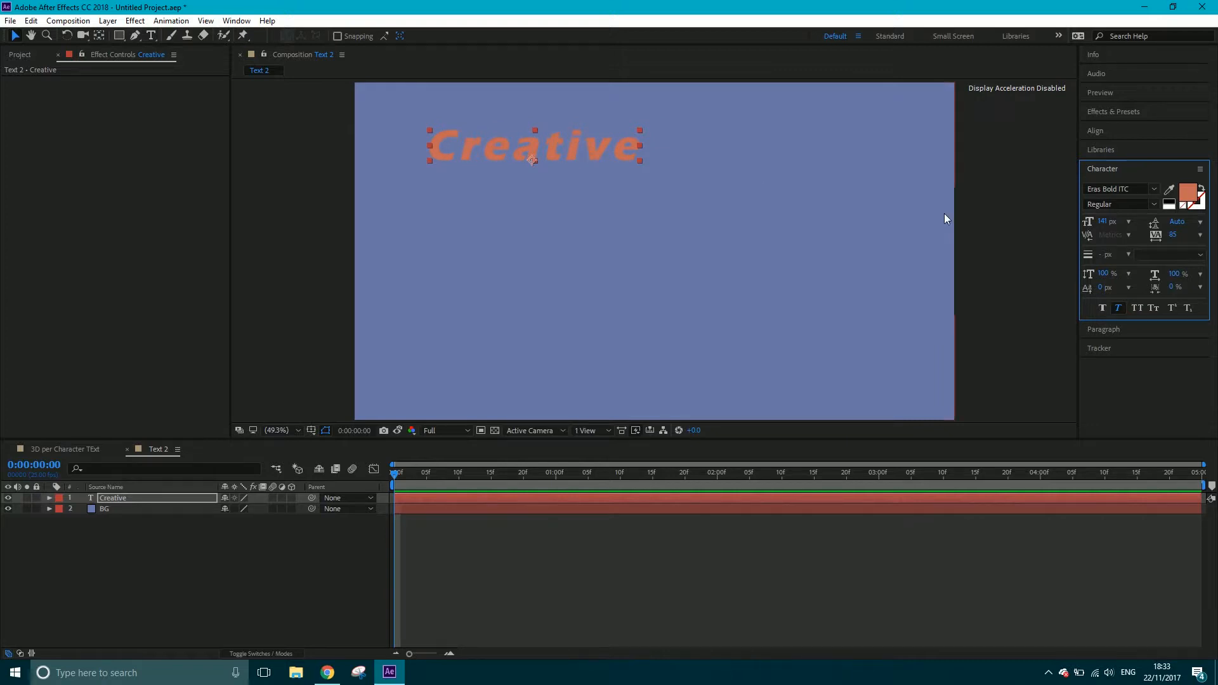
click(1136, 307)
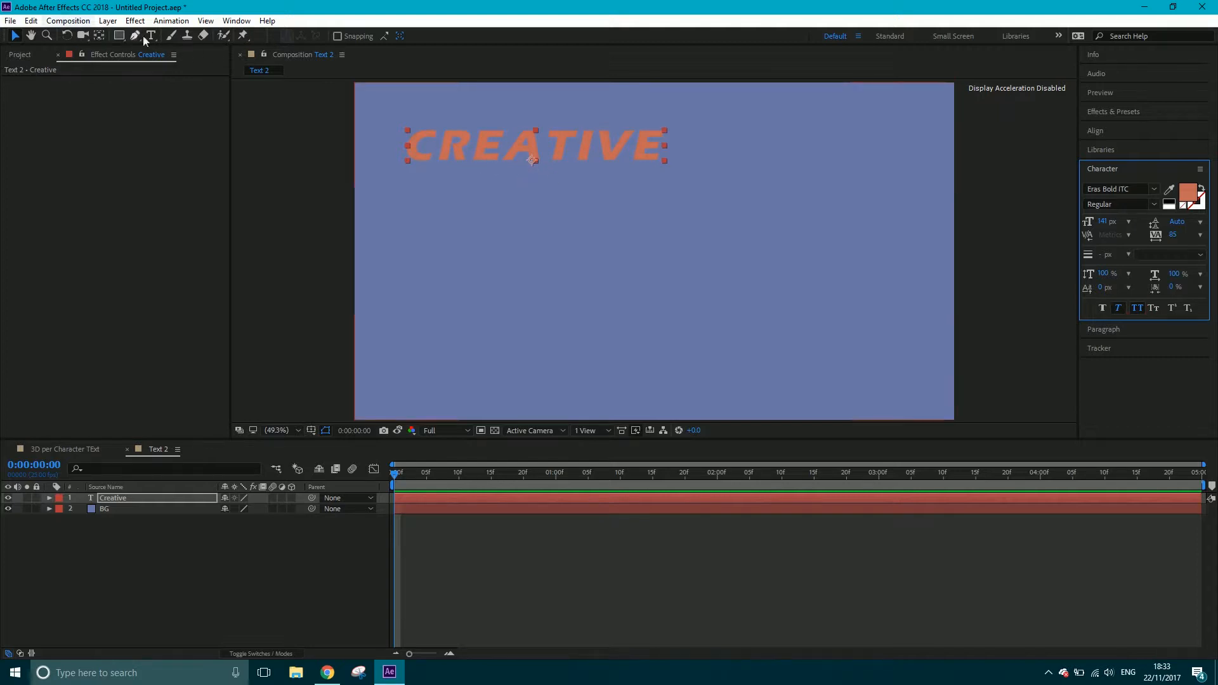
Add a separate text layer reading Tap and place it near the centre of the frame
click(163, 543)
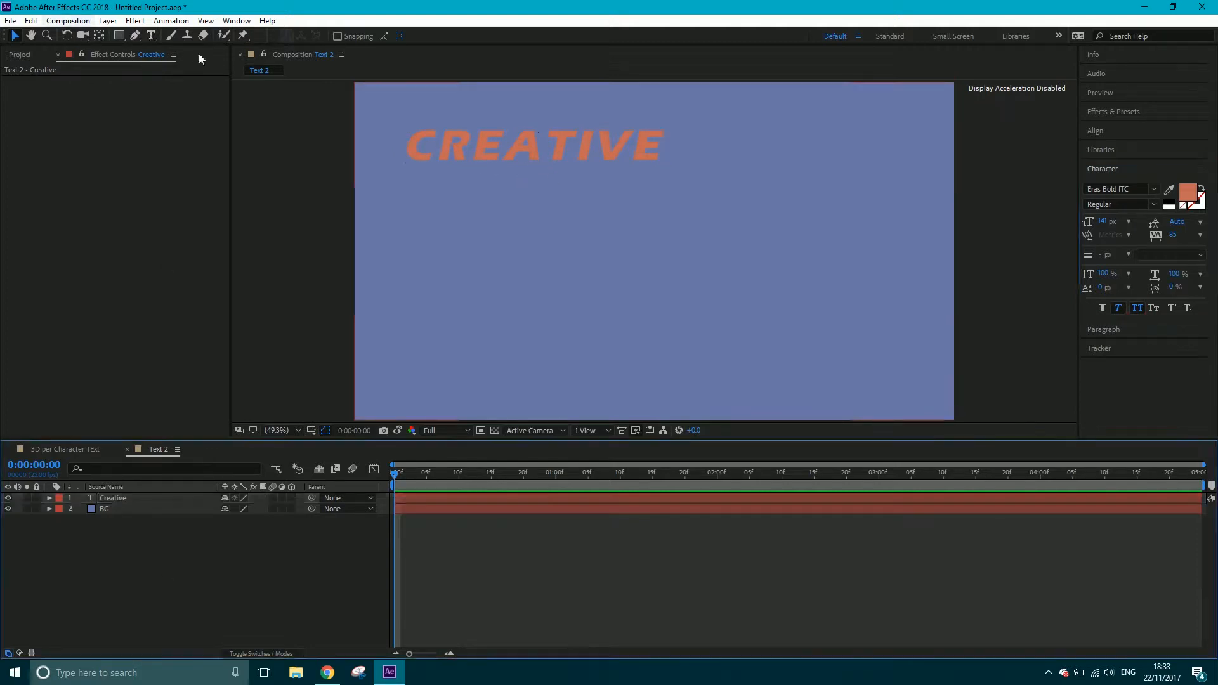
click(150, 35)
click(590, 260)
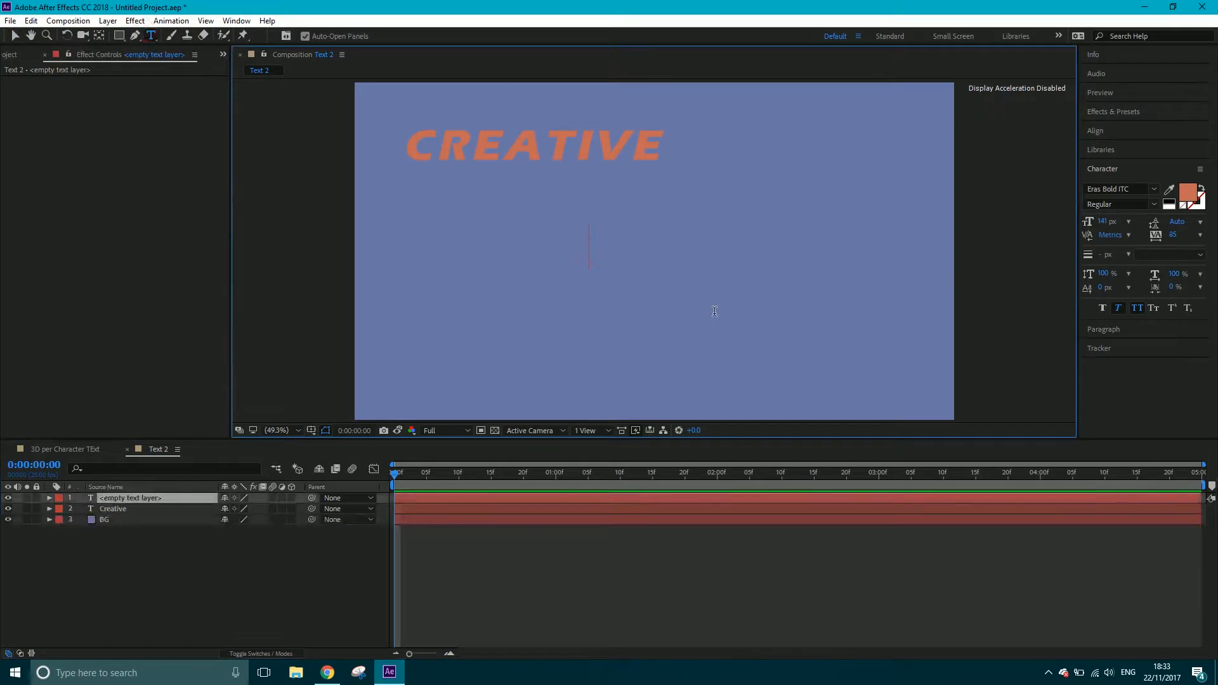
text(Tap)
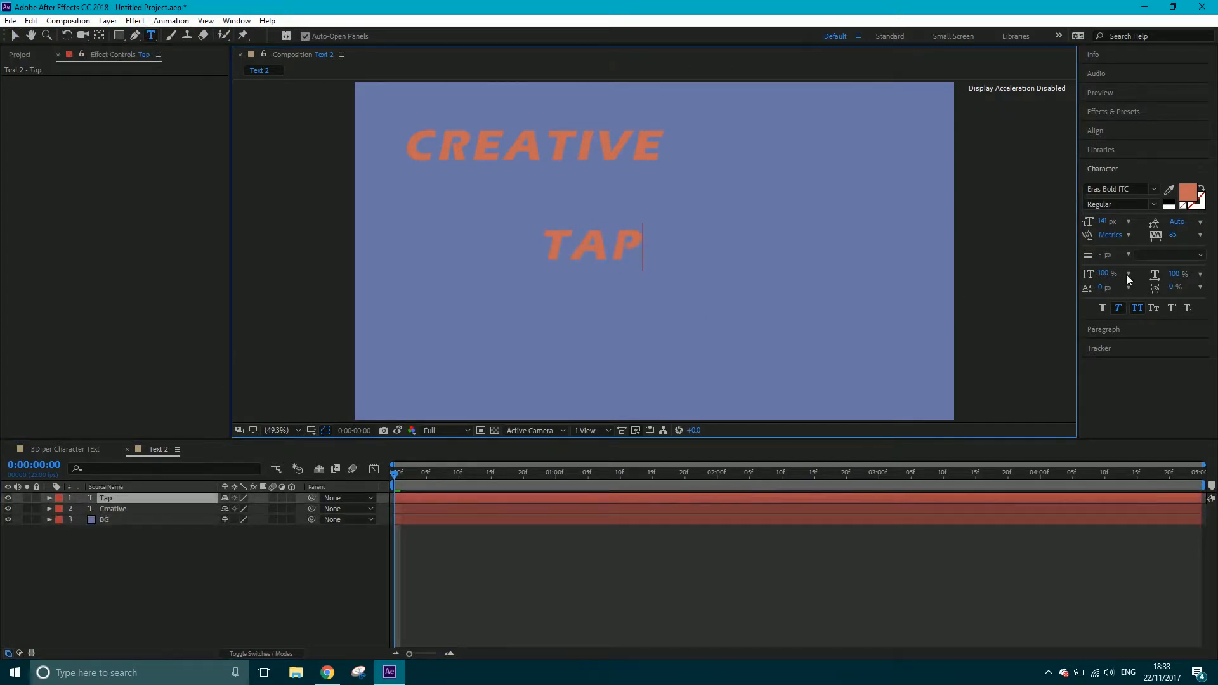
click(16, 34)
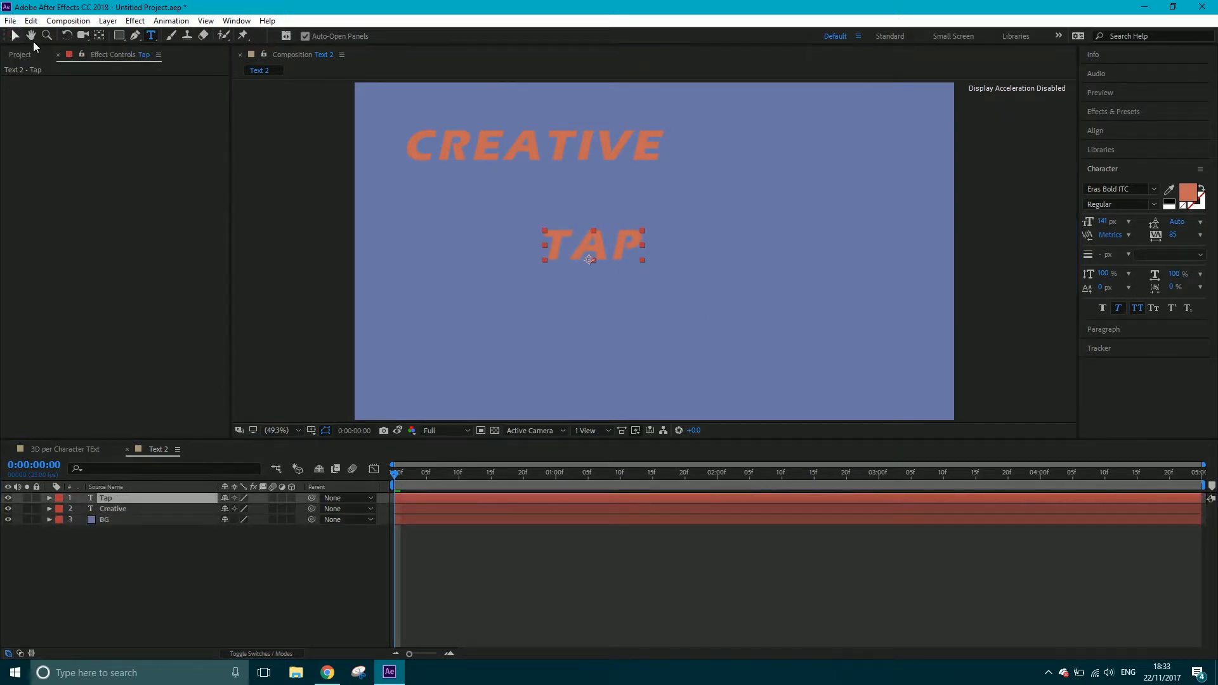
drag(628, 246, 676, 244)
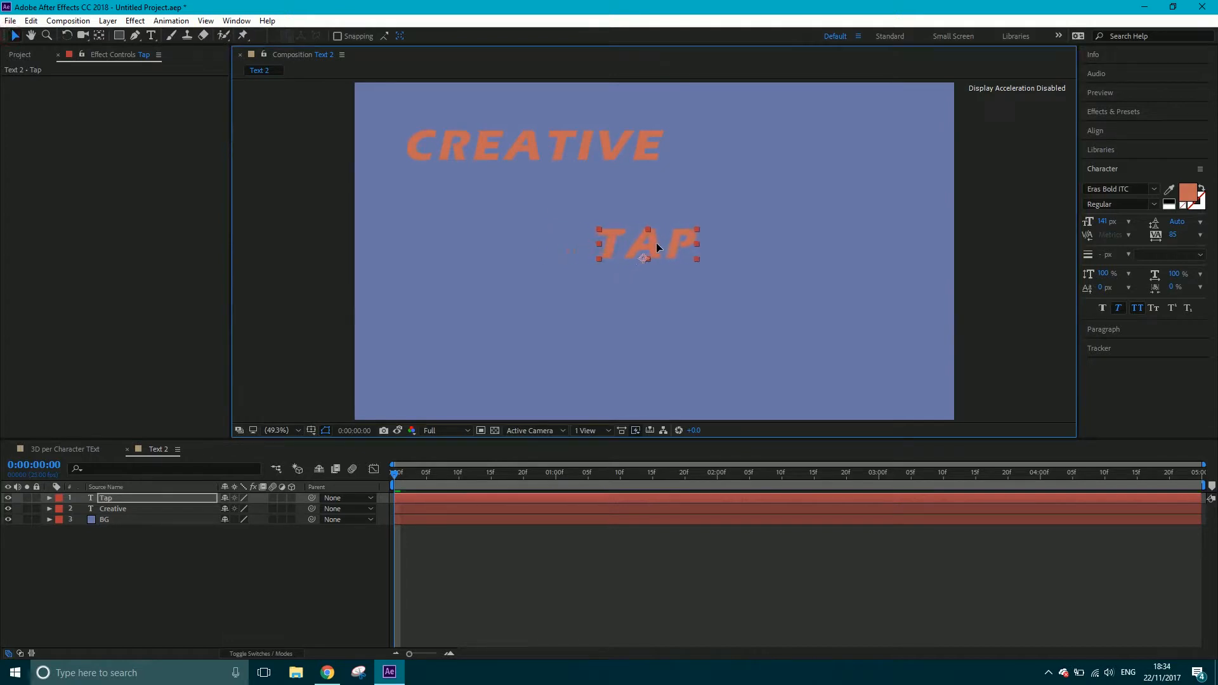
Add a third text layer reading tutorials and place it in the lower-right area of the frame
click(149, 36)
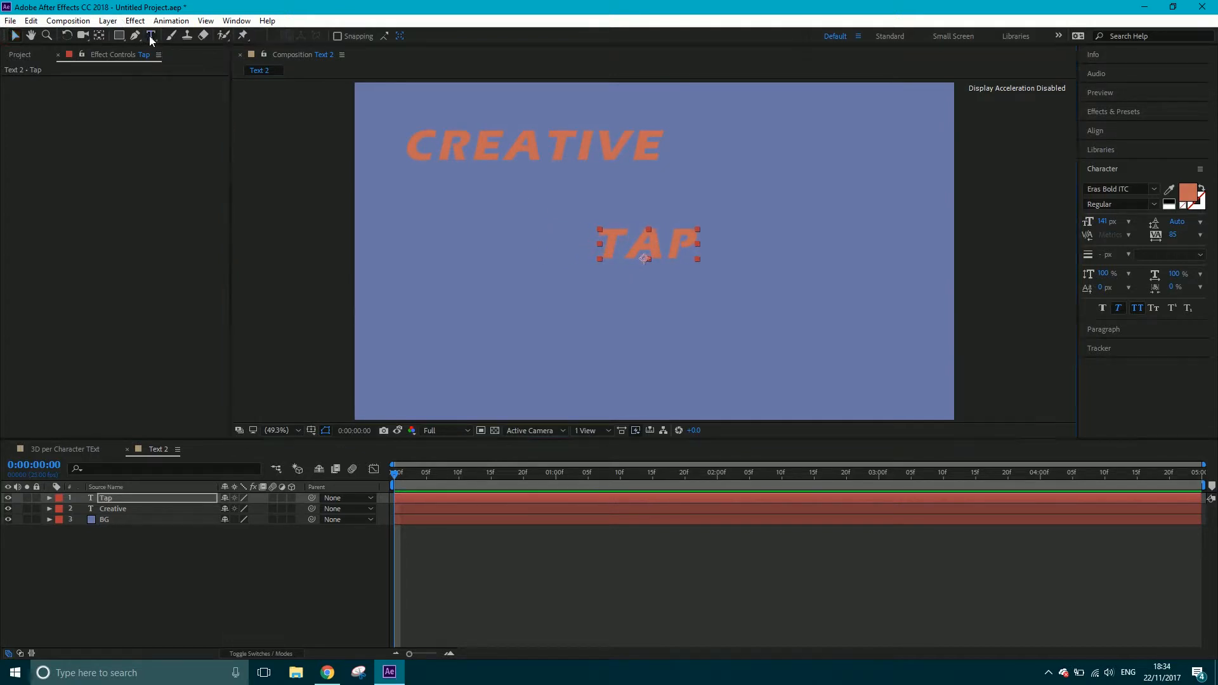
click(603, 323)
text(tutorials)
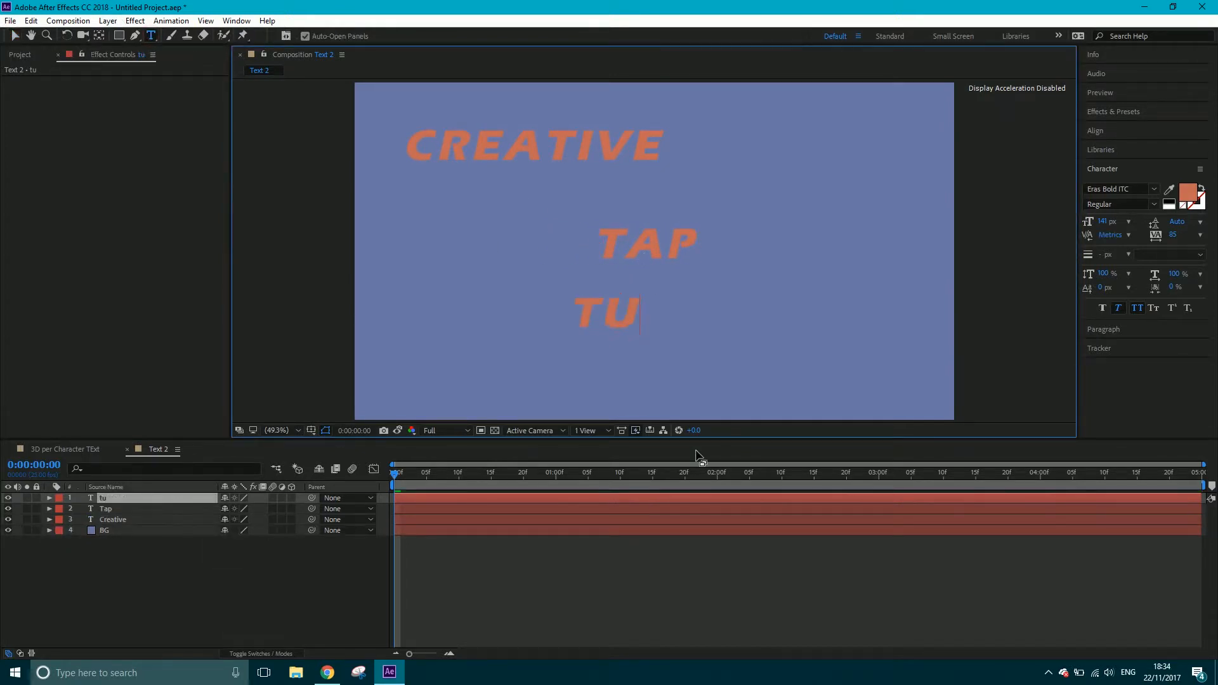
click(15, 35)
drag(569, 321, 706, 348)
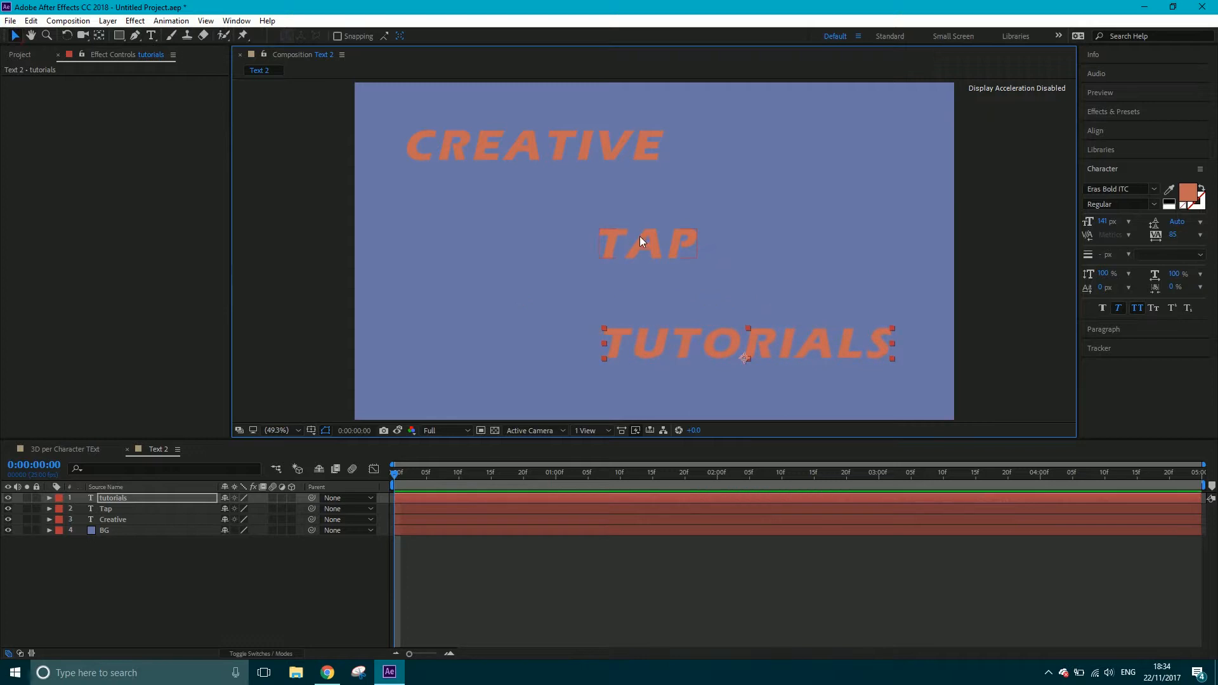
Fine-tune the diagonal text layout by nudging Tap and Creative slightly left and tutorials slightly right and up
mouse_move(639, 236)
mouse_down()
mouse_move(649, 246)
mouse_move(623, 234)
mouse_up()
drag(566, 146, 561, 146)
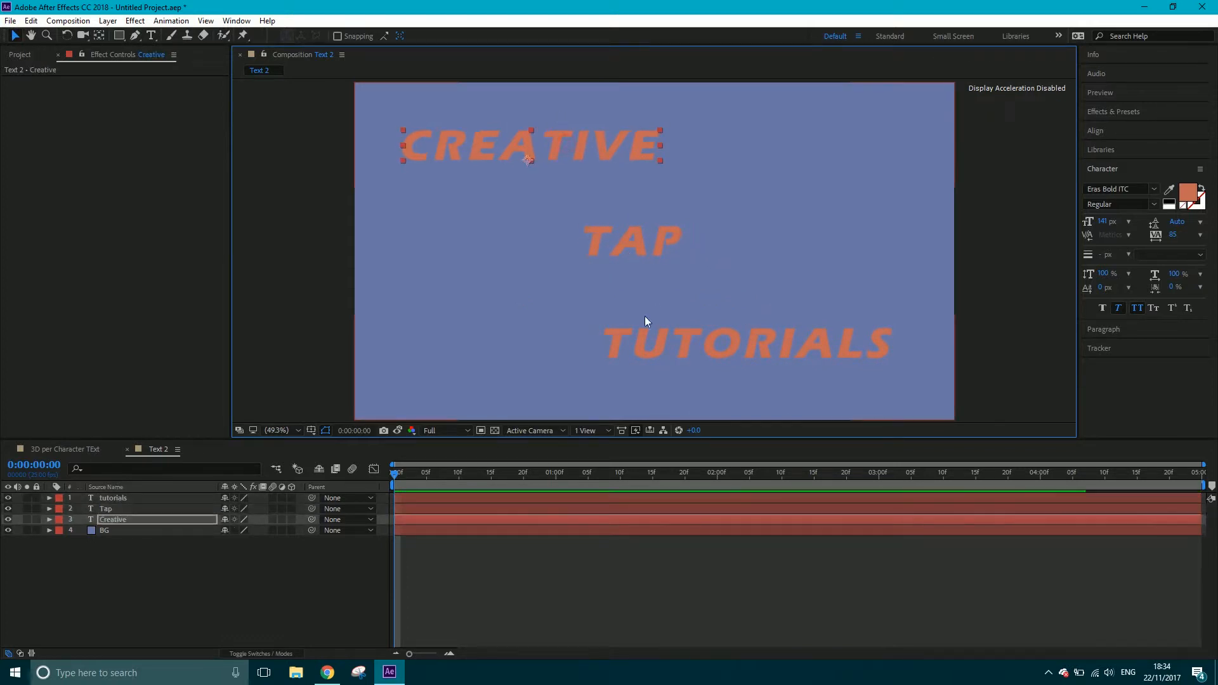
click(642, 340)
drag(645, 340, 650, 335)
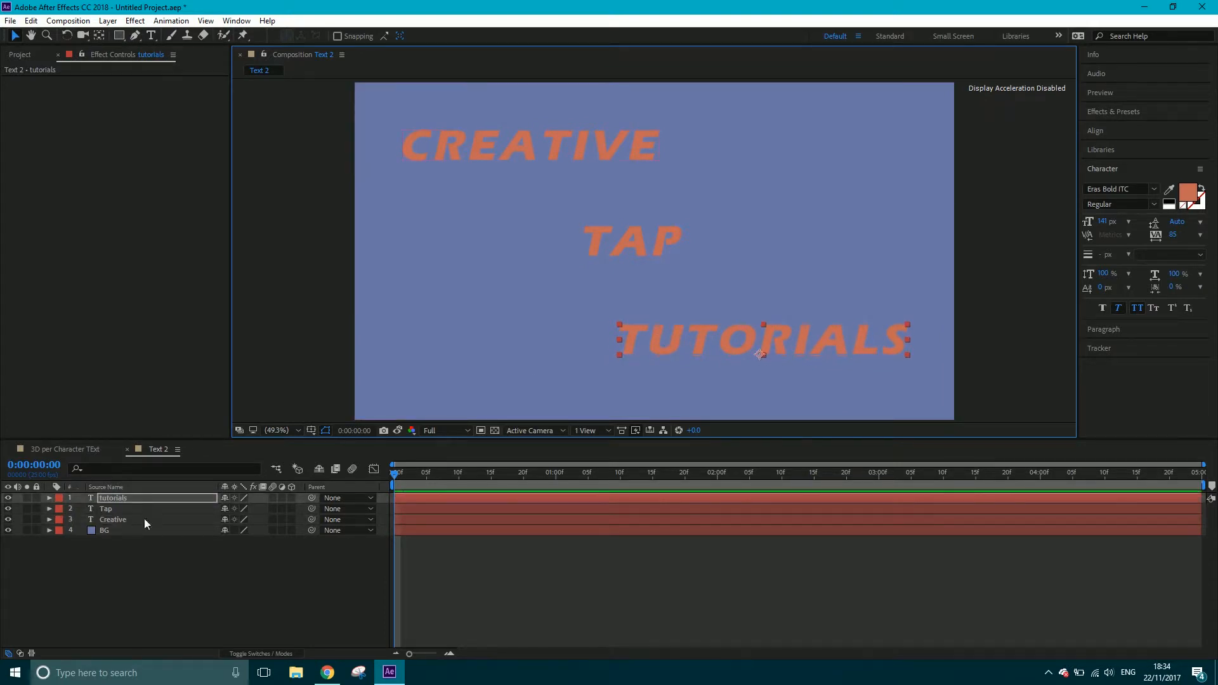
Reorder the text layers so Creative is on top, followed by Tap and tutorials above BG
click(123, 521)
click(120, 508)
click(124, 497)
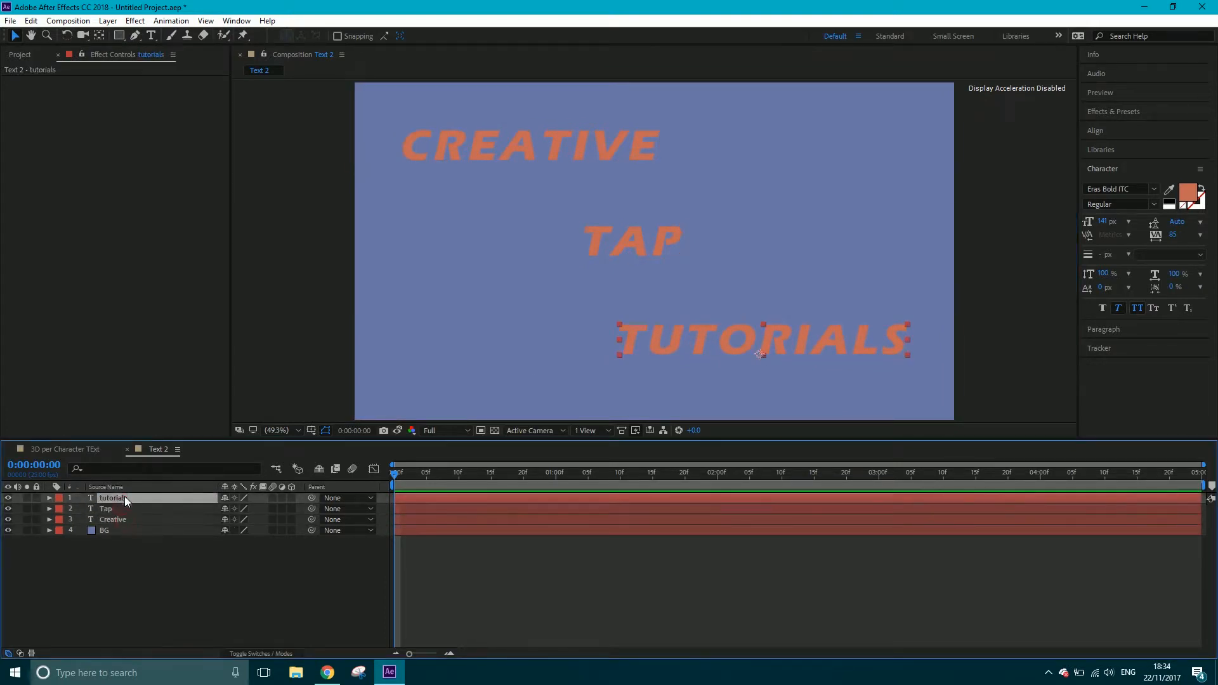
mouse_move(127, 519)
mouse_down()
mouse_move(125, 494)
mouse_move(119, 504)
mouse_up()
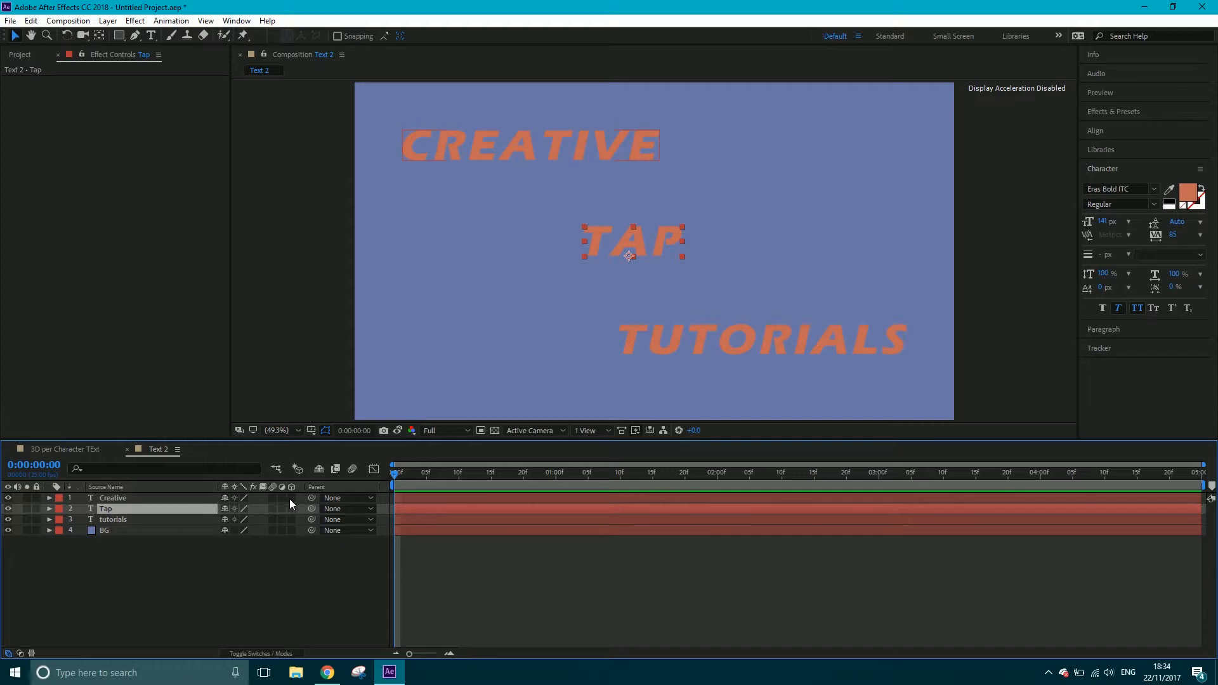
With no layer selected, draw a straight horizontal line with the Pen tool between Creative and Tap, spanning most of the frame's width
click(223, 577)
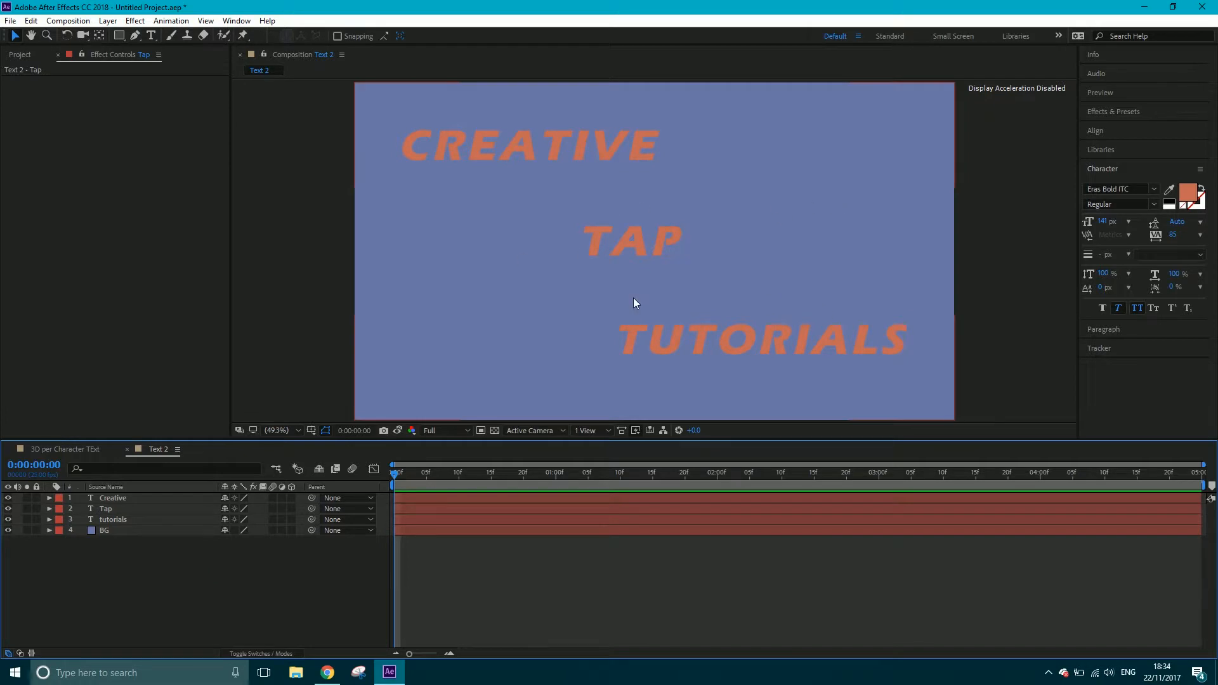
drag(131, 562, 112, 501)
click(141, 576)
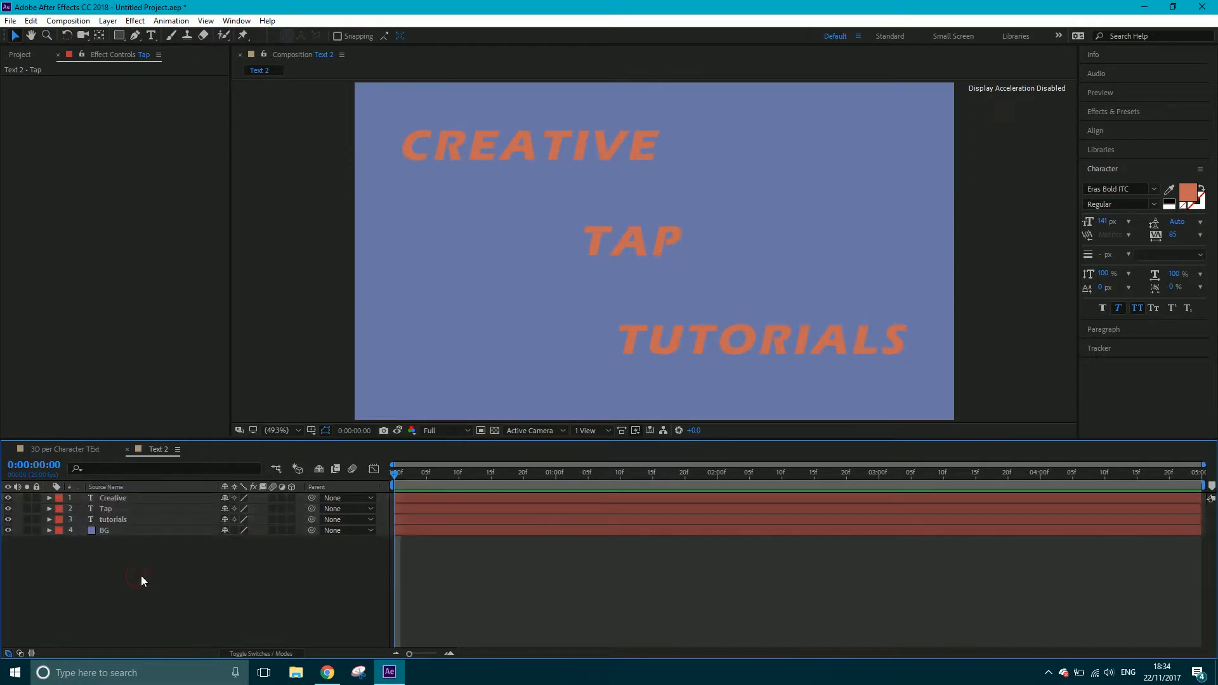
click(135, 35)
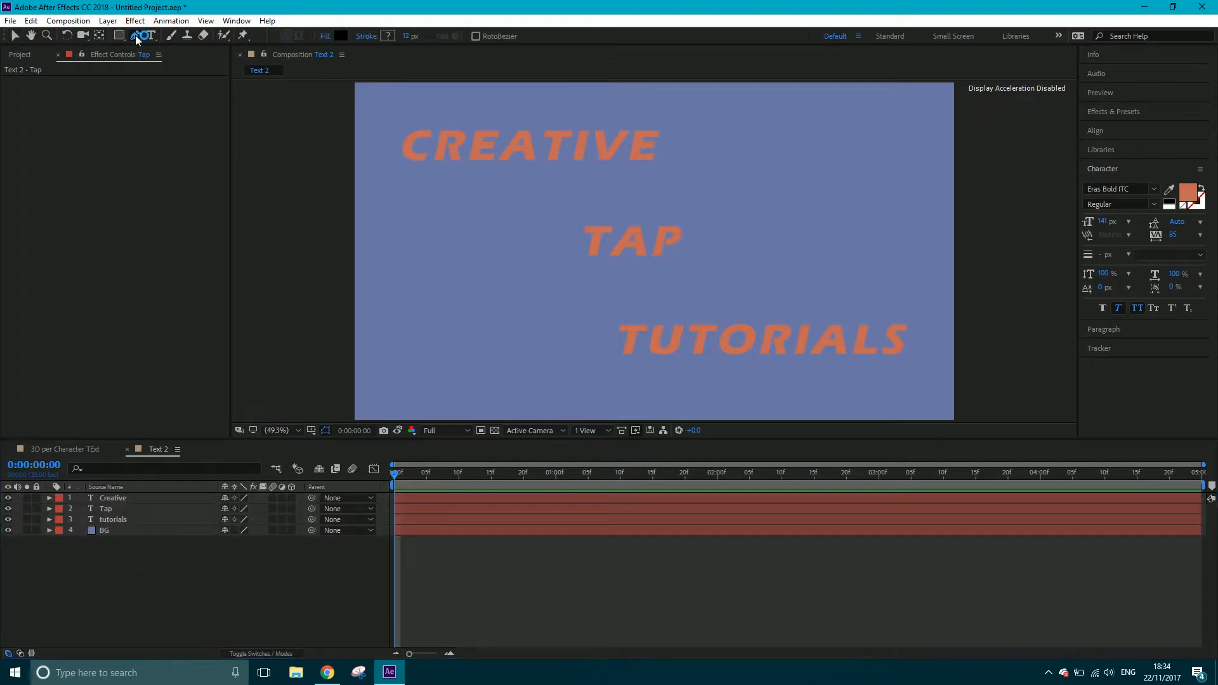
click(385, 200)
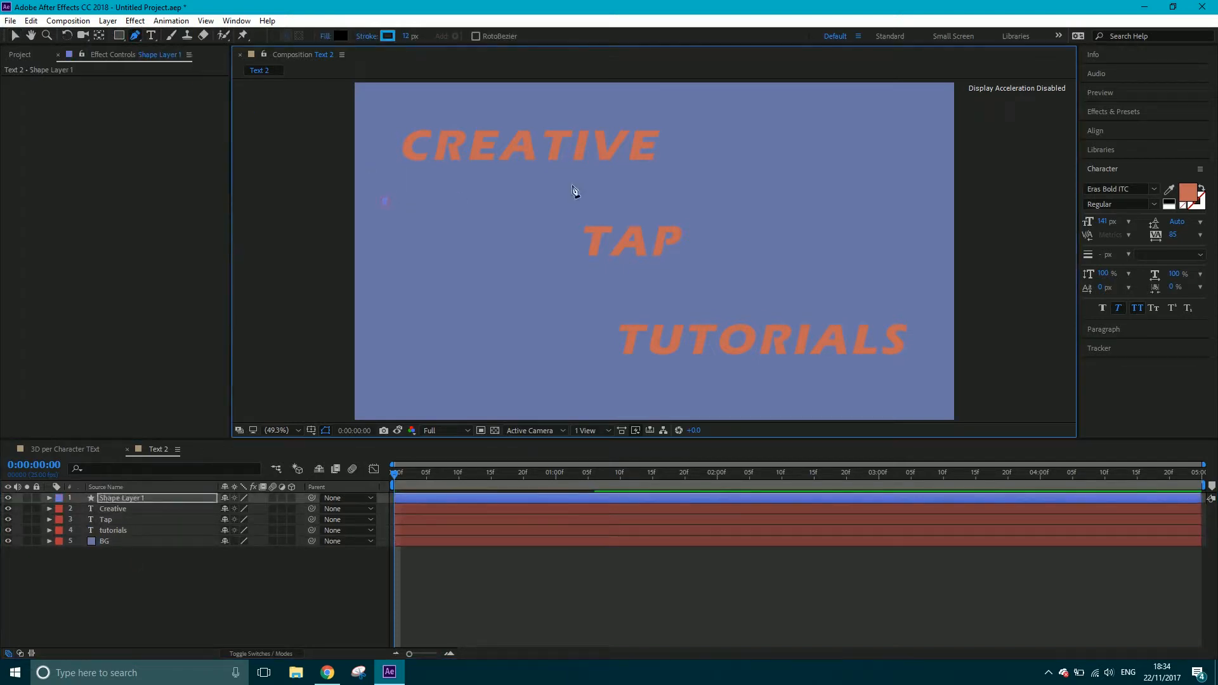
click(901, 200)
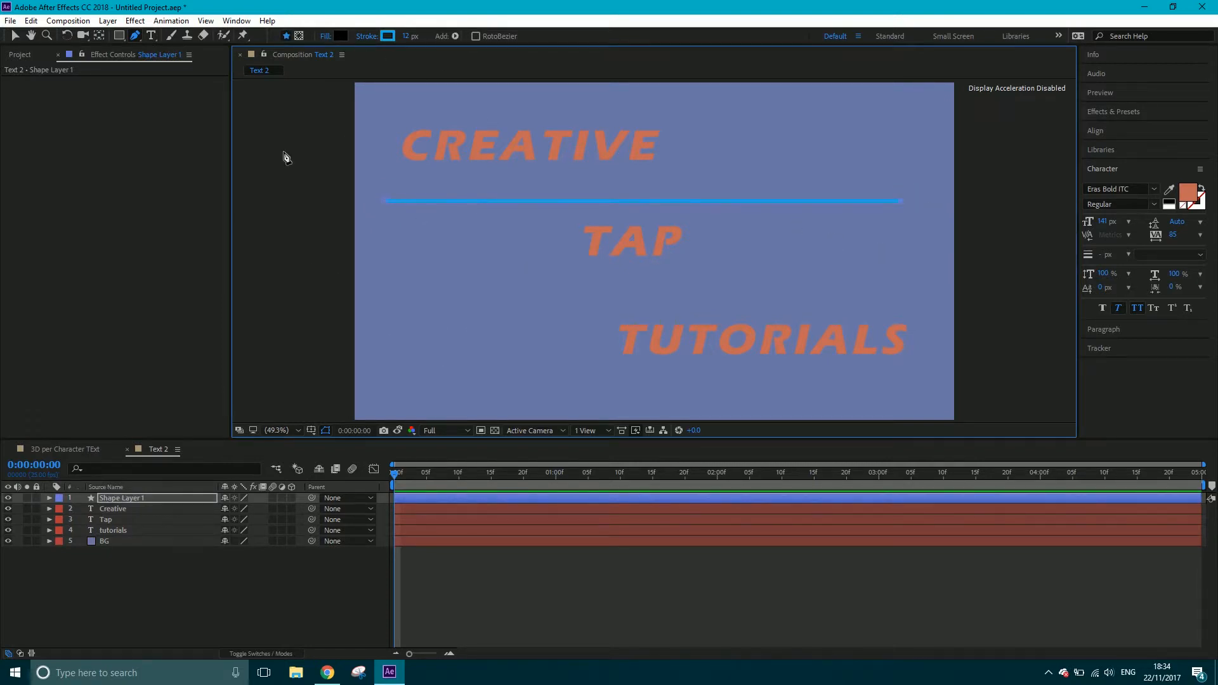
Sample the background for the line's stroke colour and darken it to the gray-blue 515979
click(387, 36)
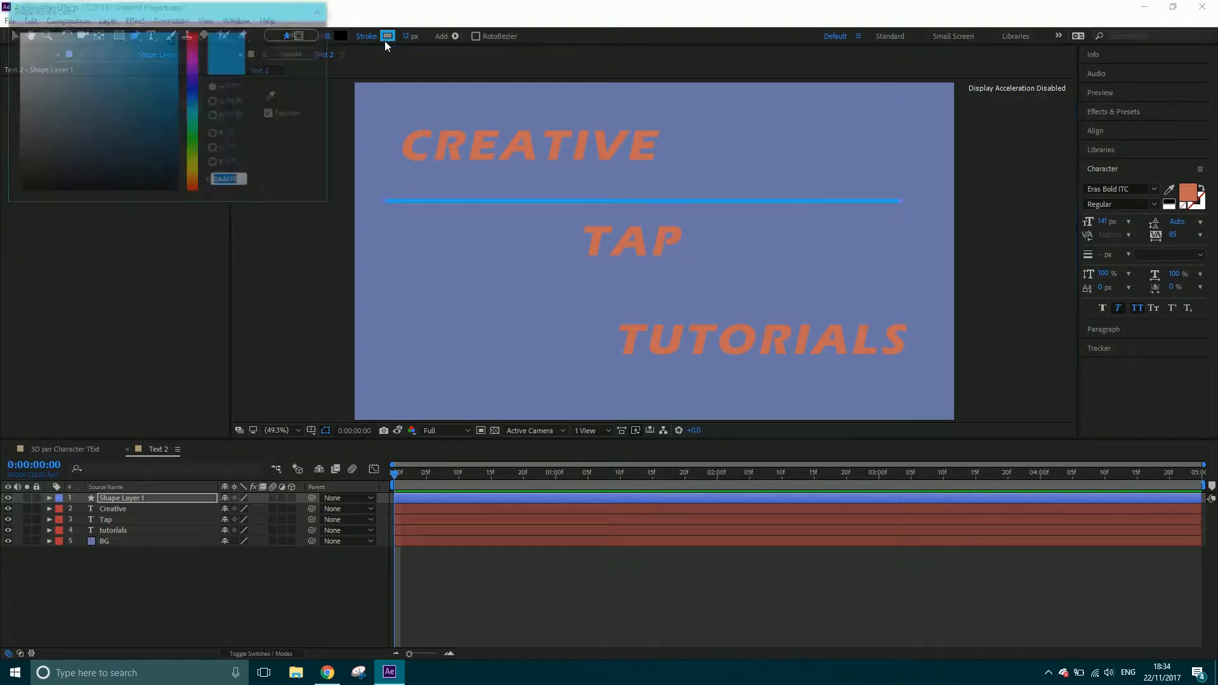
click(274, 95)
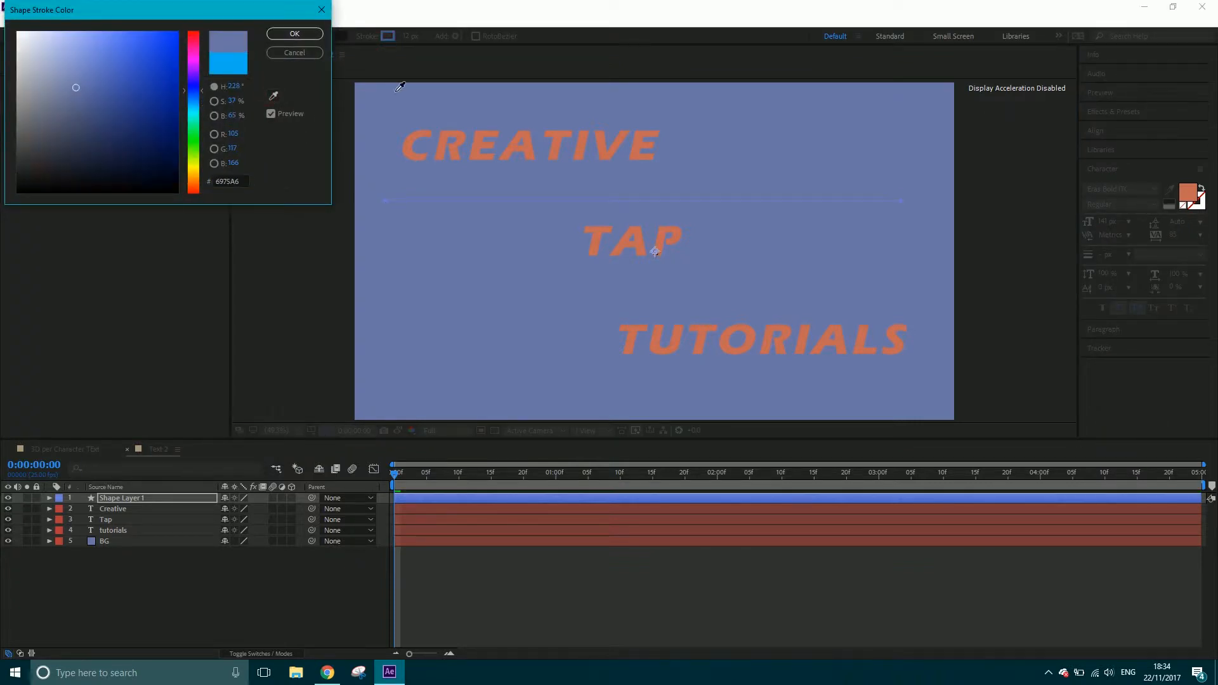
drag(76, 88, 70, 116)
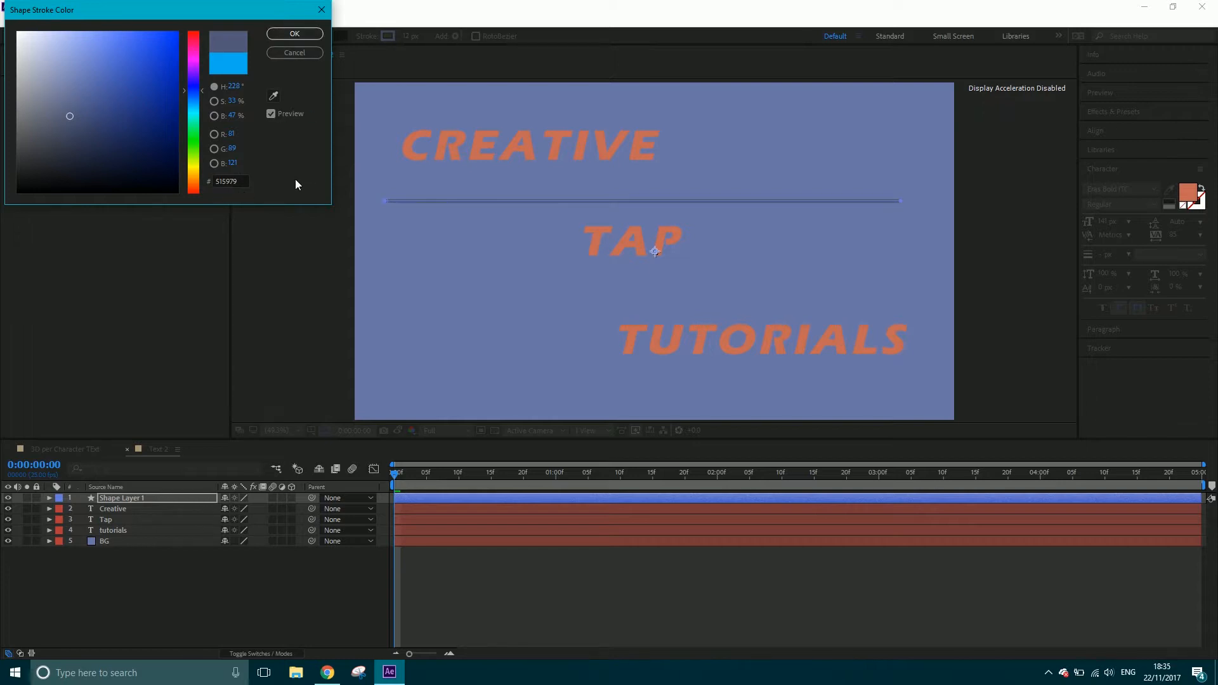
click(293, 35)
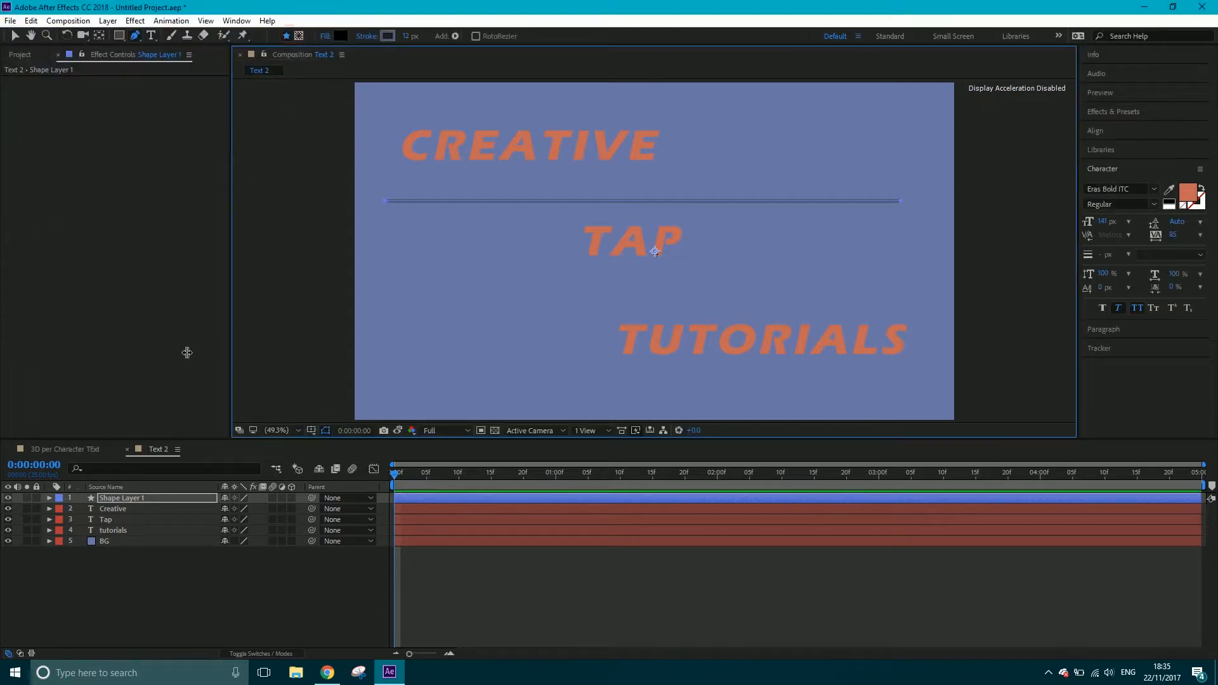
Rename the line's shape group inside Shape Layer 1 to Line top
click(48, 498)
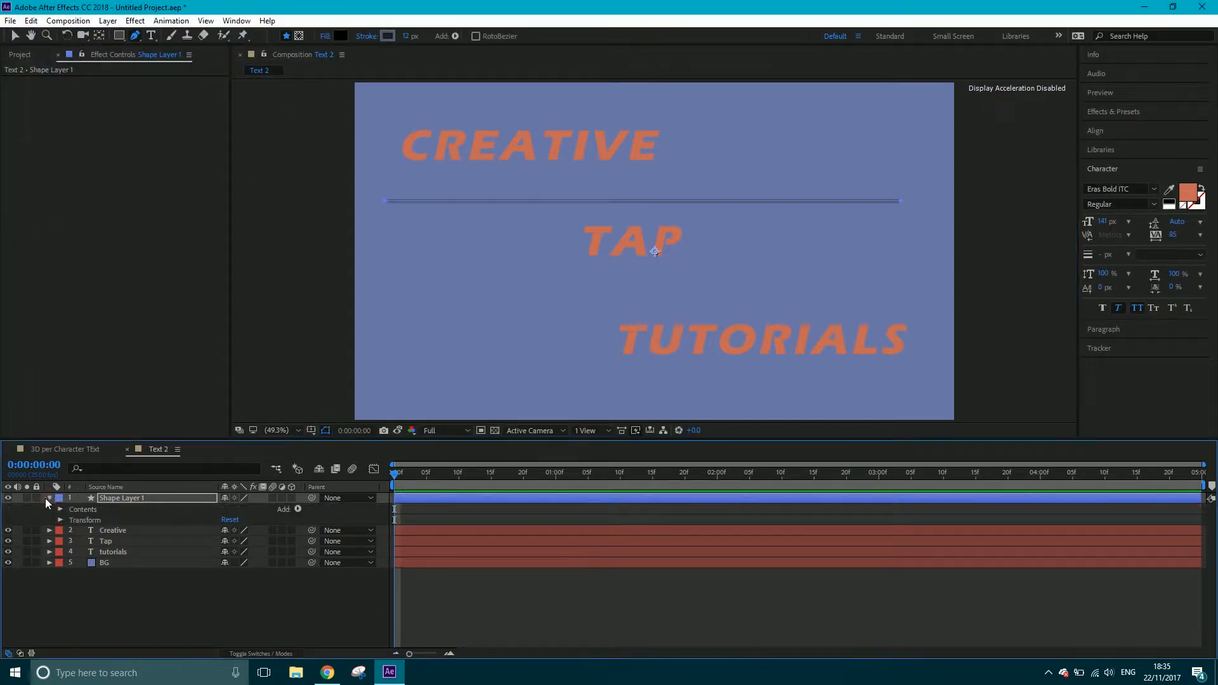
click(60, 509)
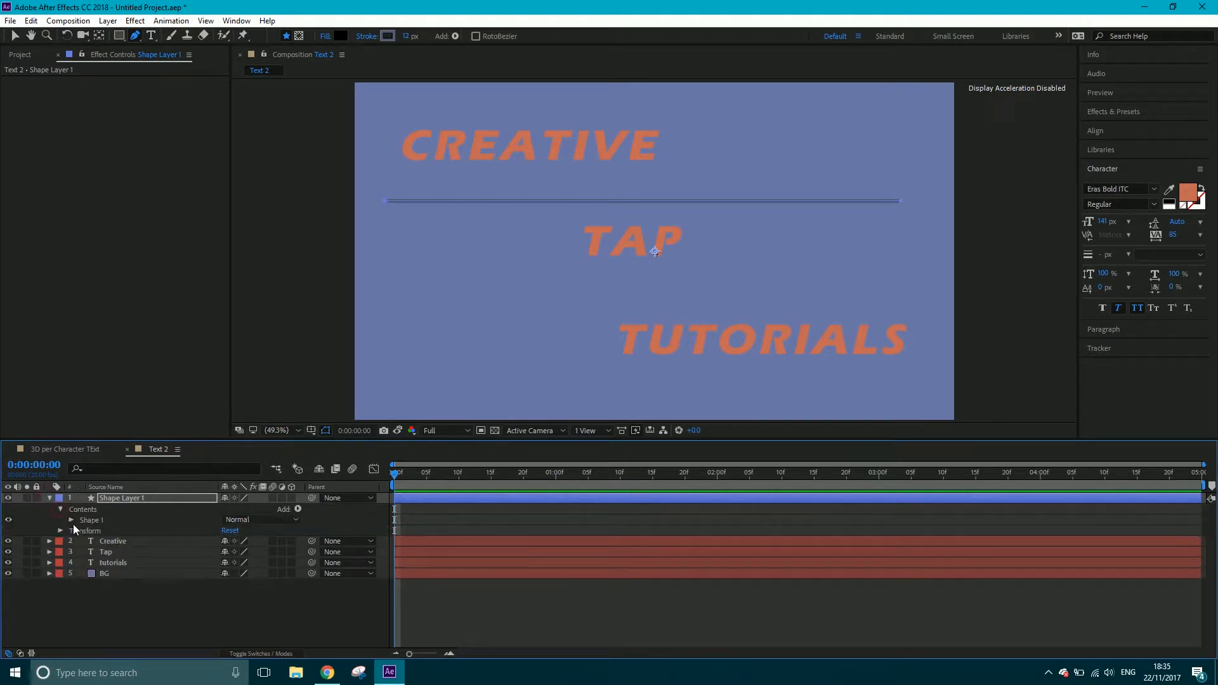
click(71, 520)
right_click(92, 521)
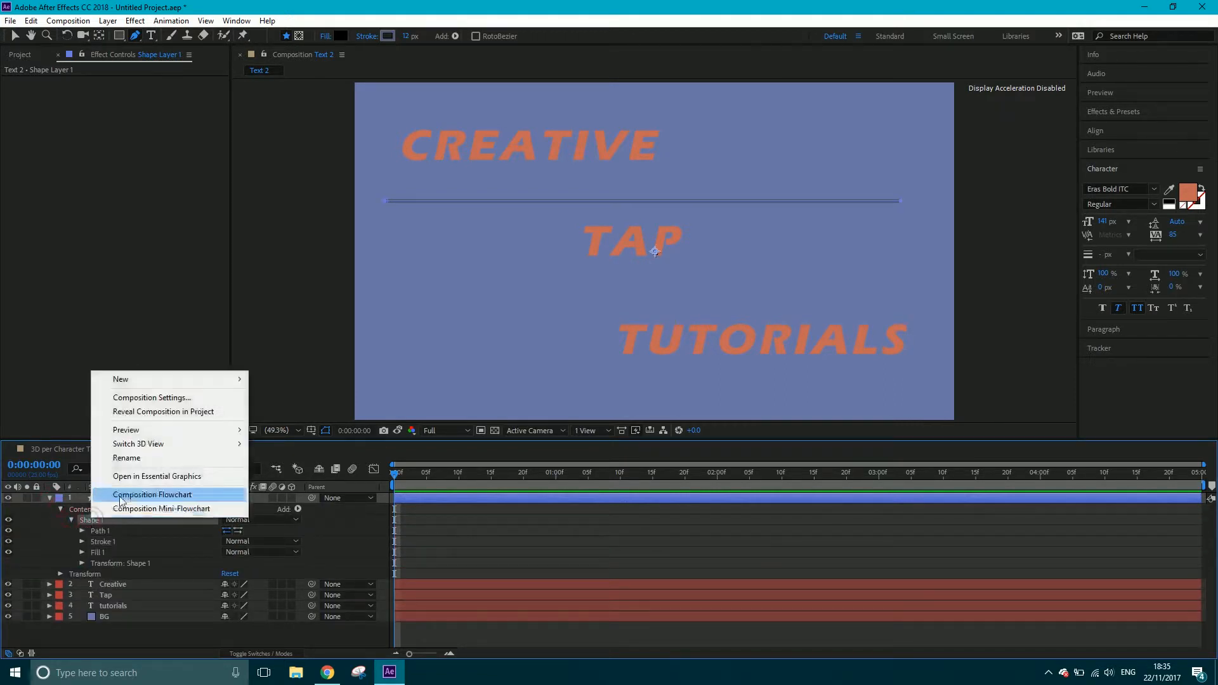
click(143, 459)
text(Line)
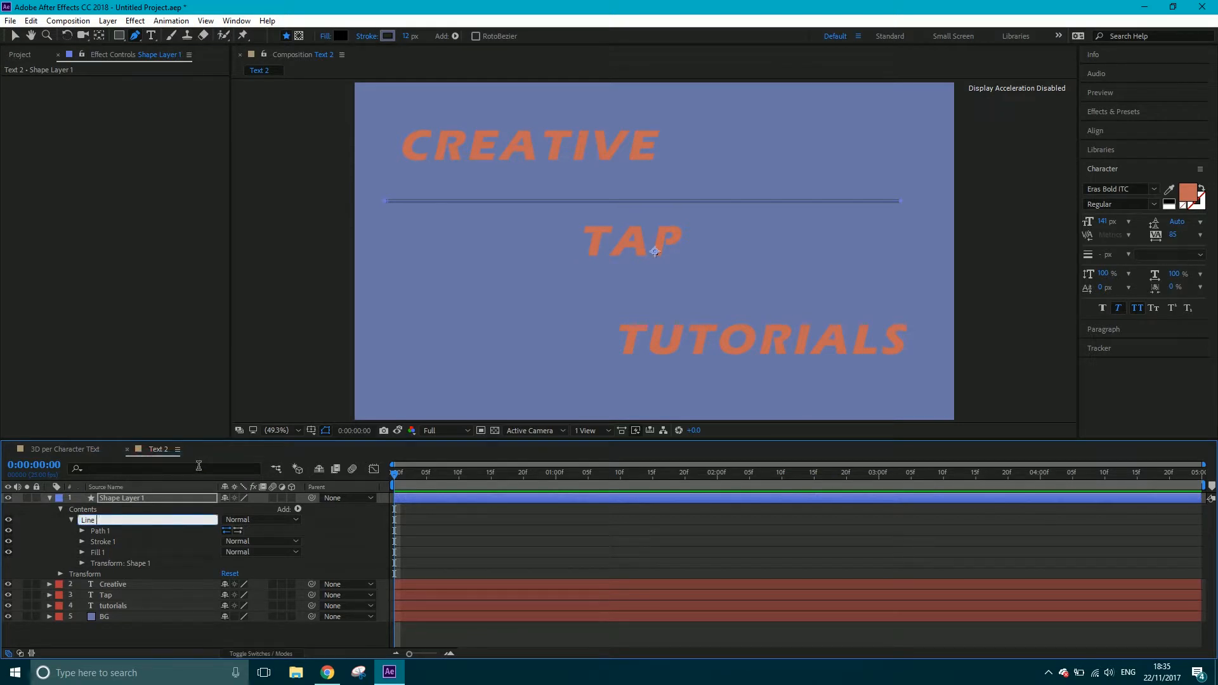
text( top)
key(Return)
Add dashes to the stroke of Line top with a dash length of 40 and collapse the group's properties
click(83, 541)
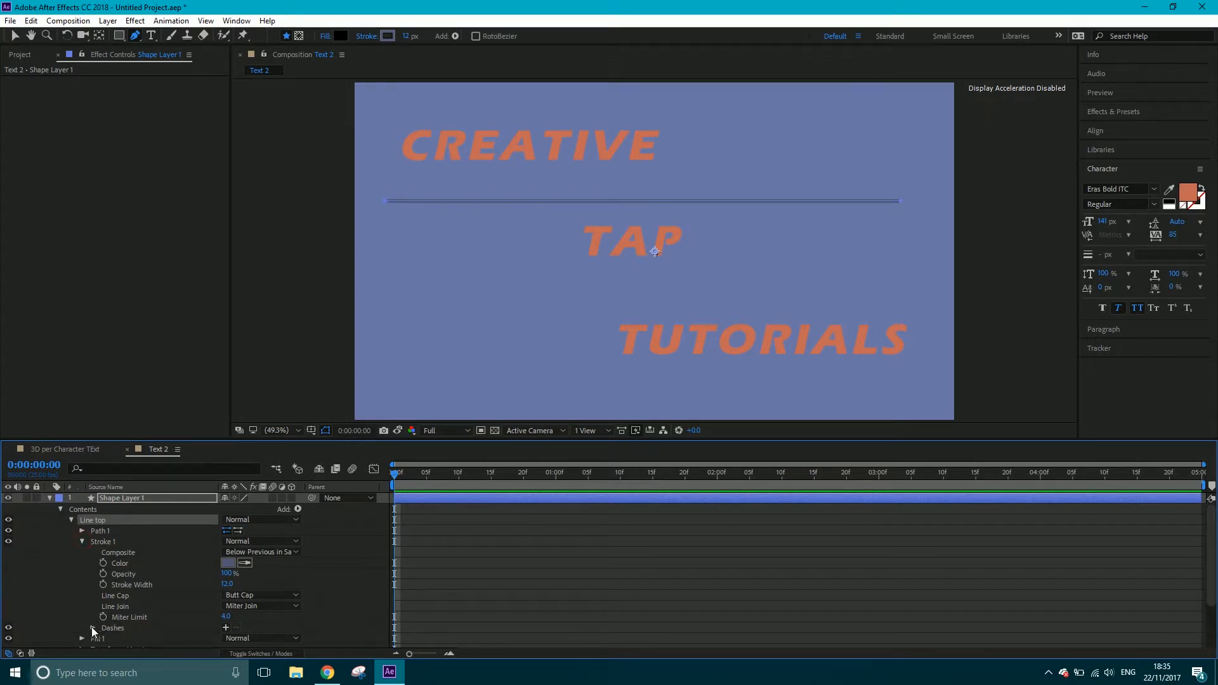
click(225, 628)
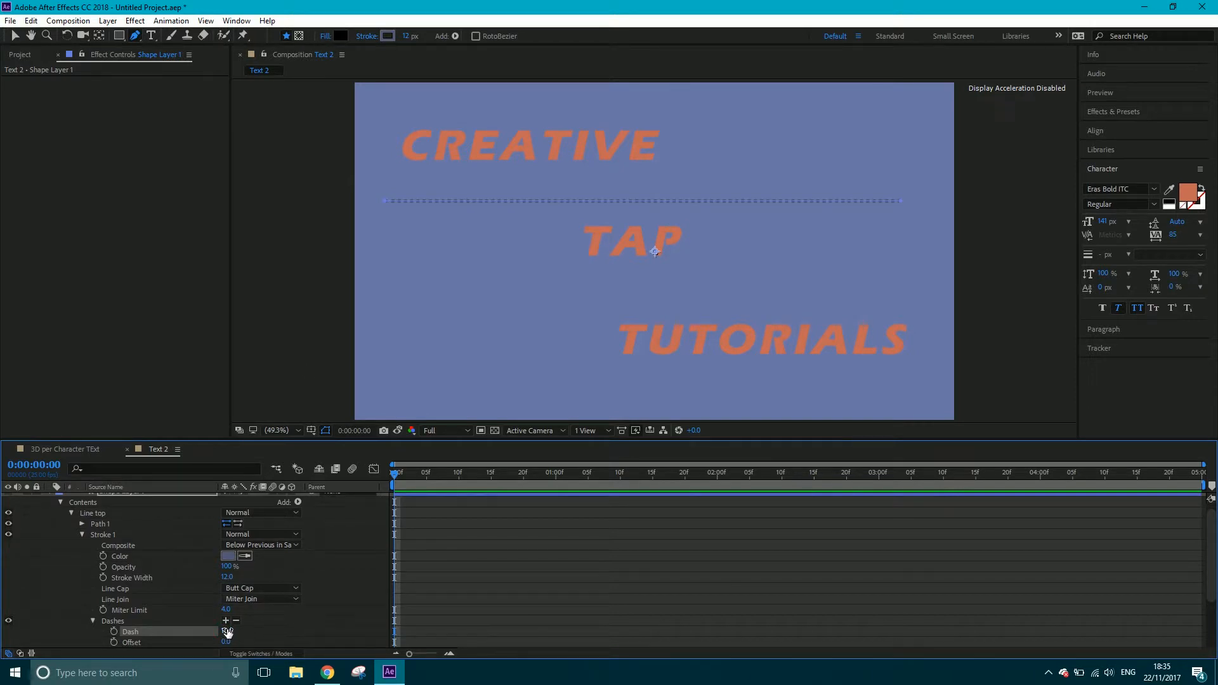
click(228, 633)
text(30)
key(Return)
click(228, 631)
text(40)
key(Return)
click(82, 535)
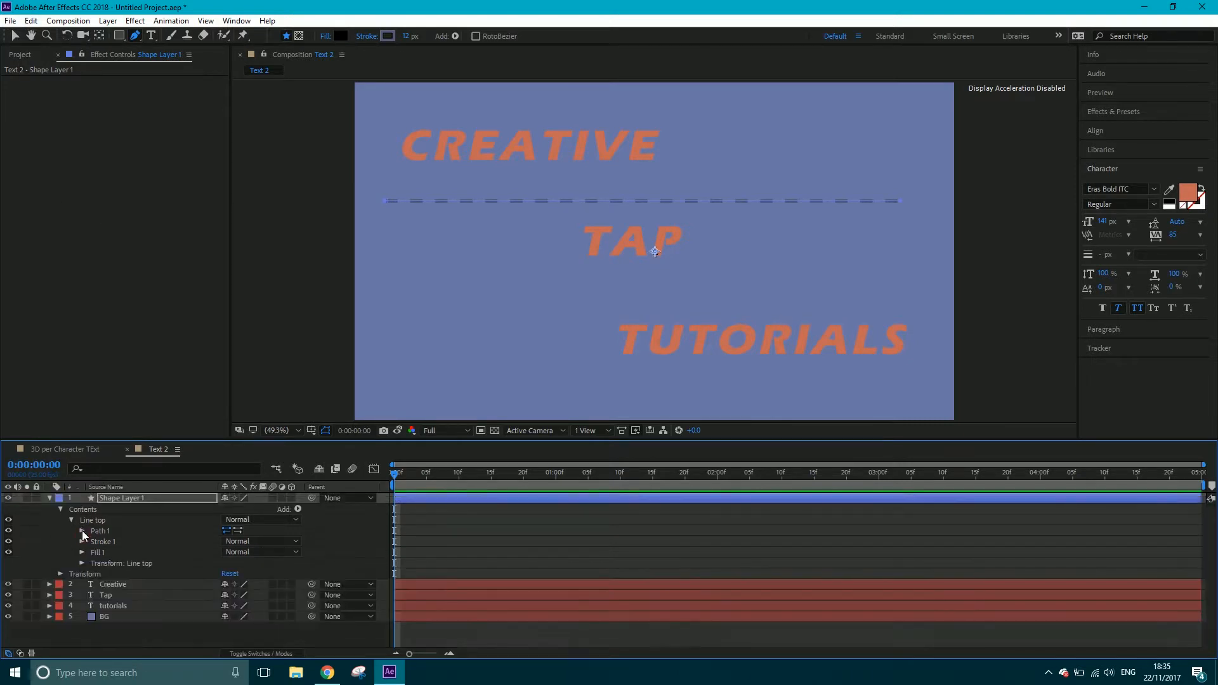
click(72, 520)
Duplicate the Line top group and rename the copy Line bottom
click(95, 521)
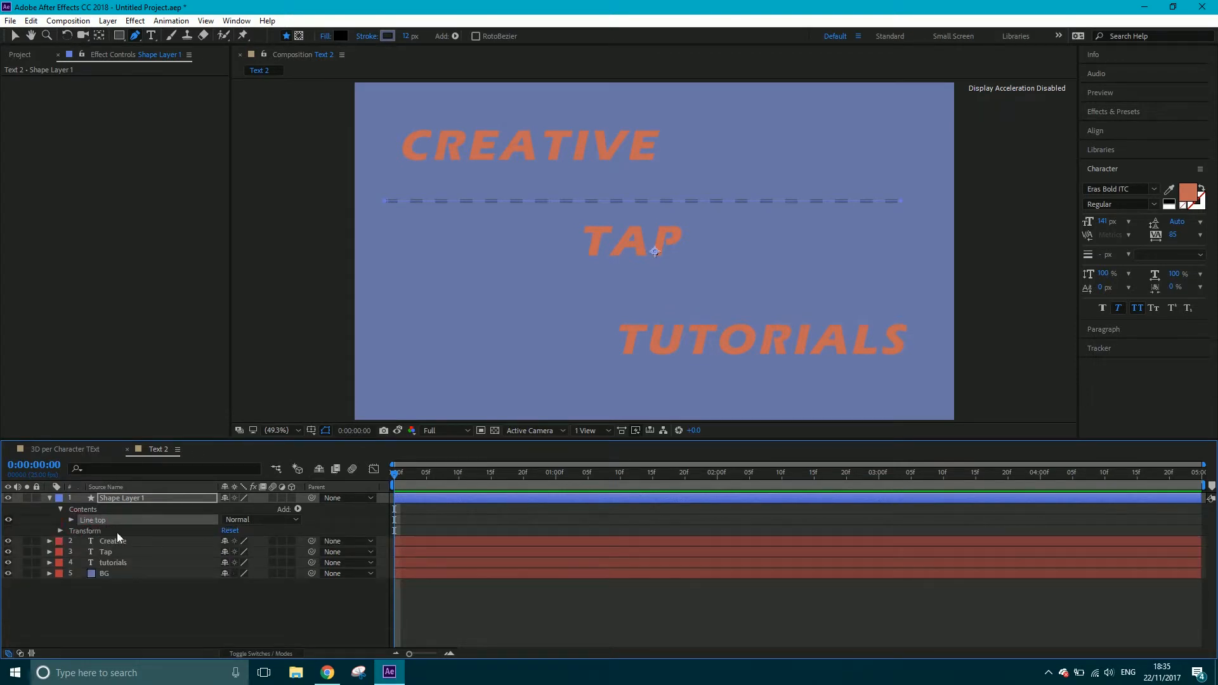
key(ctrl+d)
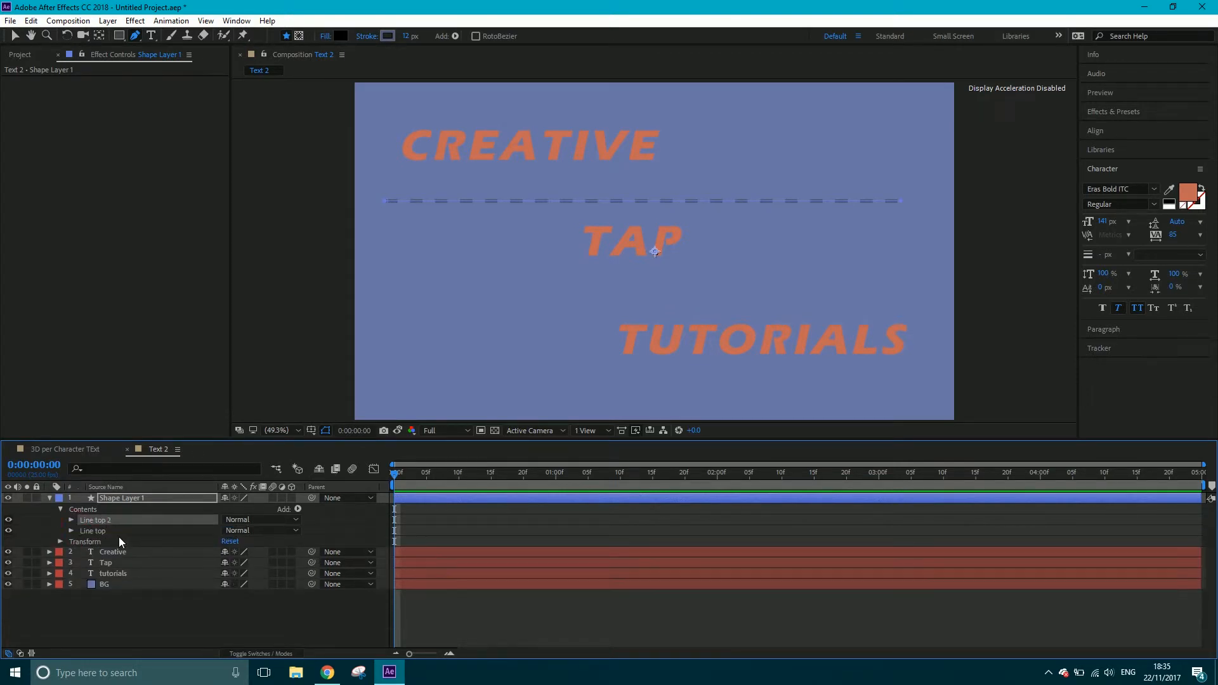
click(15, 37)
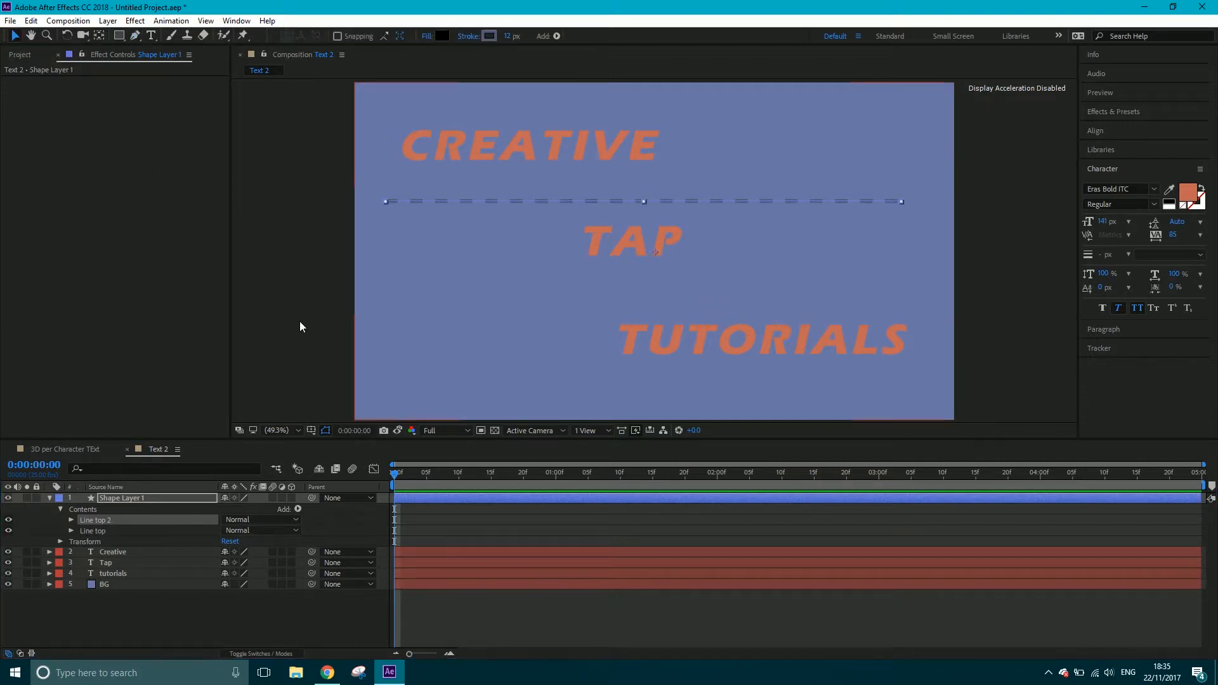
right_click(105, 522)
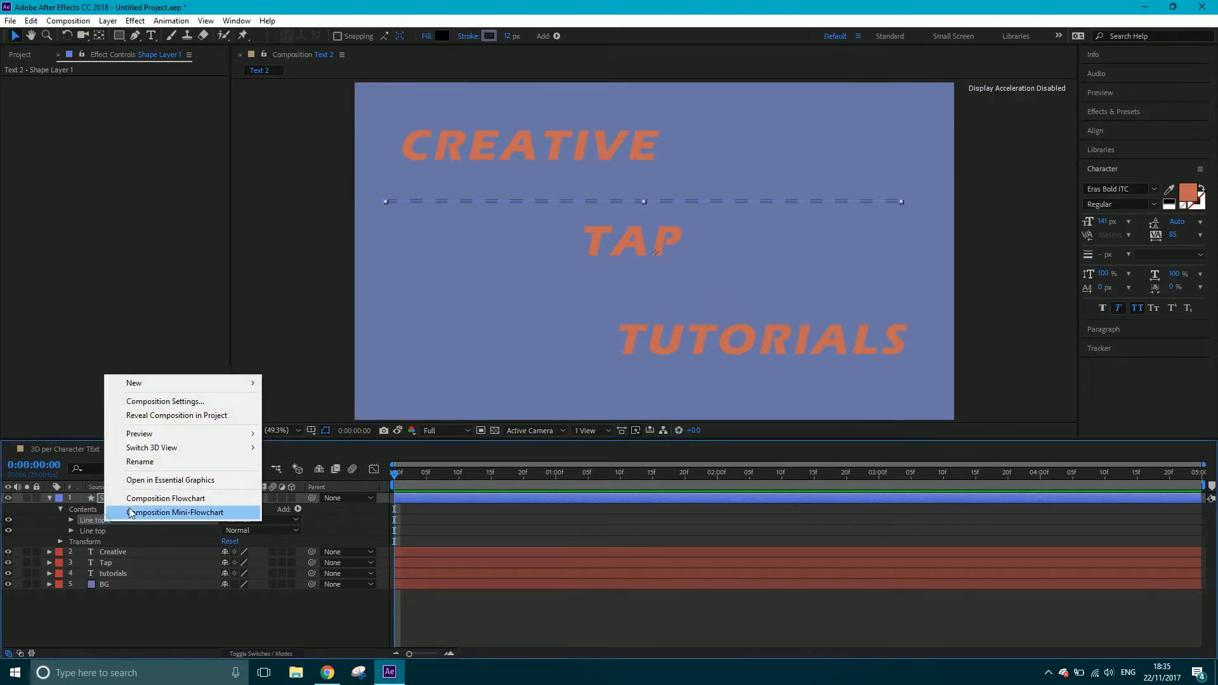
click(133, 463)
text(Line bo)
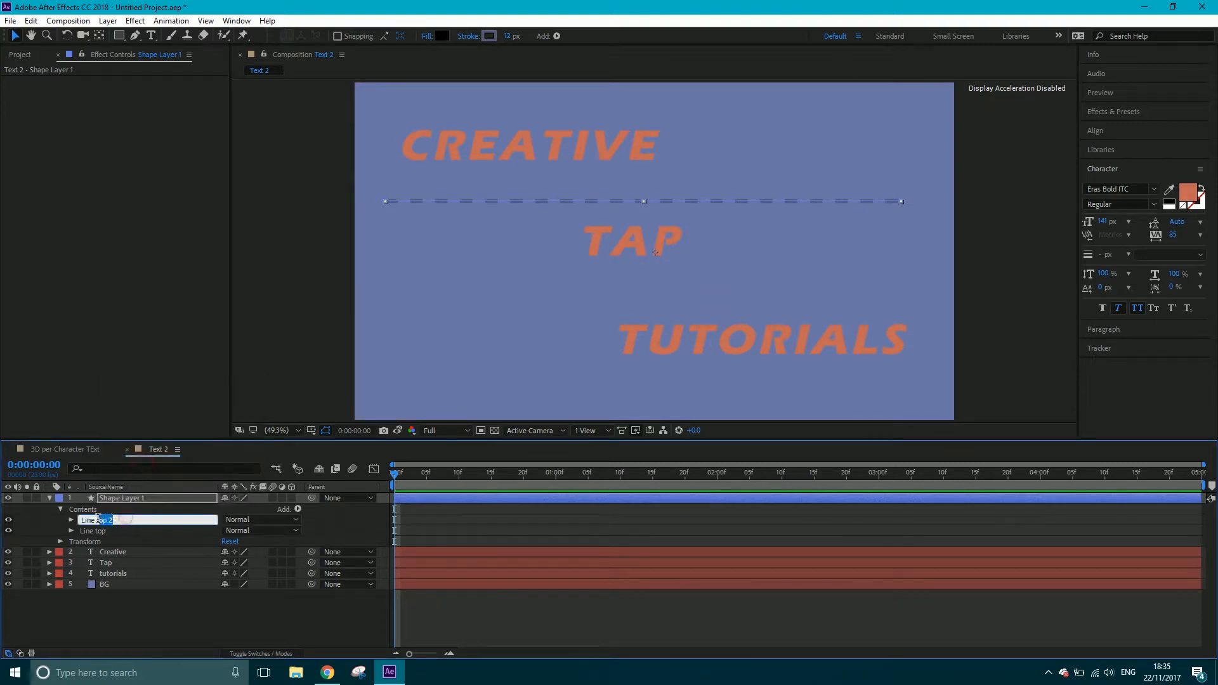
text(ttom)
key(Return)
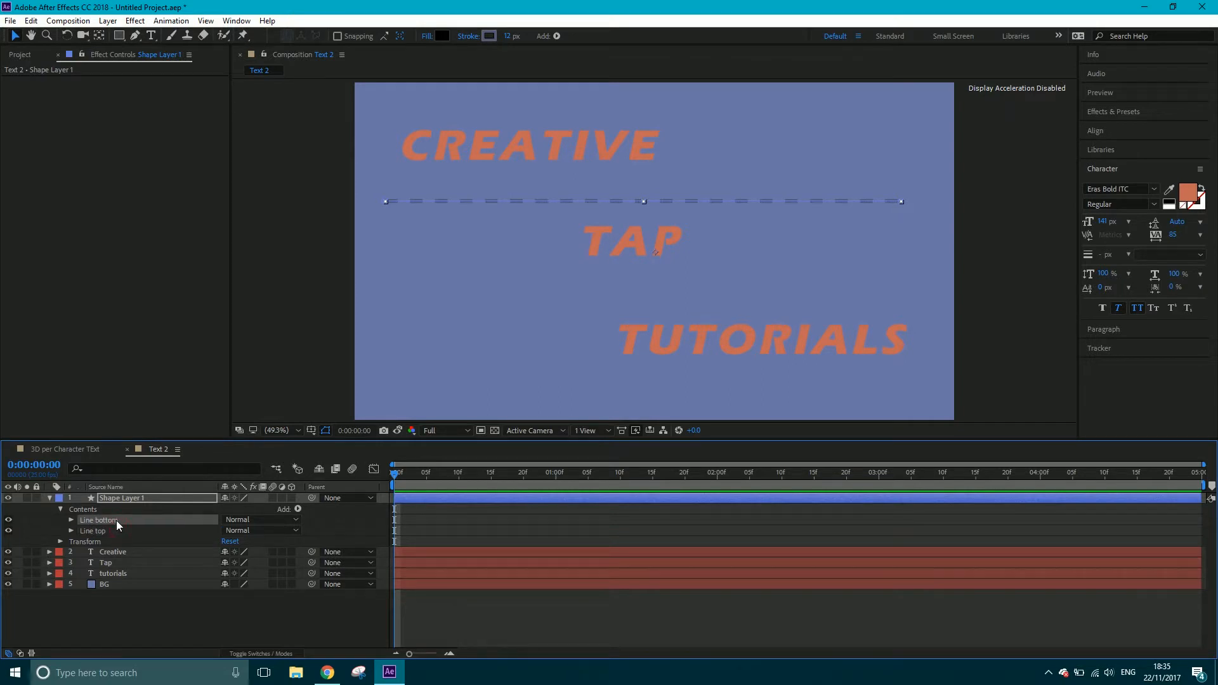
Move Line bottom down between Tap and Tutorials and shift it right toward the frame's edge
key(Down)
key(Down)
key(Down)
key(Down)
key(Down)
key(Down)
key(Down)
key(Down)
key(Down)
key(Down)
key(Down)
key(Down)
key(Down)
key(Down)
key(Down)
key(shift+Down)
key(shift+Down)
key(shift+Down)
key(shift+Down)
key(shift+Down)
key(shift+Down)
key(shift+Down)
key(shift+Down)
key(shift+Down)
key(shift+Down)
key(shift+Down)
key(shift+Down)
key(shift+Down)
key(shift+Down)
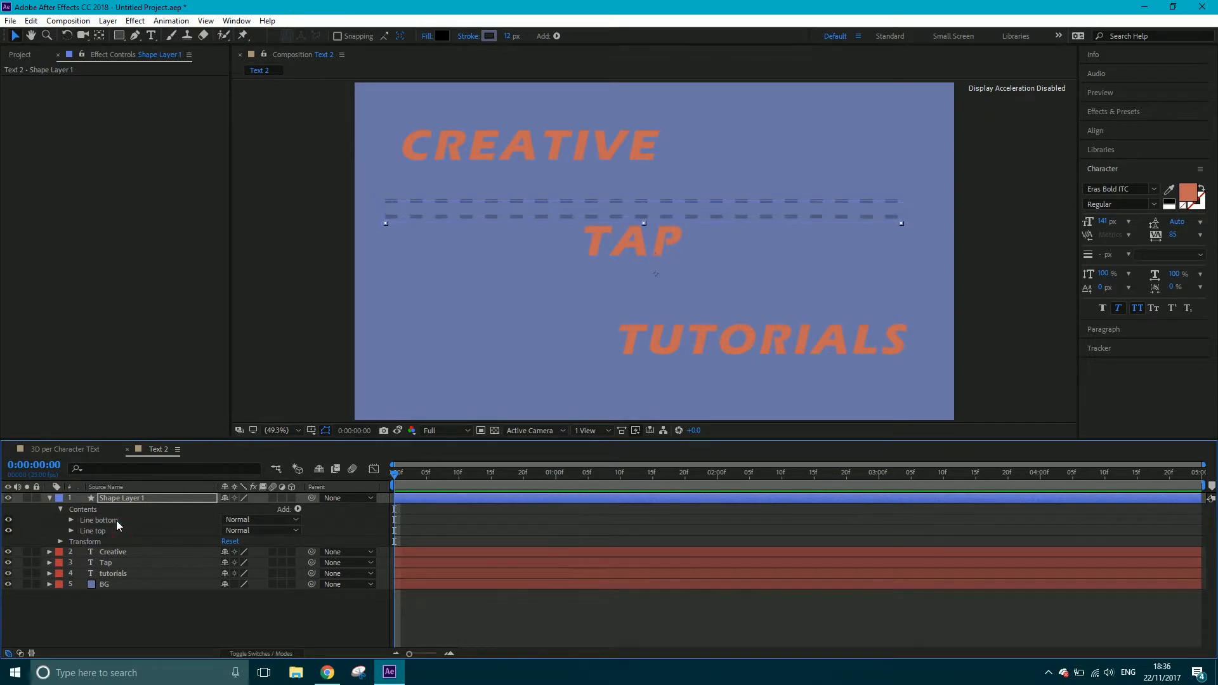
key(shift+Down)
key(shift+Down)
key(shift+Down)
key(shift+Down)
key(shift+Down)
key(shift+Down)
key(shift+Down)
key(shift+Down)
key(shift+Down)
key(shift+Down)
key(shift+Down)
key(shift+Down)
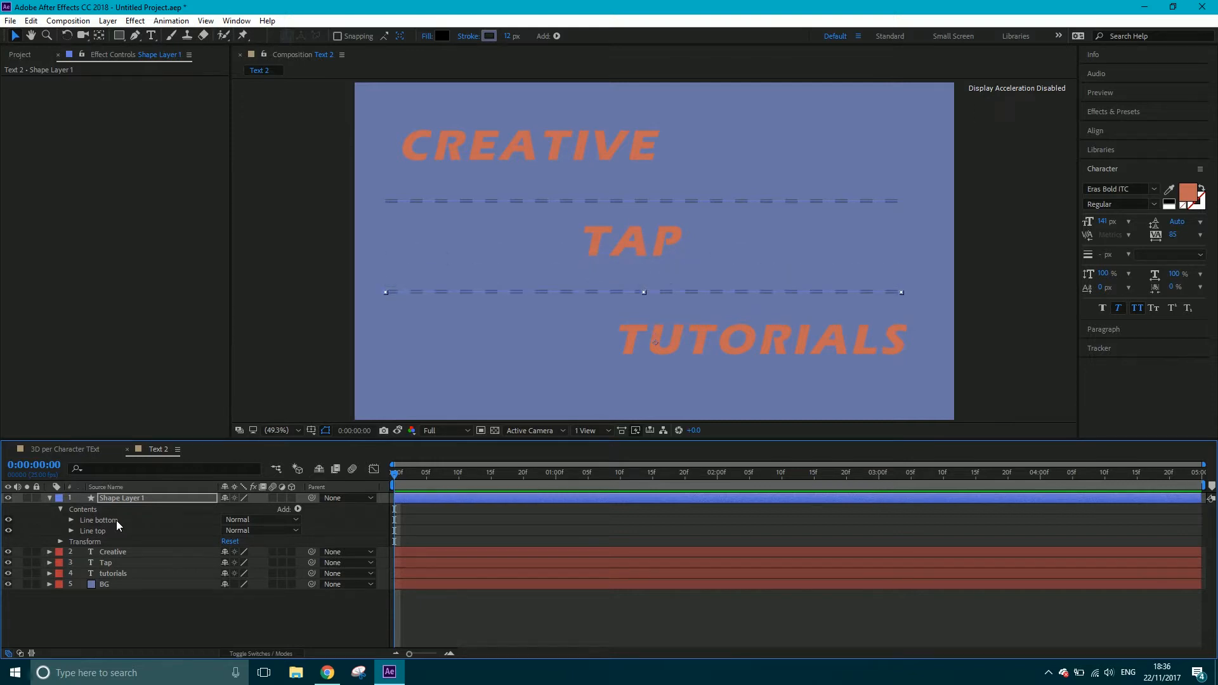
key(shift+Down)
key(shift+Down)
key(shift+Right)
key(shift+Right)
key(shift+Right)
key(shift+Right)
key(shift+Right)
key(shift+Right)
key(shift+Right)
key(shift+Right)
key(shift+Right)
key(shift+Right)
key(shift+Right)
key(shift+Right)
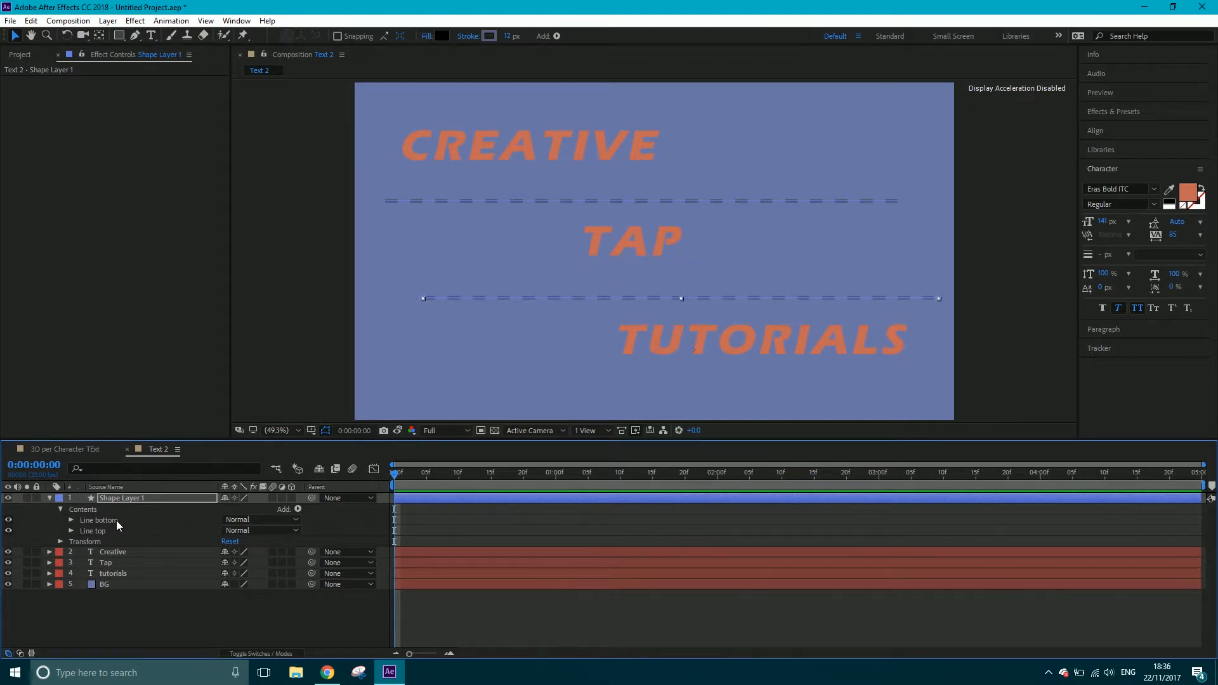
Nudge Line top slightly left so it is offset from Line bottom, and deselect it
click(466, 203)
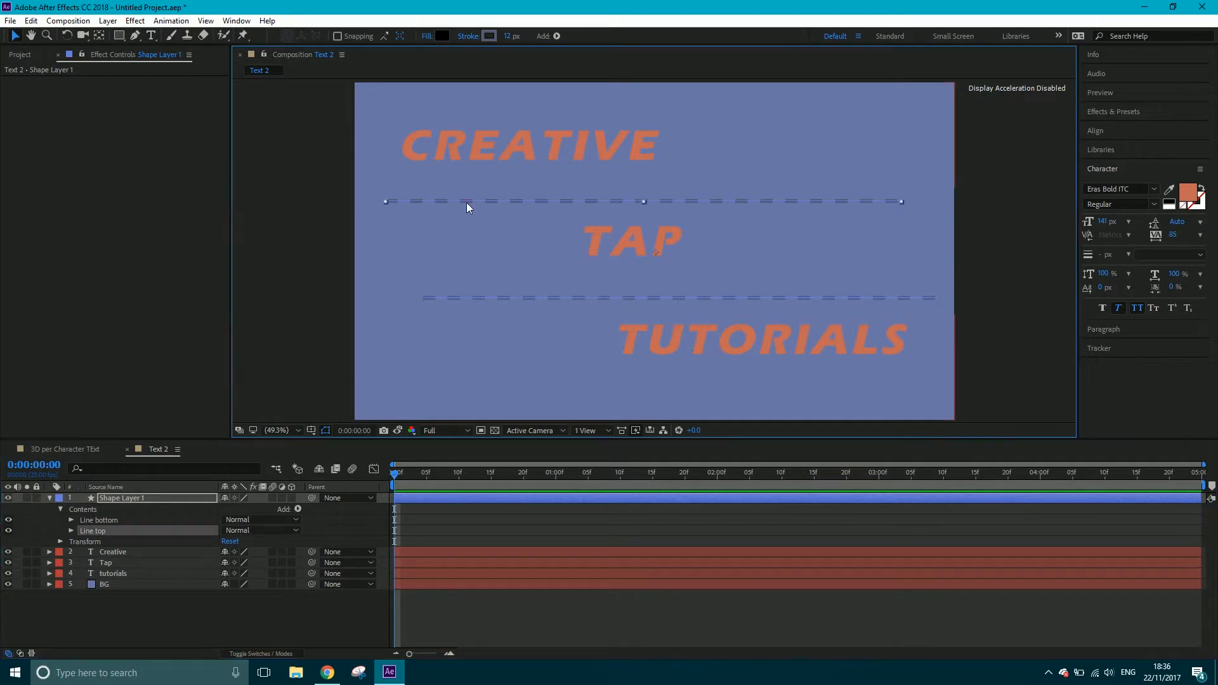
key(shift+Left)
key(shift+Left)
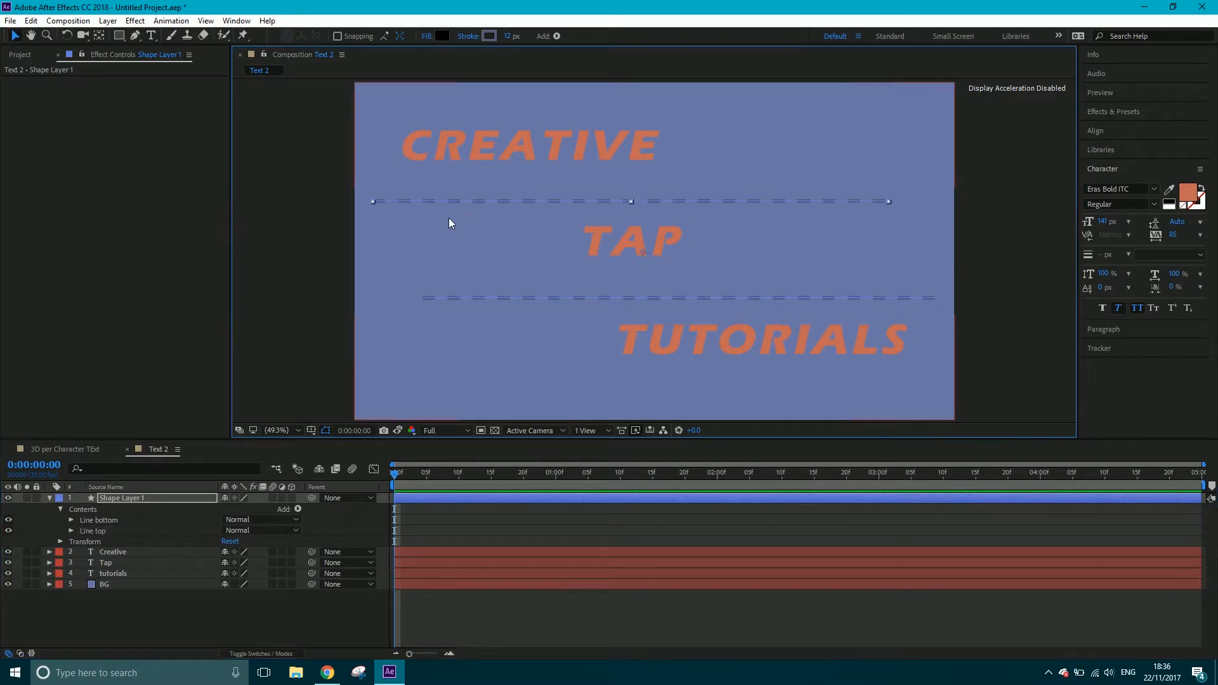
key(shift+Left)
key(shift+Left)
click(290, 281)
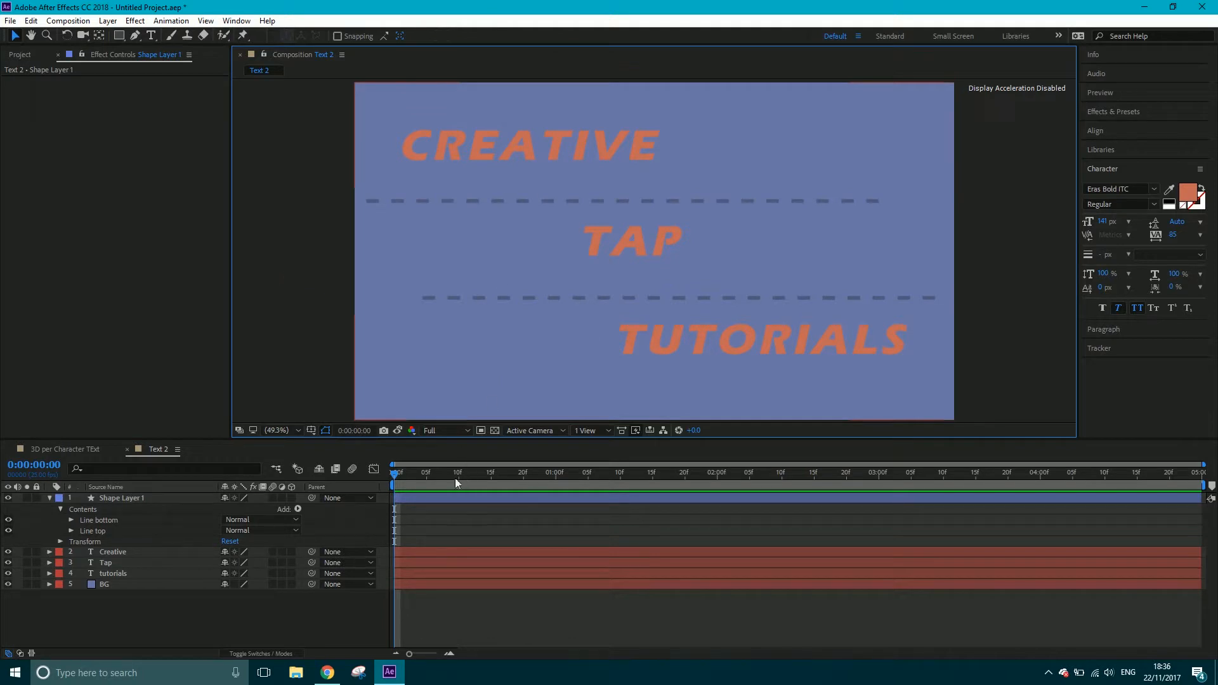
Rename Shape Layer 1 to Lines
click(524, 295)
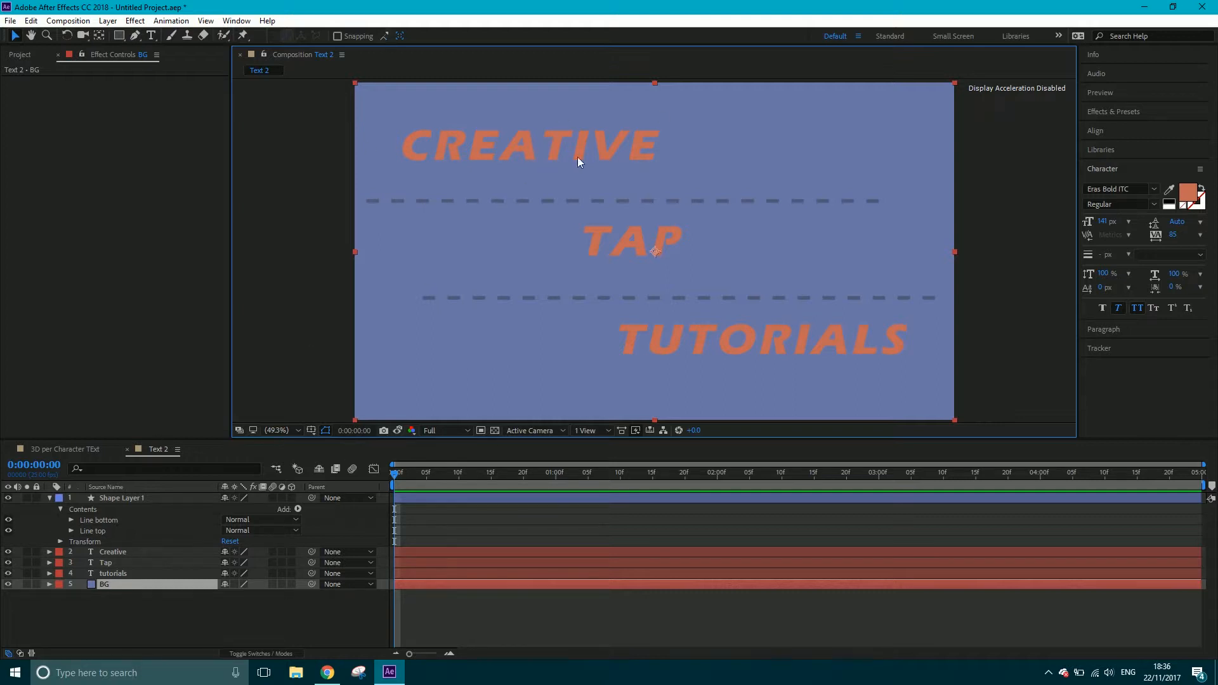
right_click(103, 498)
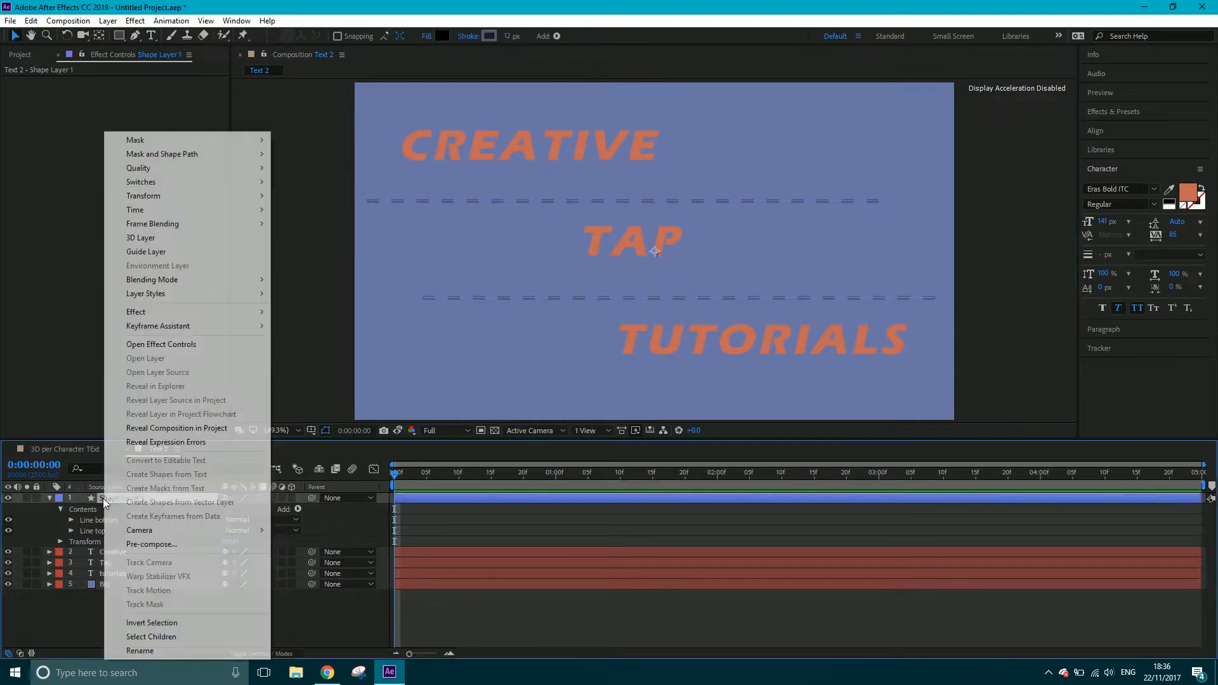
click(158, 649)
text(Lines)
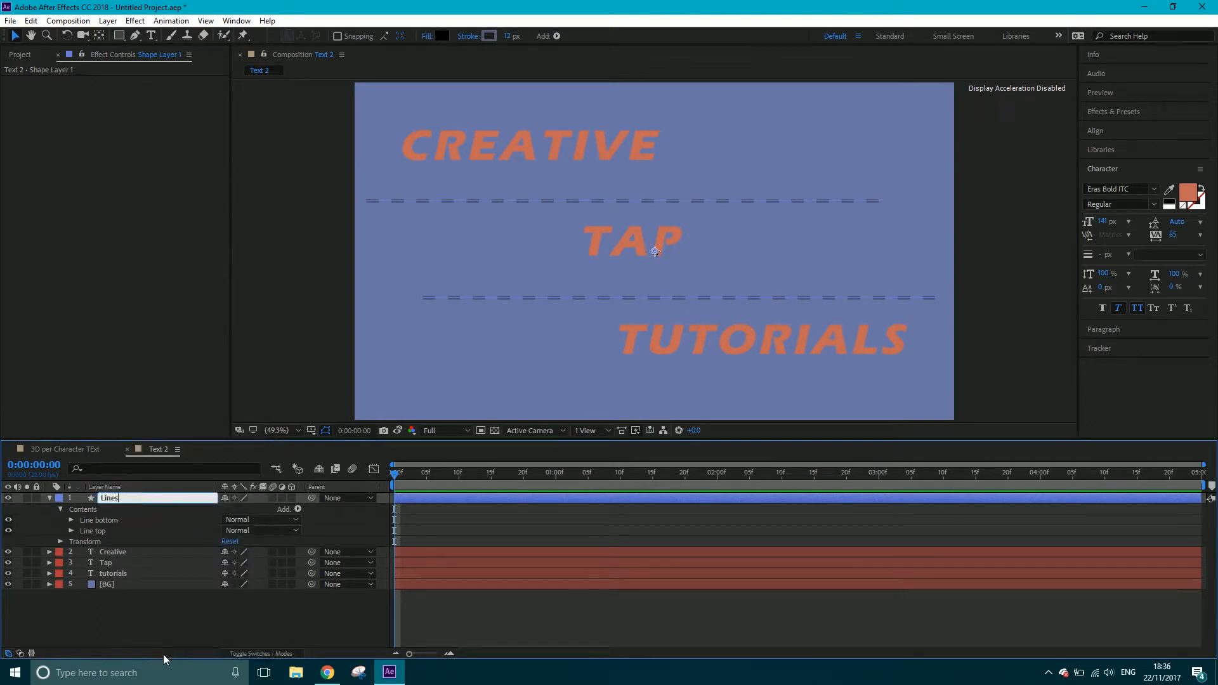
click(181, 609)
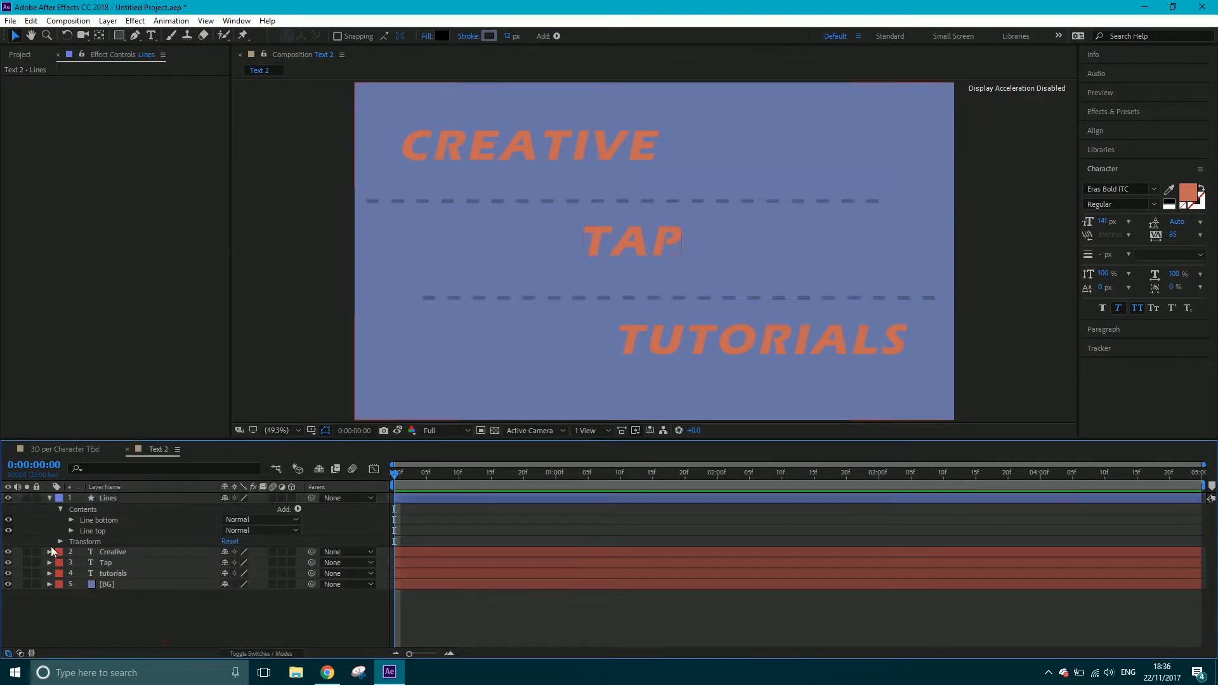
Collapse the Lines layer and lock both the Lines and BG layers
click(49, 498)
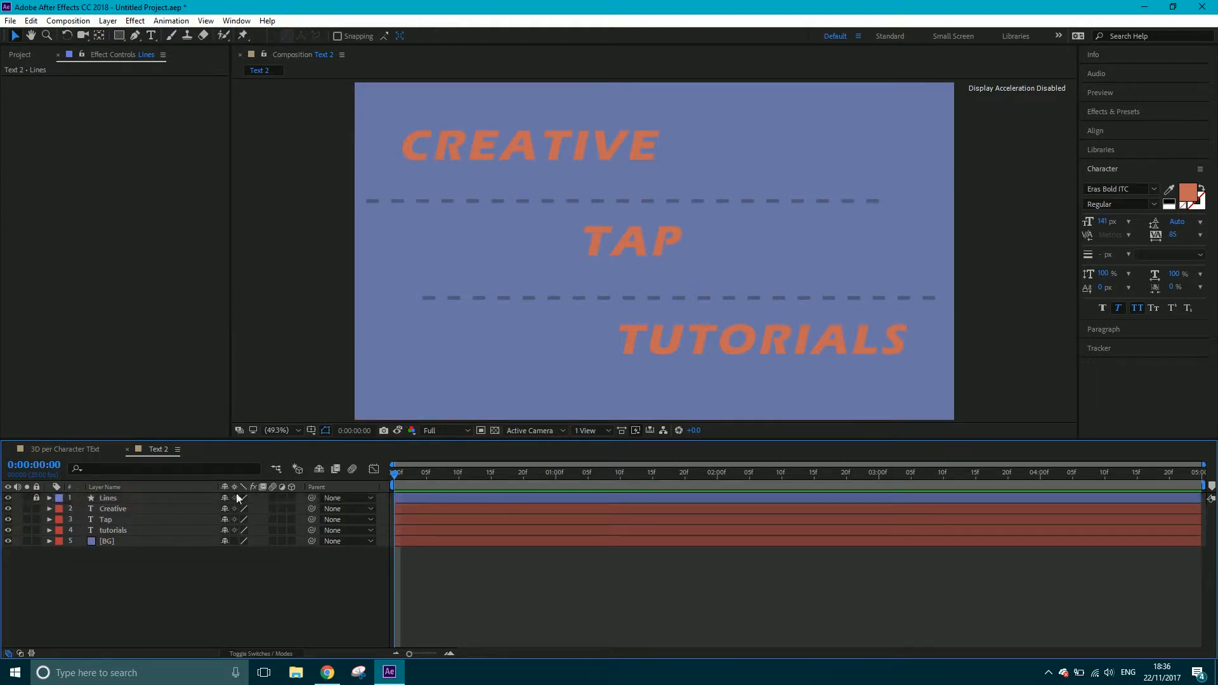
click(113, 542)
click(36, 541)
click(66, 450)
Turn the Creative, Tap and tutorials text layers into 3D layers and leave only Creative selected
click(126, 513)
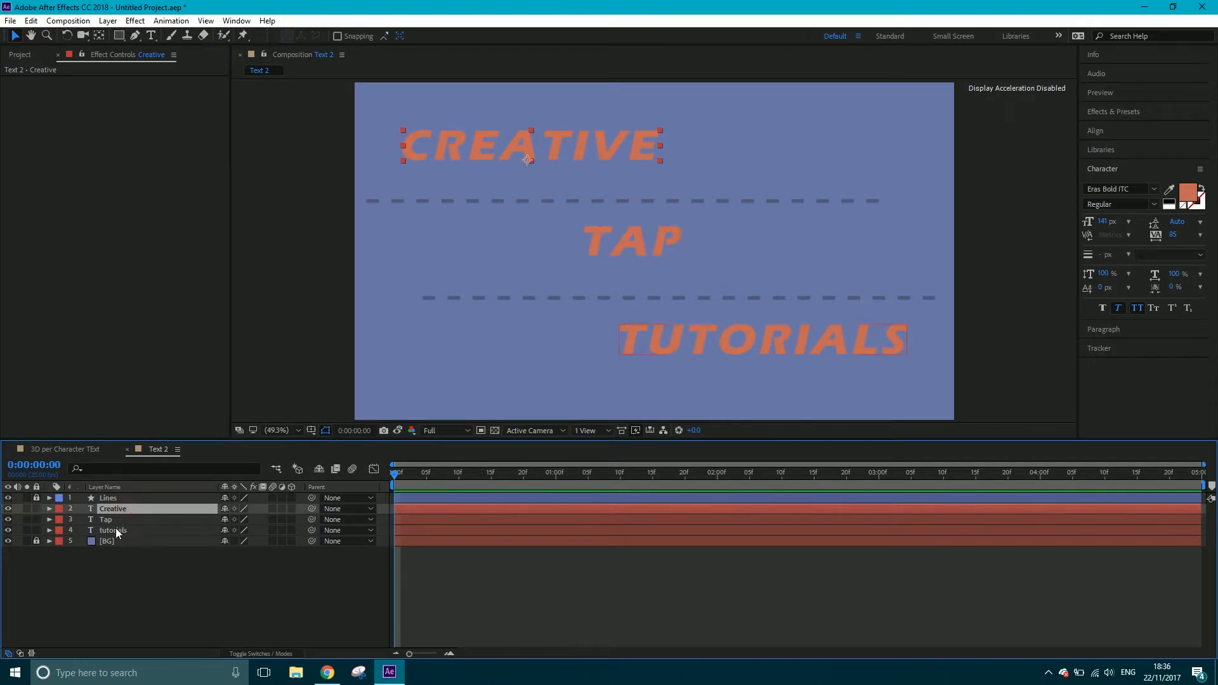
shift+click(116, 531)
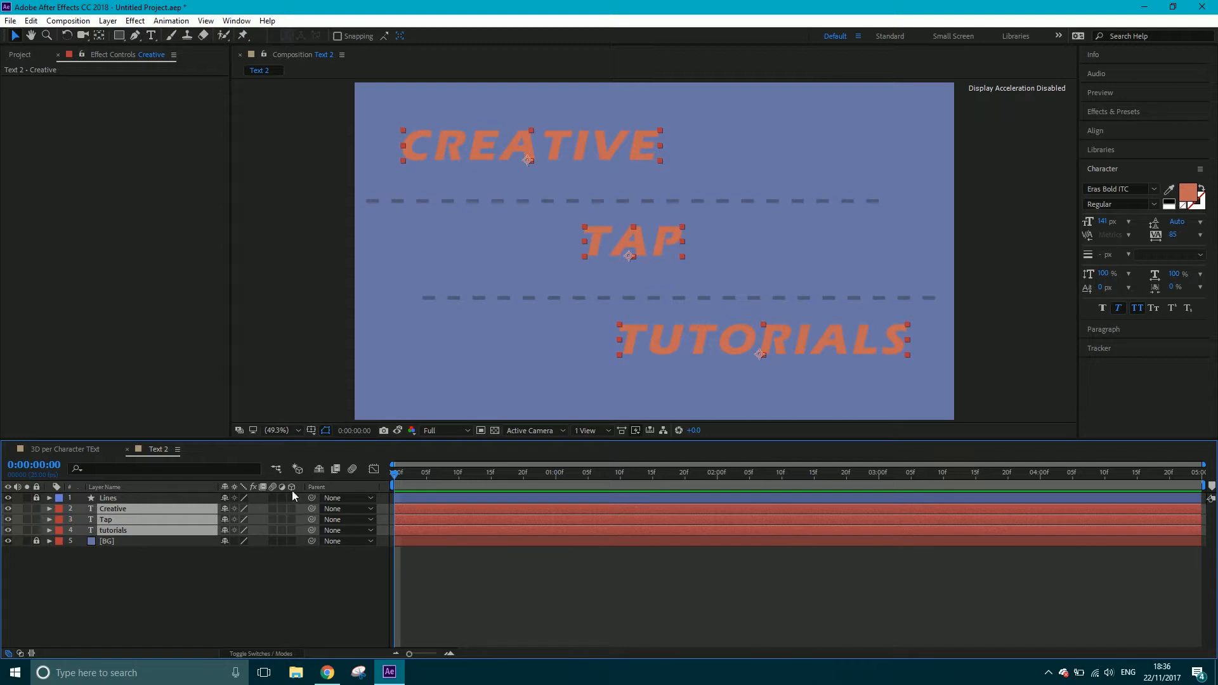
click(261, 654)
click(262, 654)
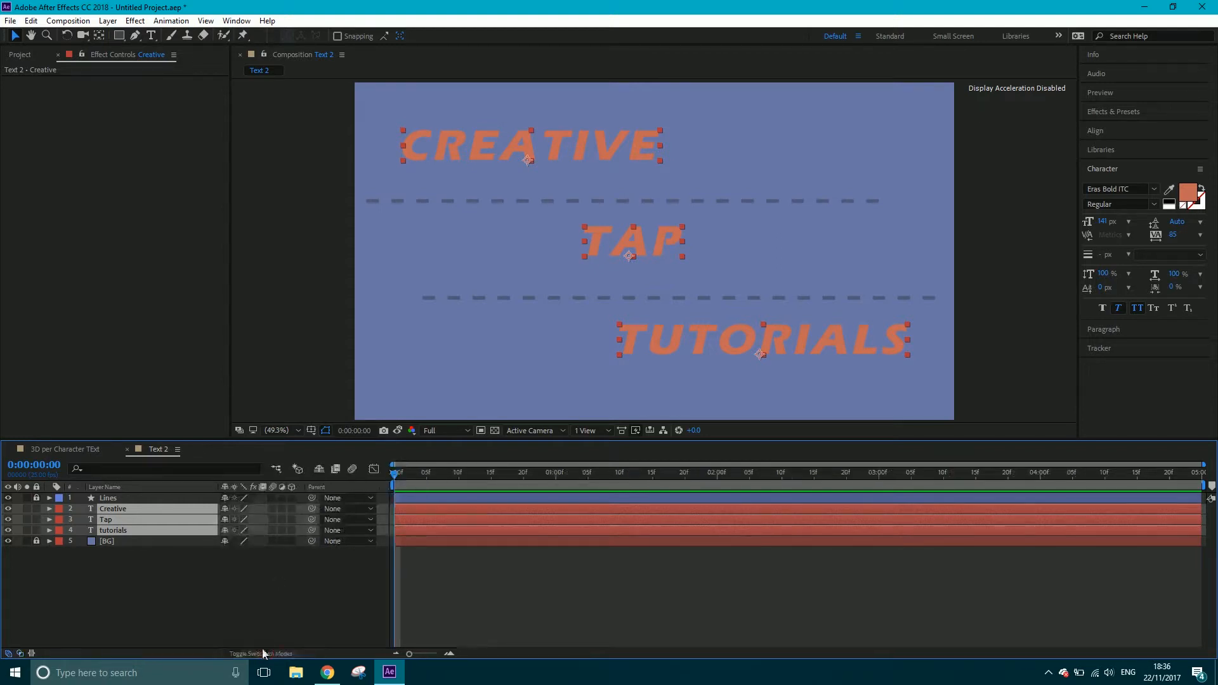
click(292, 519)
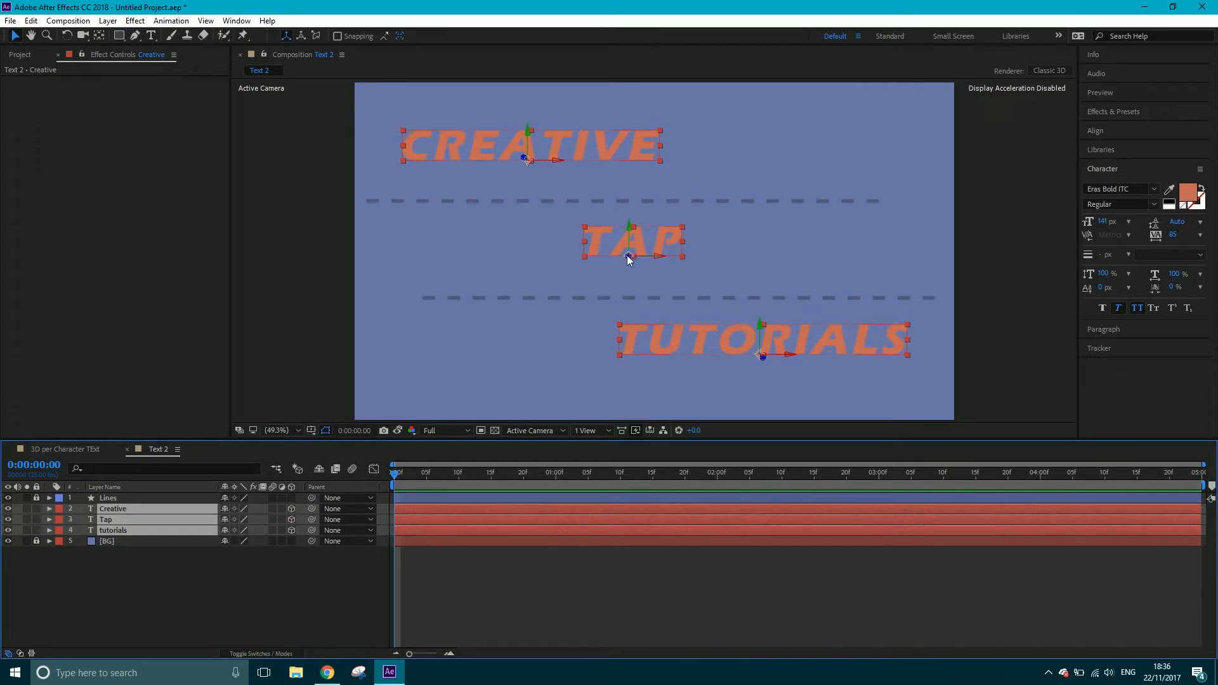
click(104, 580)
click(117, 509)
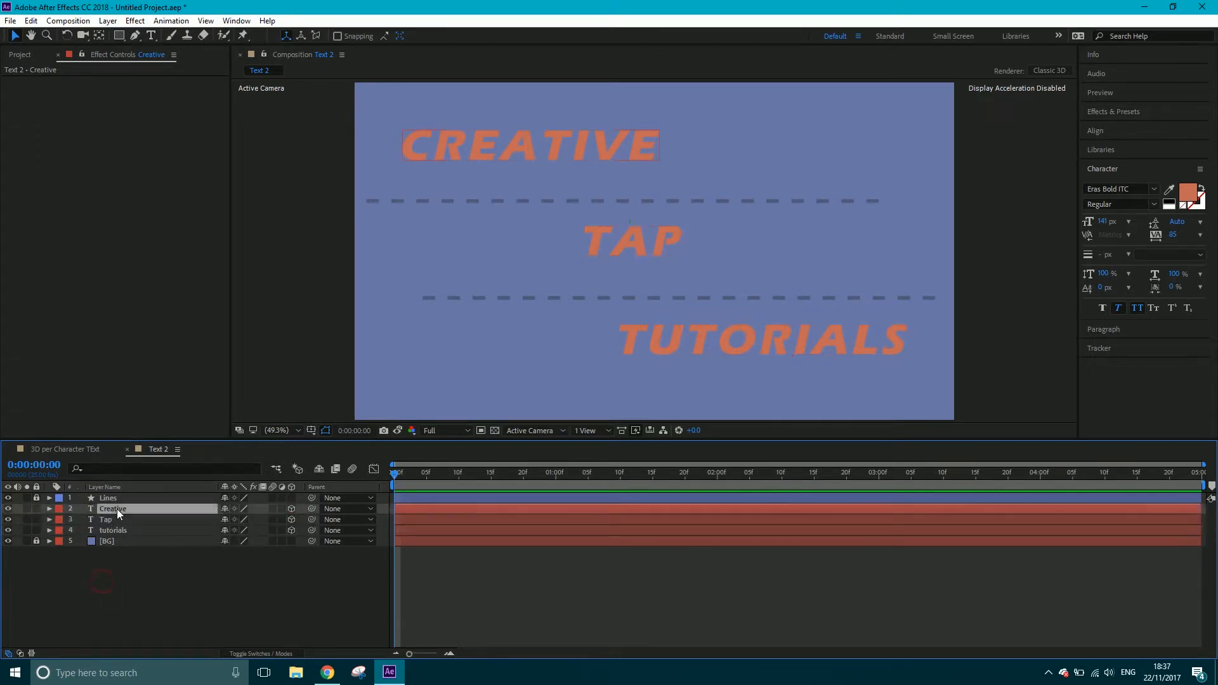
Reveal Creative's rotation properties and move its anchor point to the top centre of the word
key(r)
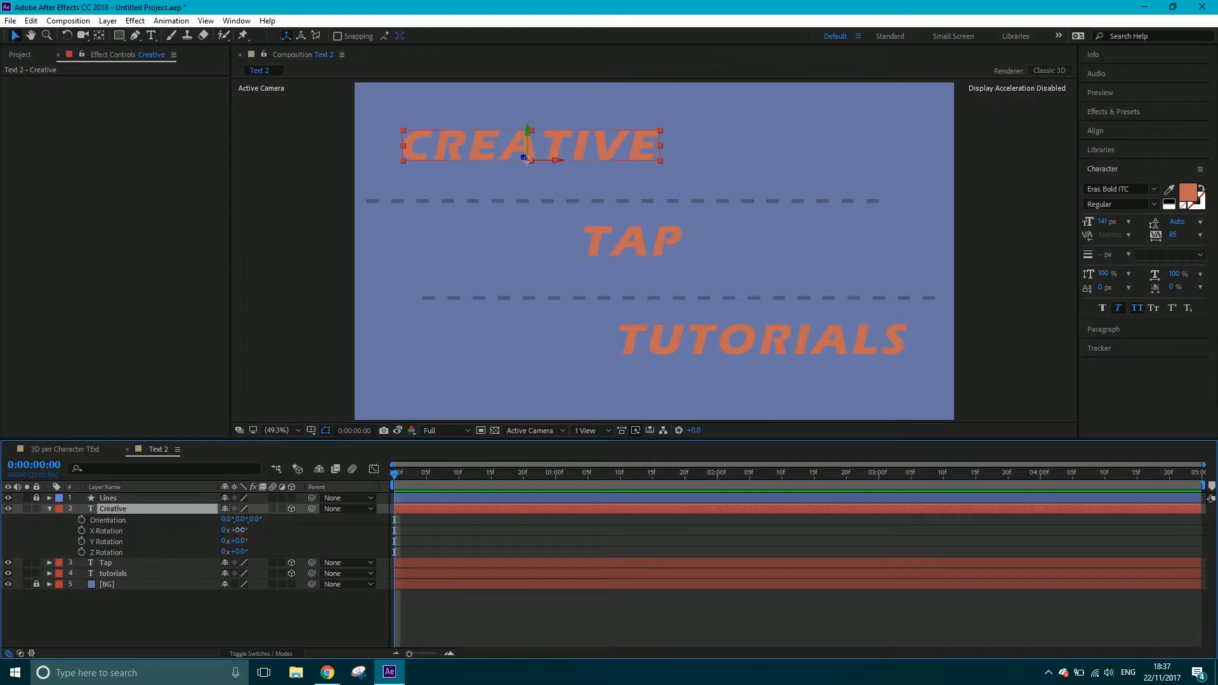
drag(240, 530, 270, 518)
key(ctrl+z)
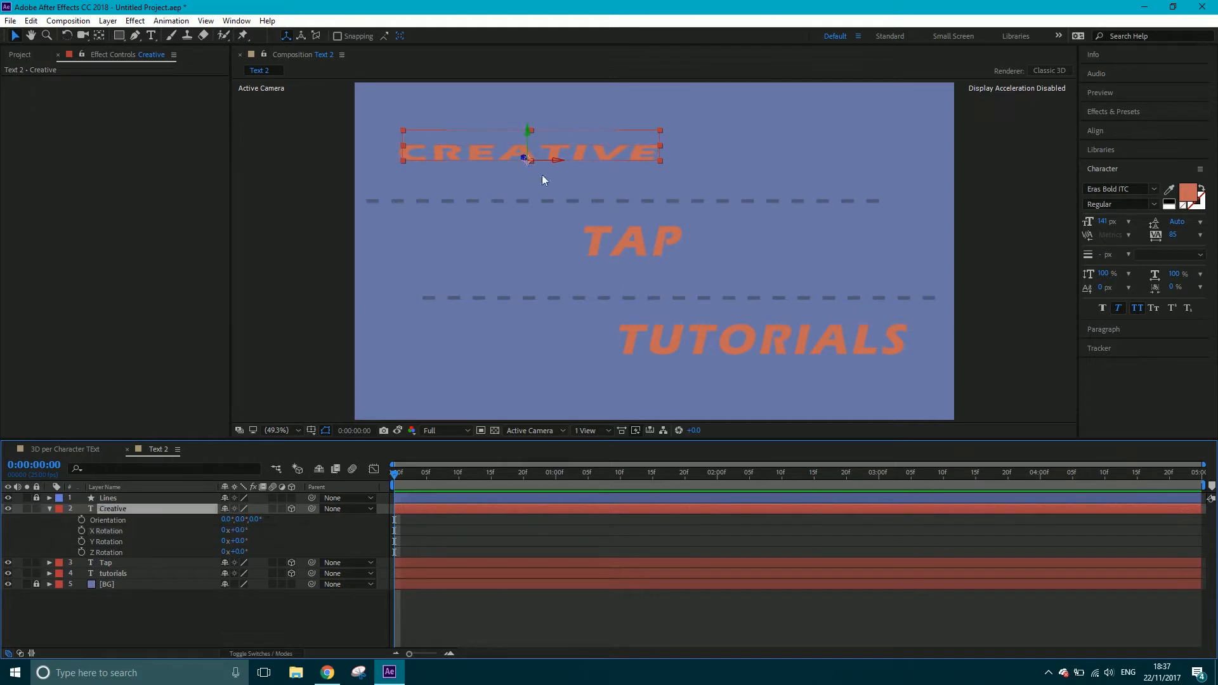
click(100, 39)
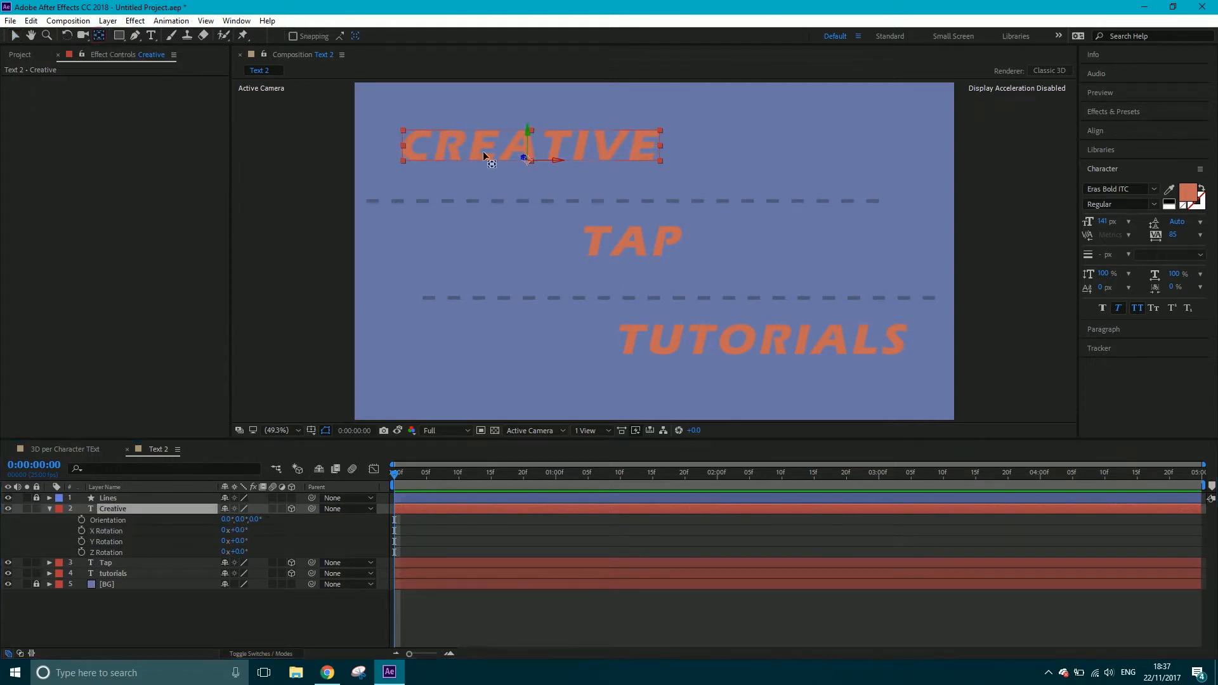
drag(527, 166, 530, 139)
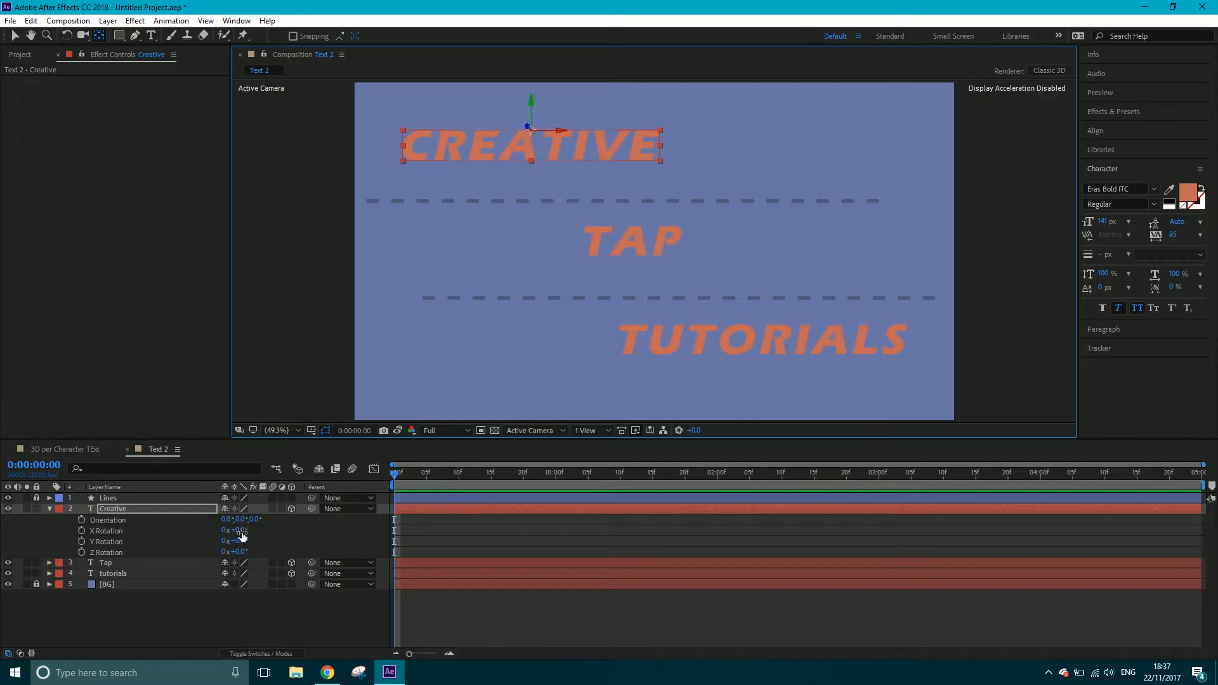
Test Creative's X Rotation around the new anchor point and reset it to 0°
mouse_move(238, 529)
mouse_down()
mouse_move(288, 515)
mouse_move(234, 511)
mouse_up()
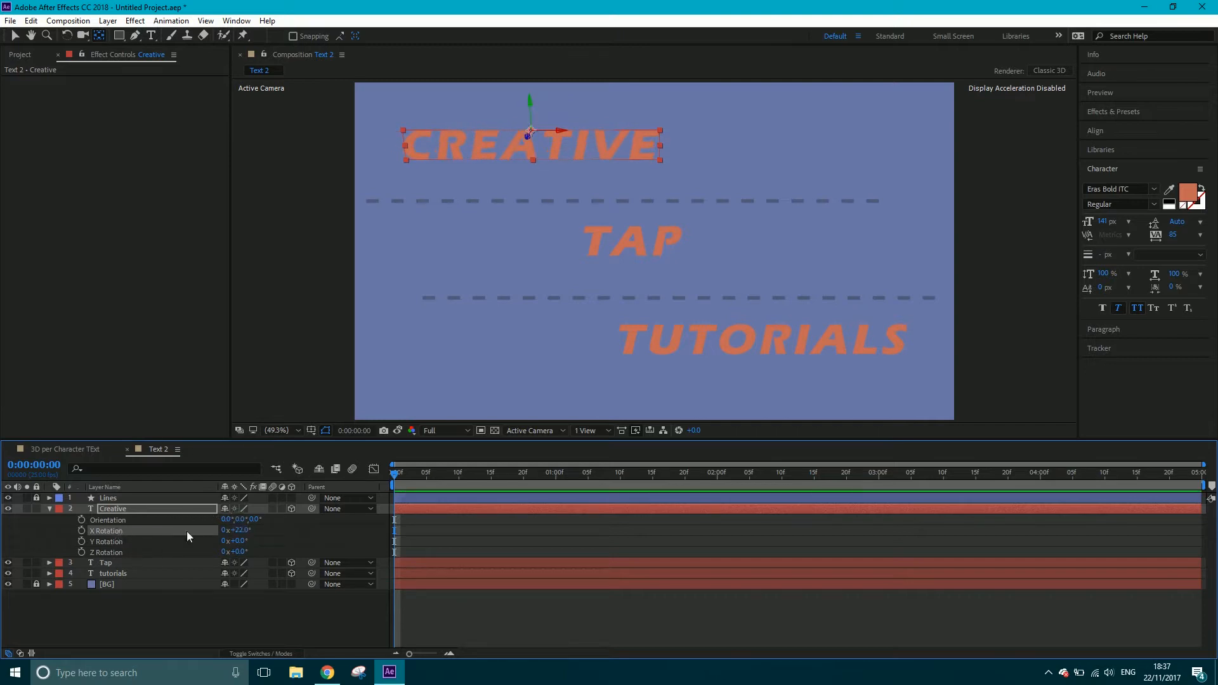
click(240, 530)
text(0)
key(Return)
Move the anchor points of the Tap and tutorials layers to the top centre of each word
click(123, 562)
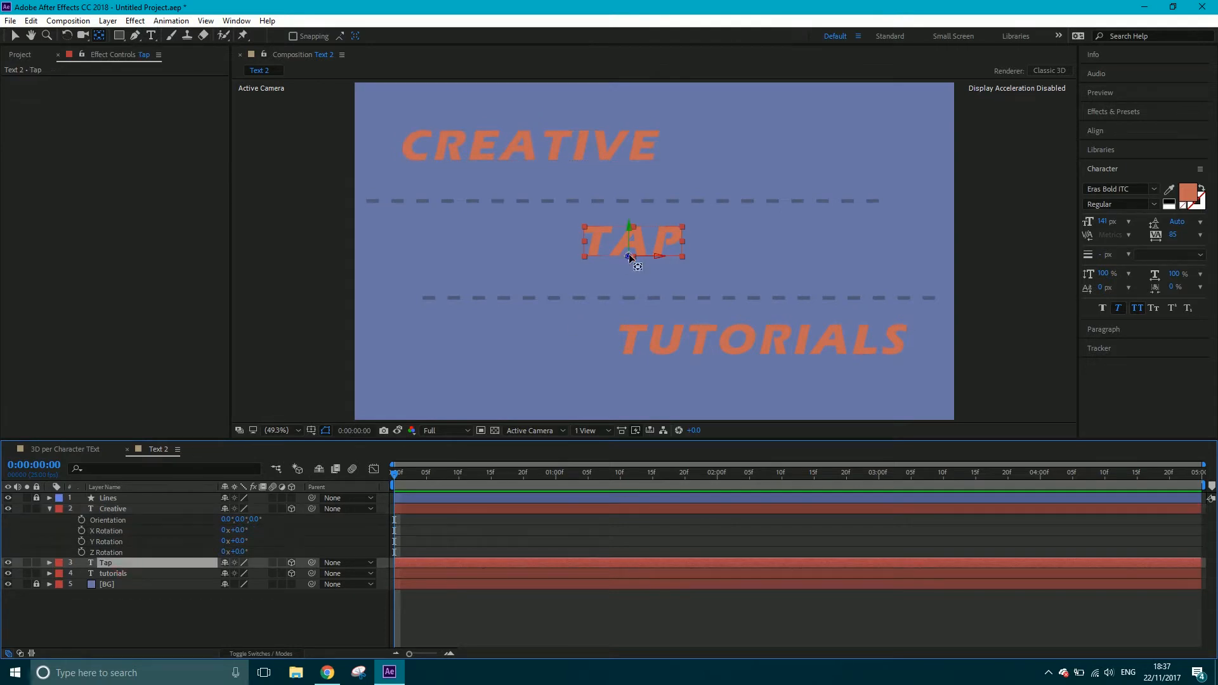
drag(630, 257, 635, 227)
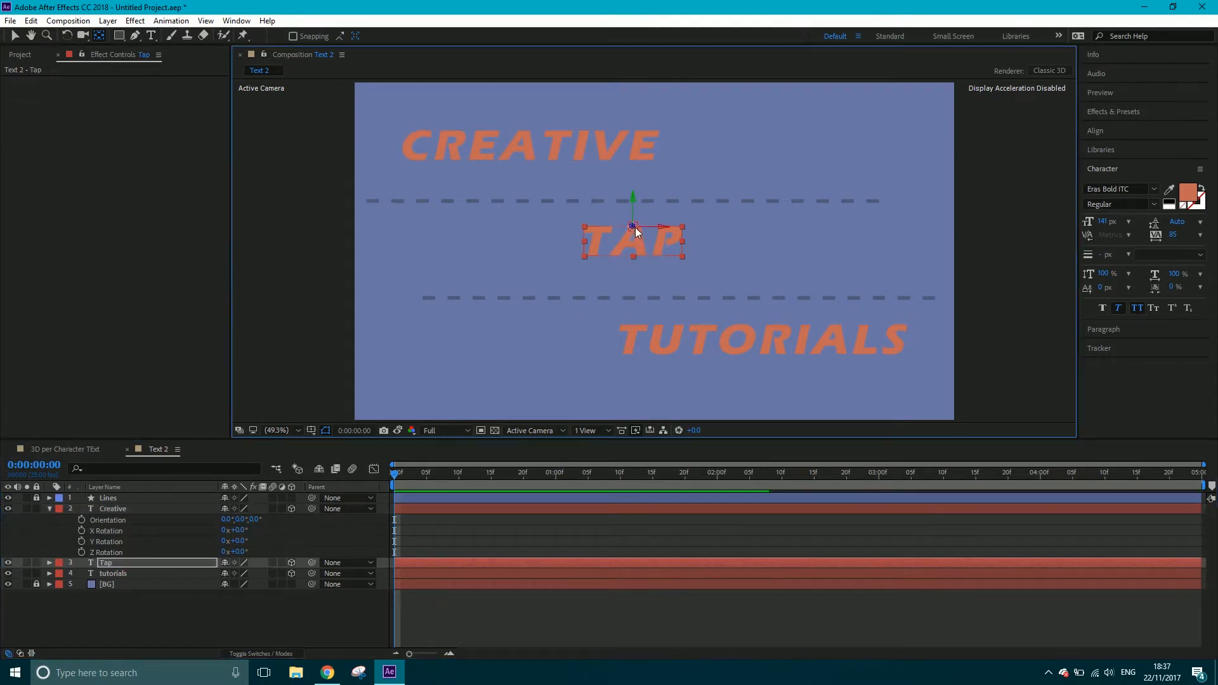
click(113, 573)
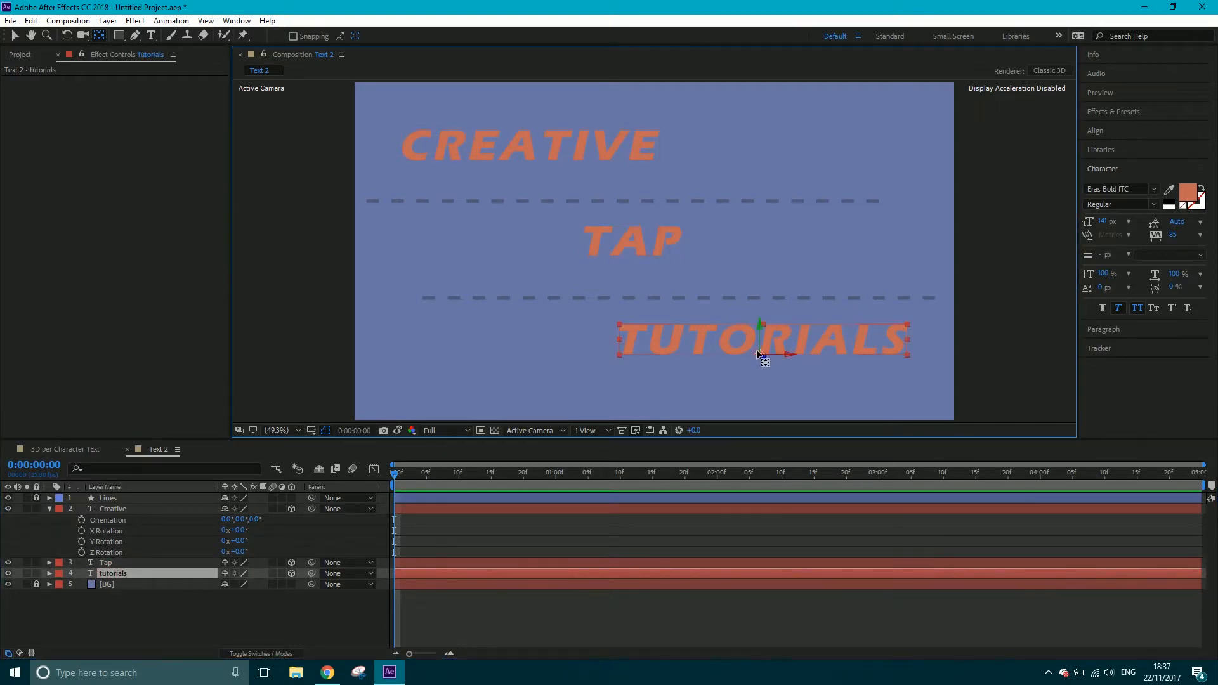
drag(759, 354, 765, 324)
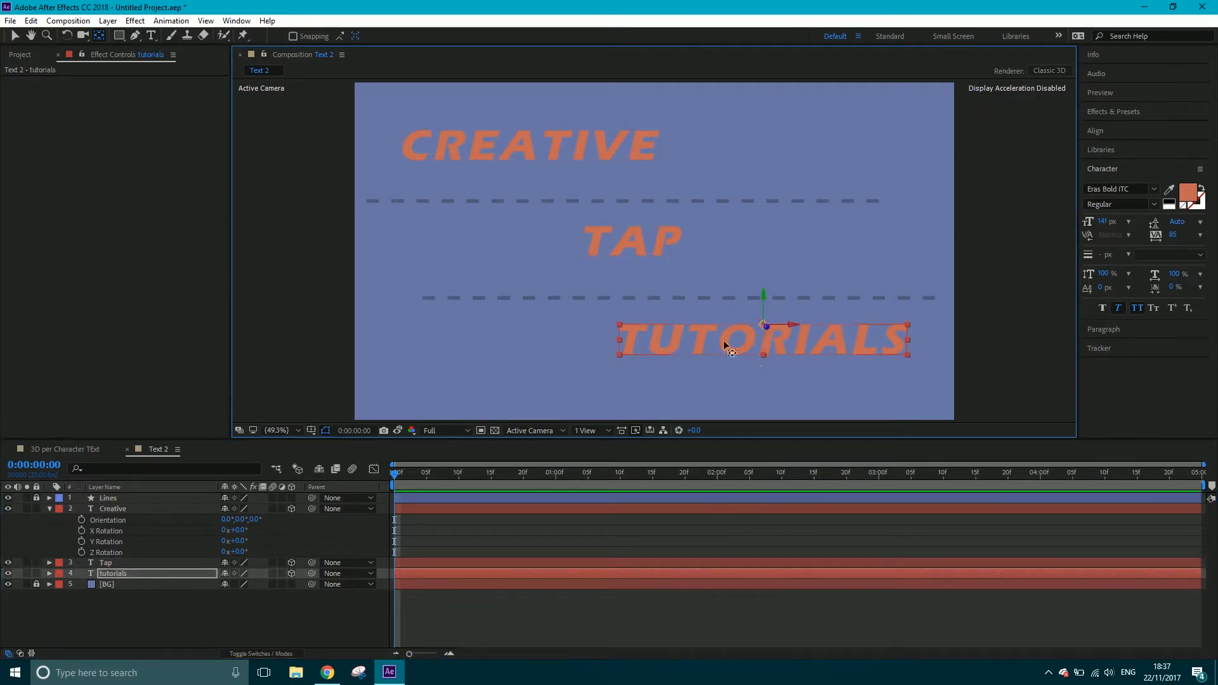
Set Creative's X Rotation to 99° and start keyframing it at 0:00:00:00
click(131, 508)
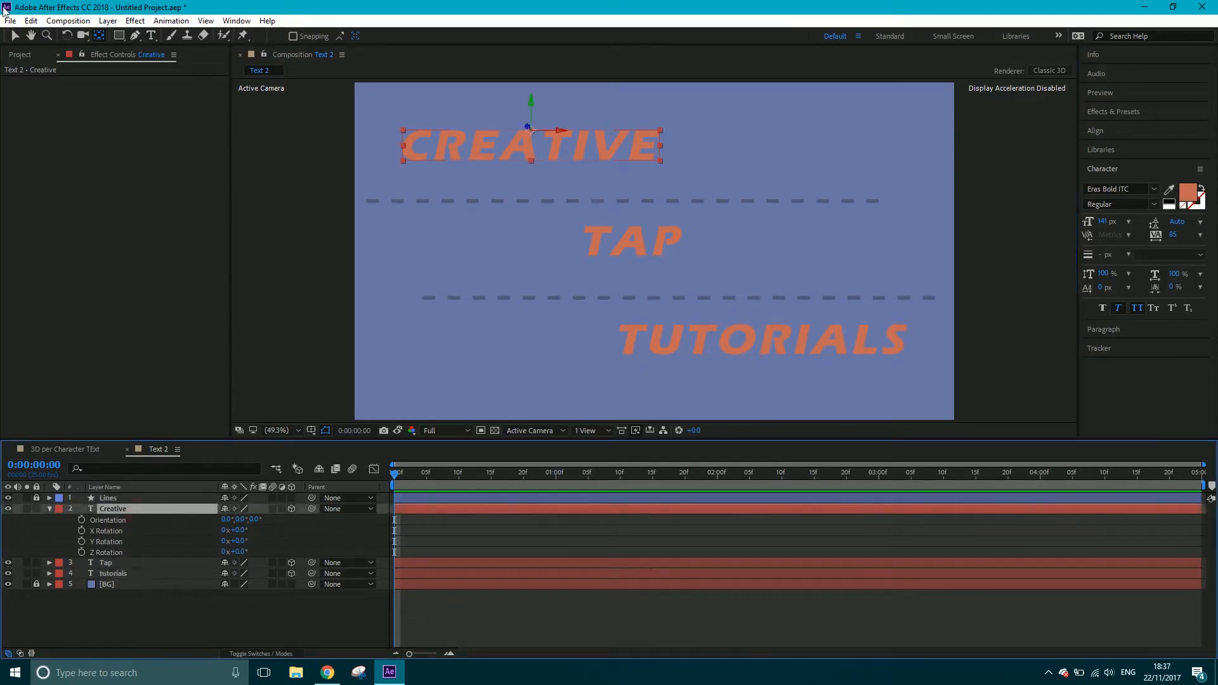
key(v)
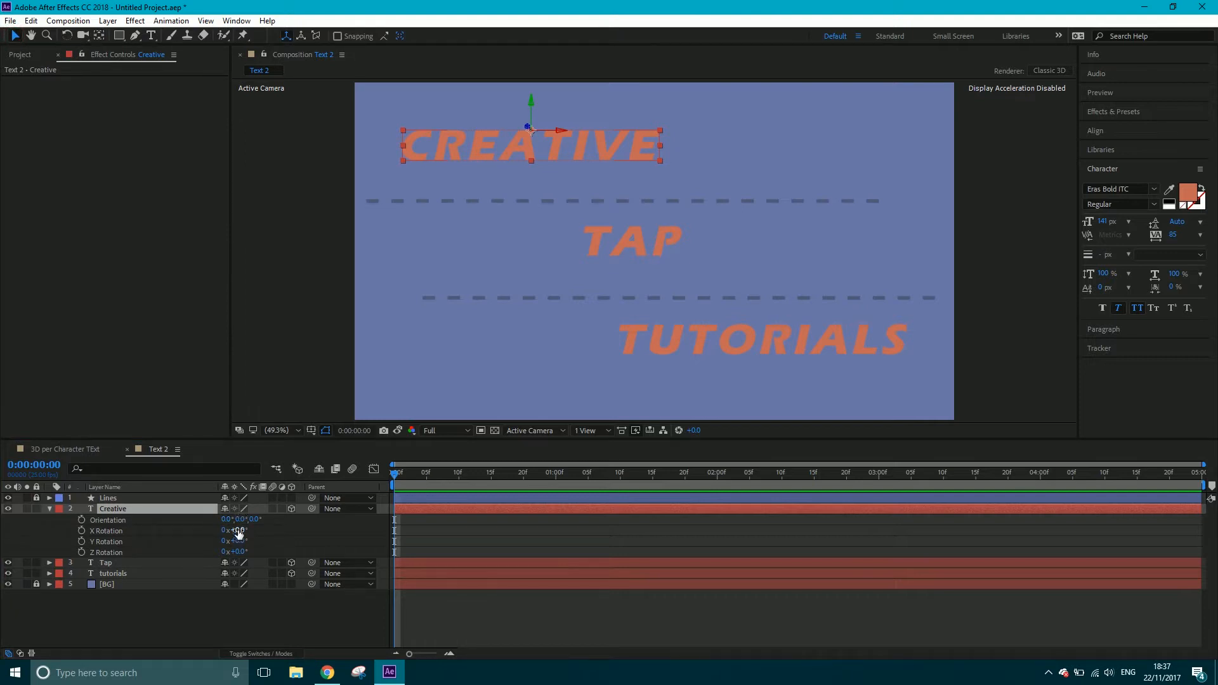
drag(238, 532, 287, 517)
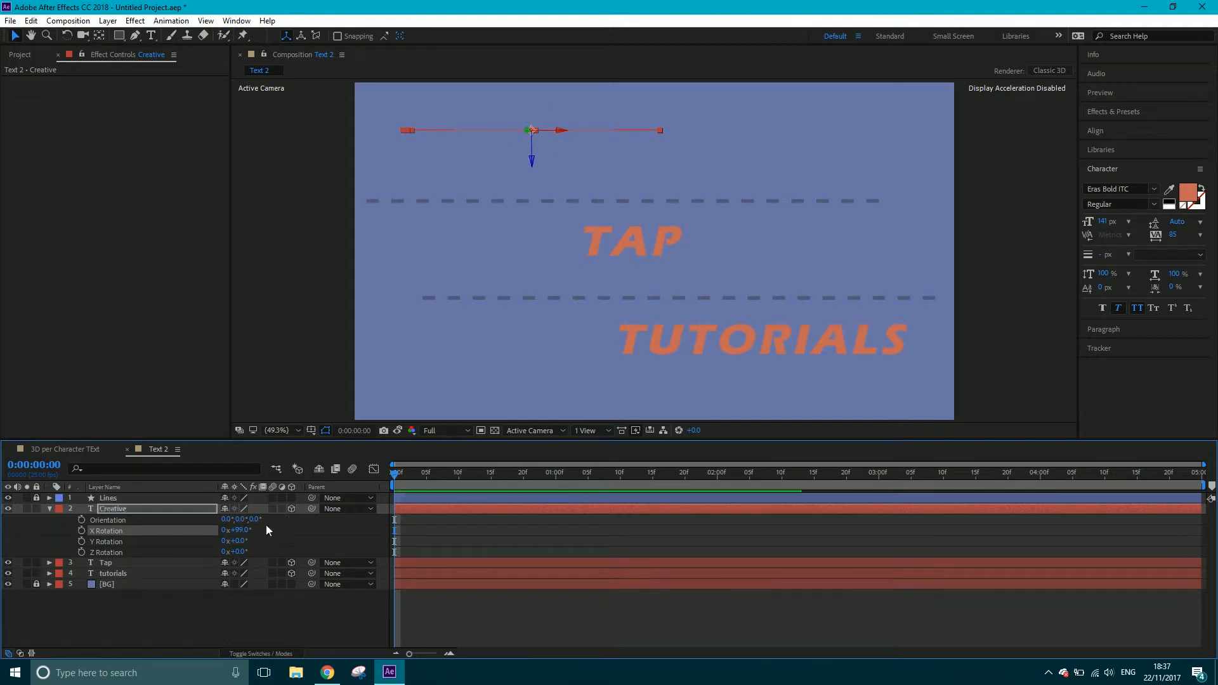
click(80, 532)
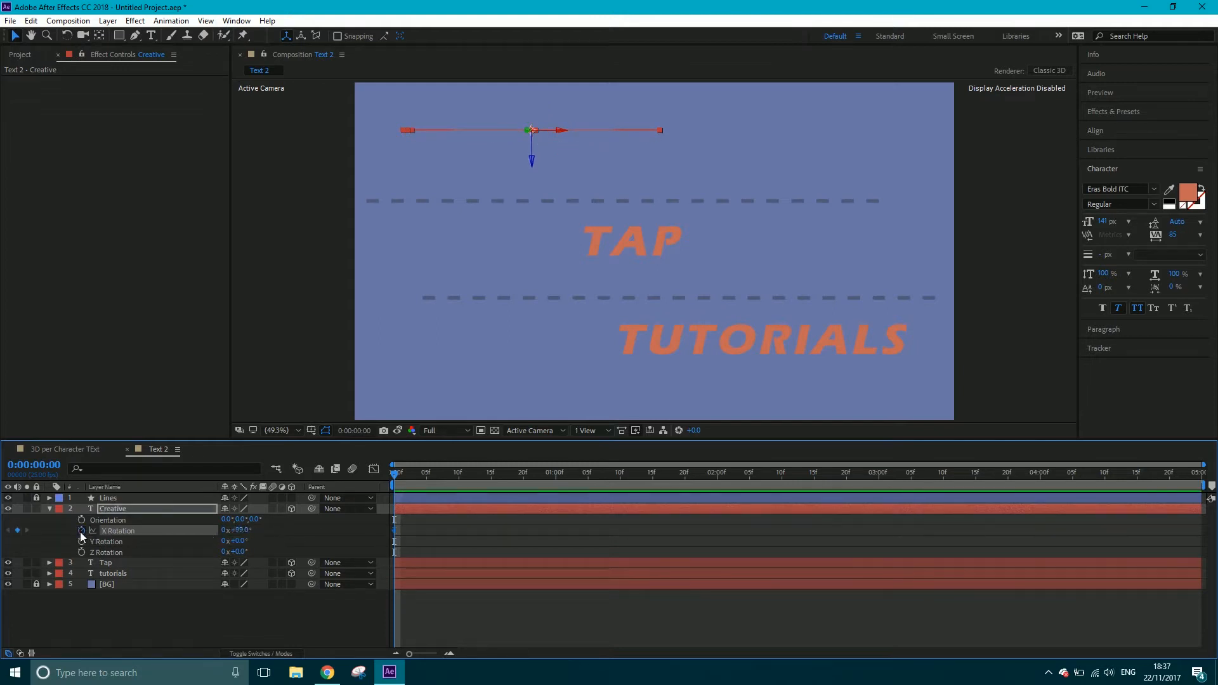
Add an X Rotation keyframe of -50° to Creative at 0:00:00:10
key(Page_Down)
key(Page_Down)
key(Page_Down)
key(Page_Down)
key(Page_Down)
key(Page_Down)
key(Page_Down)
key(Page_Down)
key(Page_Down)
key(Page_Down)
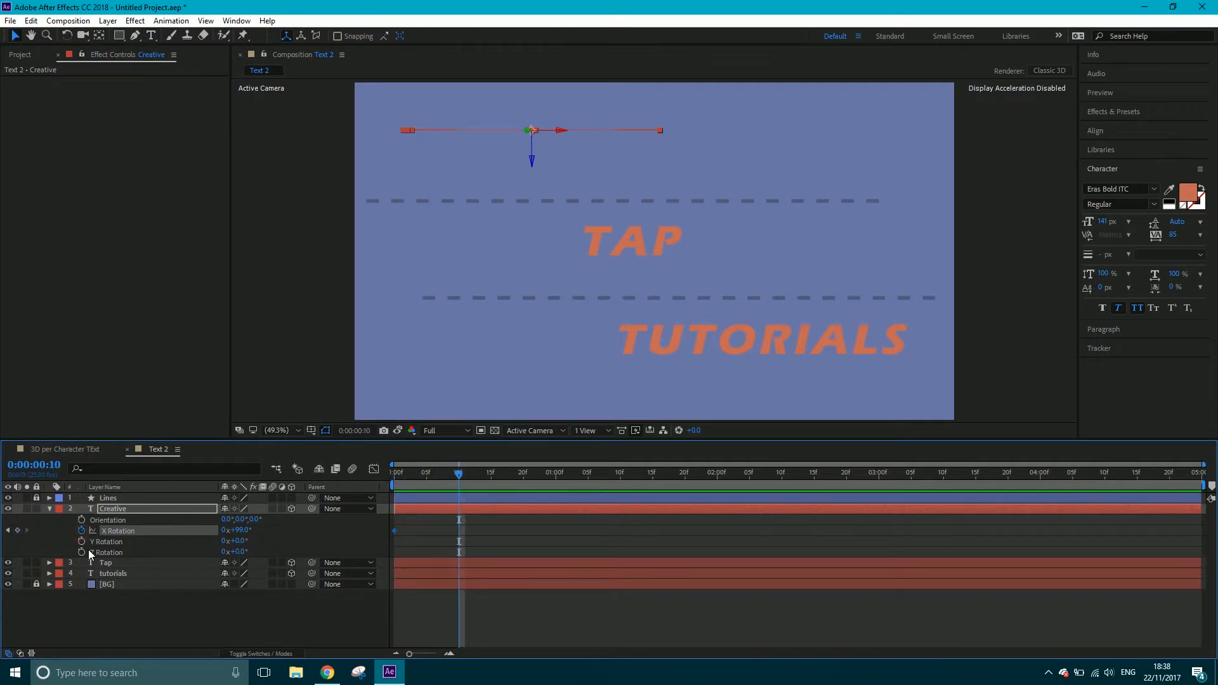
drag(246, 532, 166, 546)
click(228, 532)
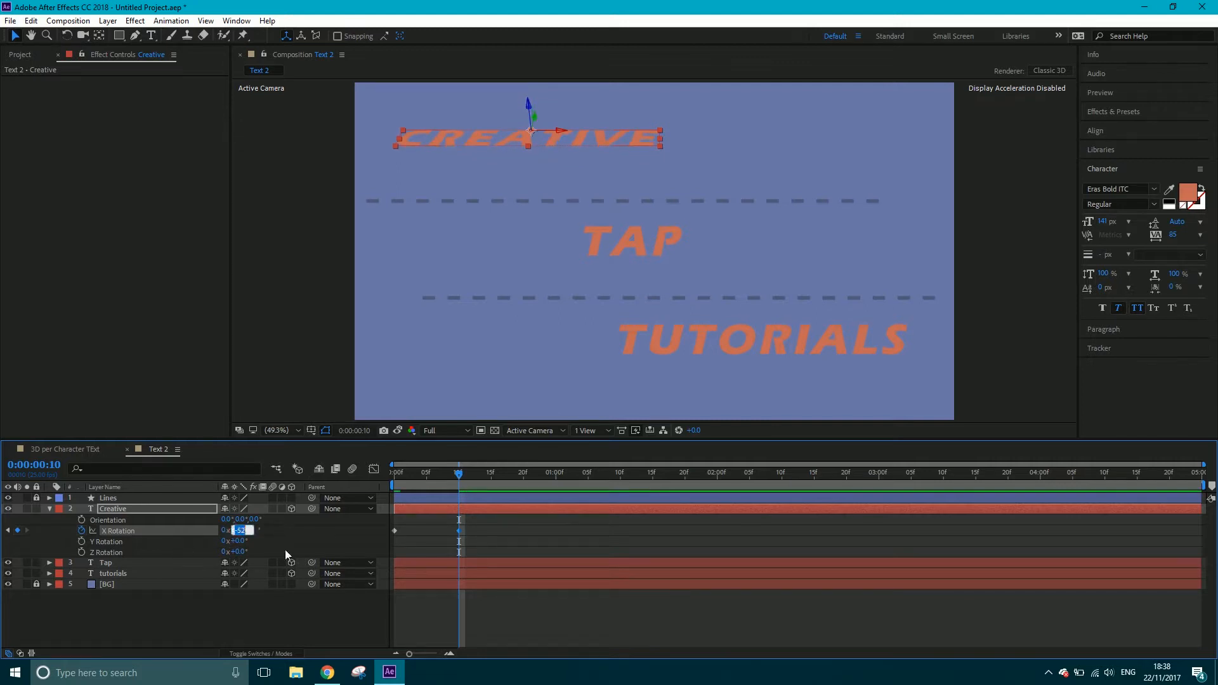
text(-50)
key(Return)
Add an X Rotation keyframe of 40° to Creative at 0:00:00:19
key(space)
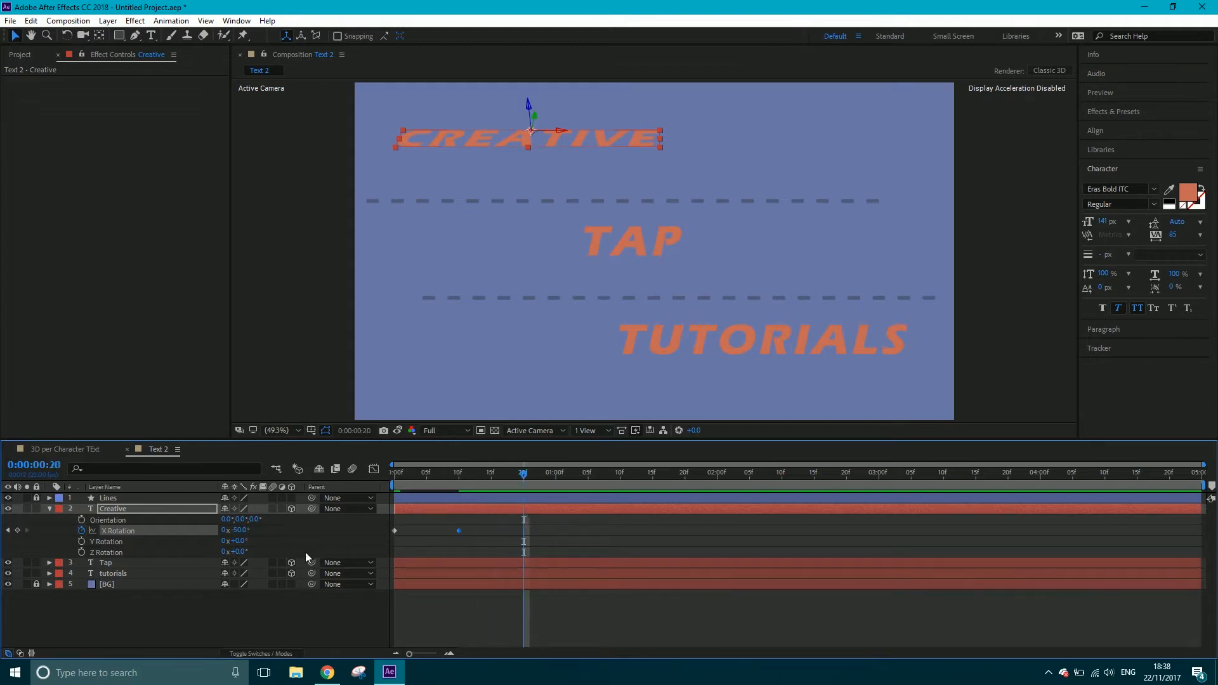
key(space)
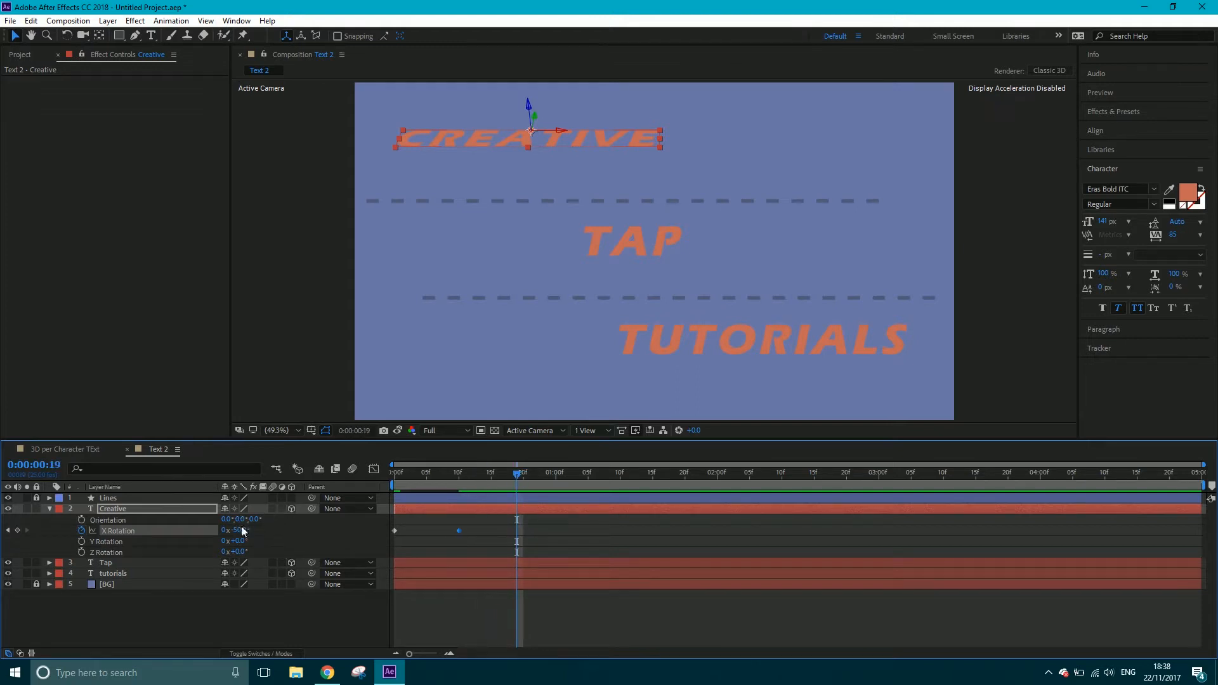
click(241, 530)
key(Return)
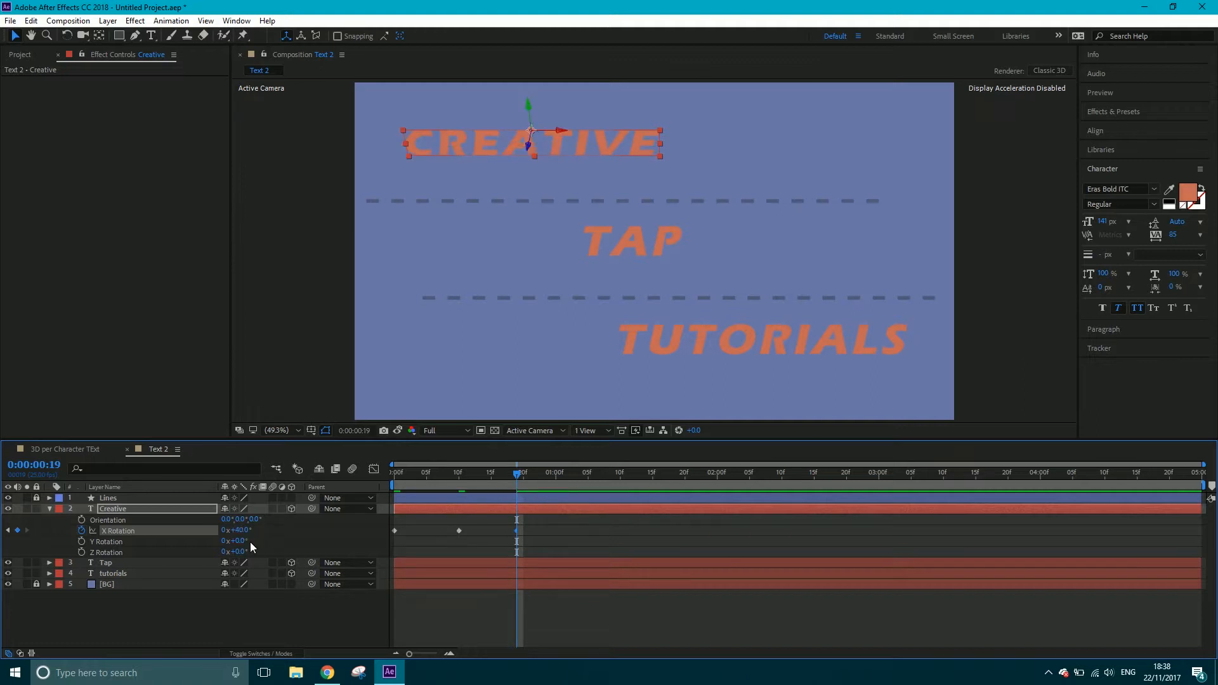
Add an X Rotation keyframe of -30° to Creative at 0:00:01:02
key(space)
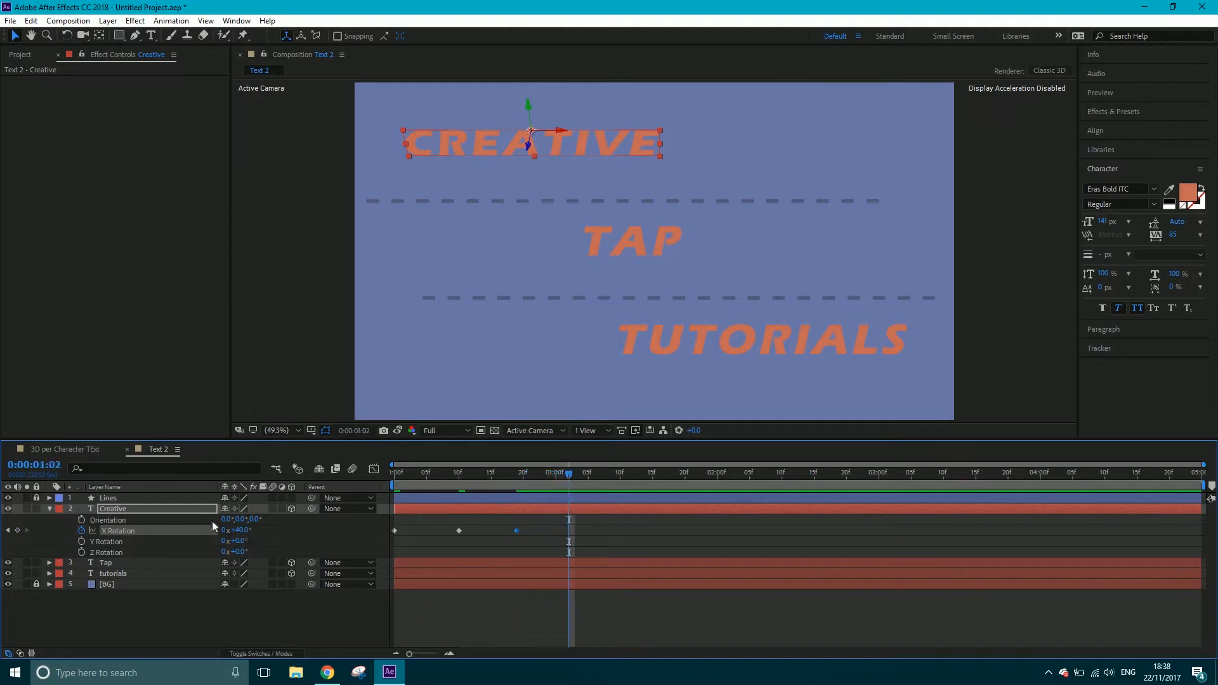
click(240, 530)
text(-30)
key(Return)
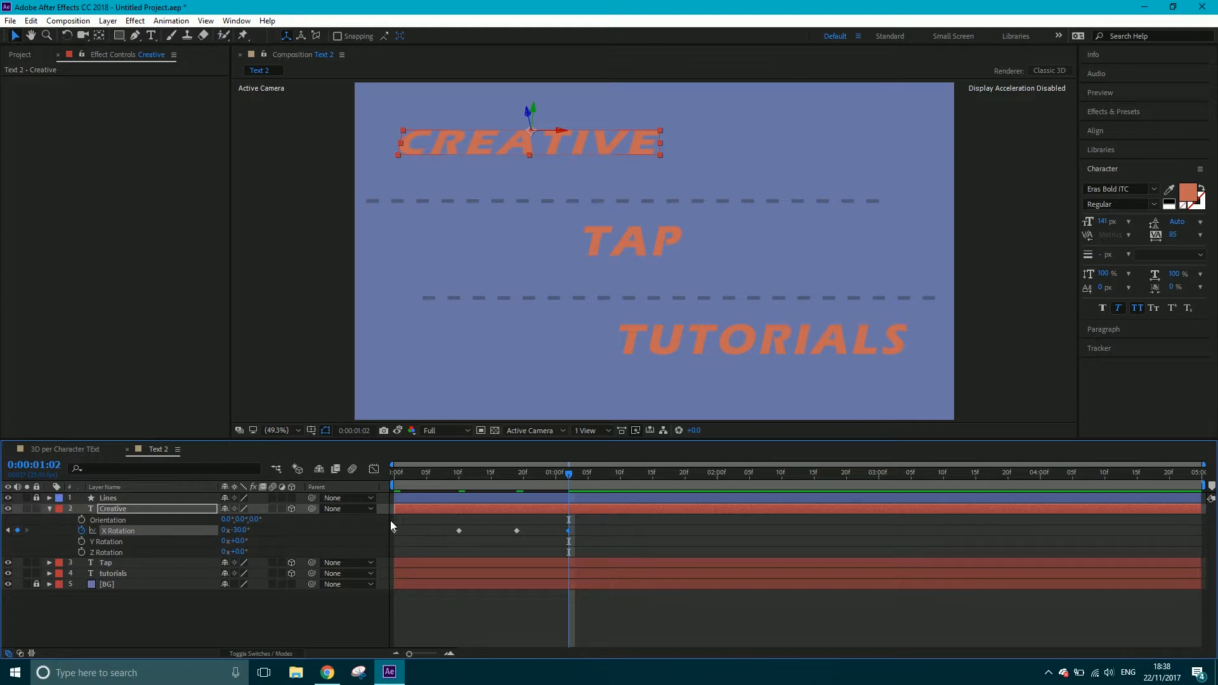
Check the spacing of the last two keyframes and add an X Rotation keyframe of 20° to Creative at 0:00:01:09
key(Page_Up)
key(Page_Up)
key(Page_Up)
key(Page_Up)
key(Page_Up)
key(Page_Up)
key(Page_Up)
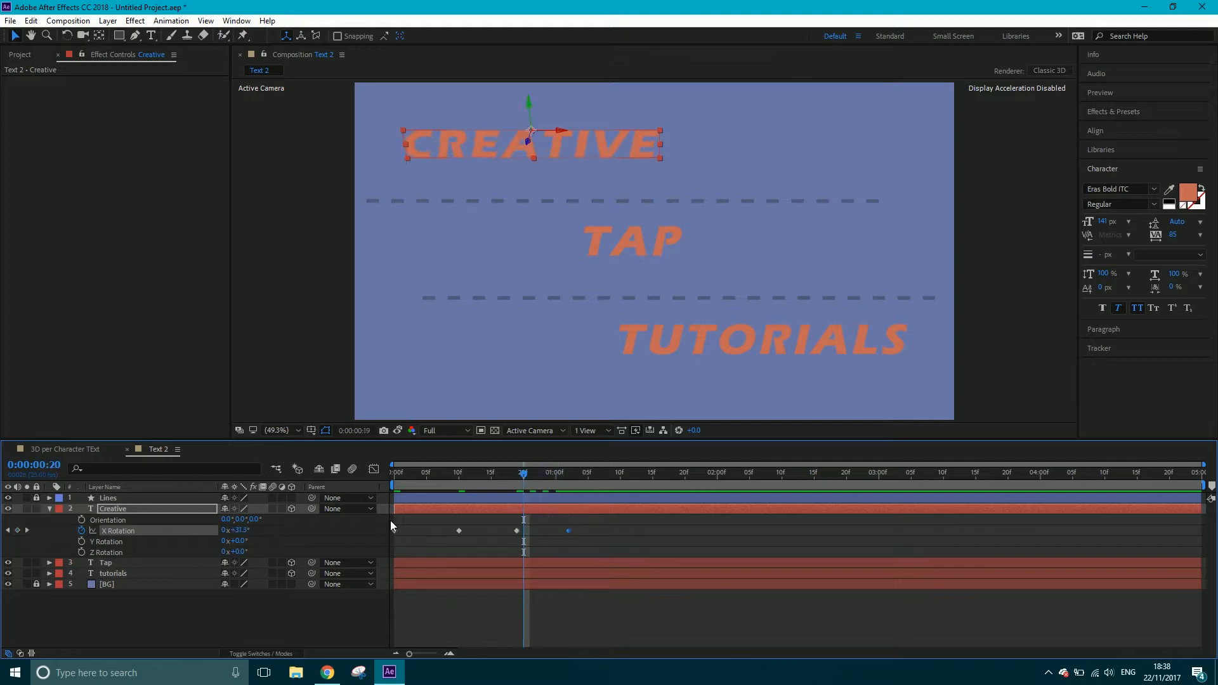
key(Page_Up)
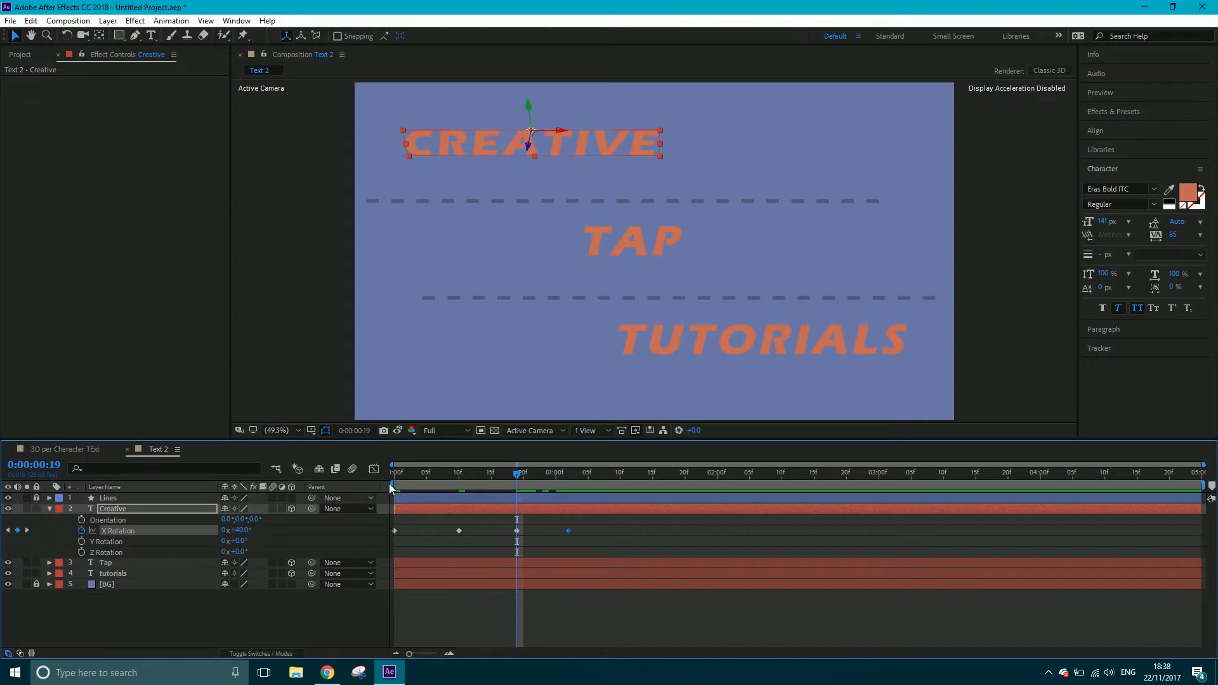
click(569, 473)
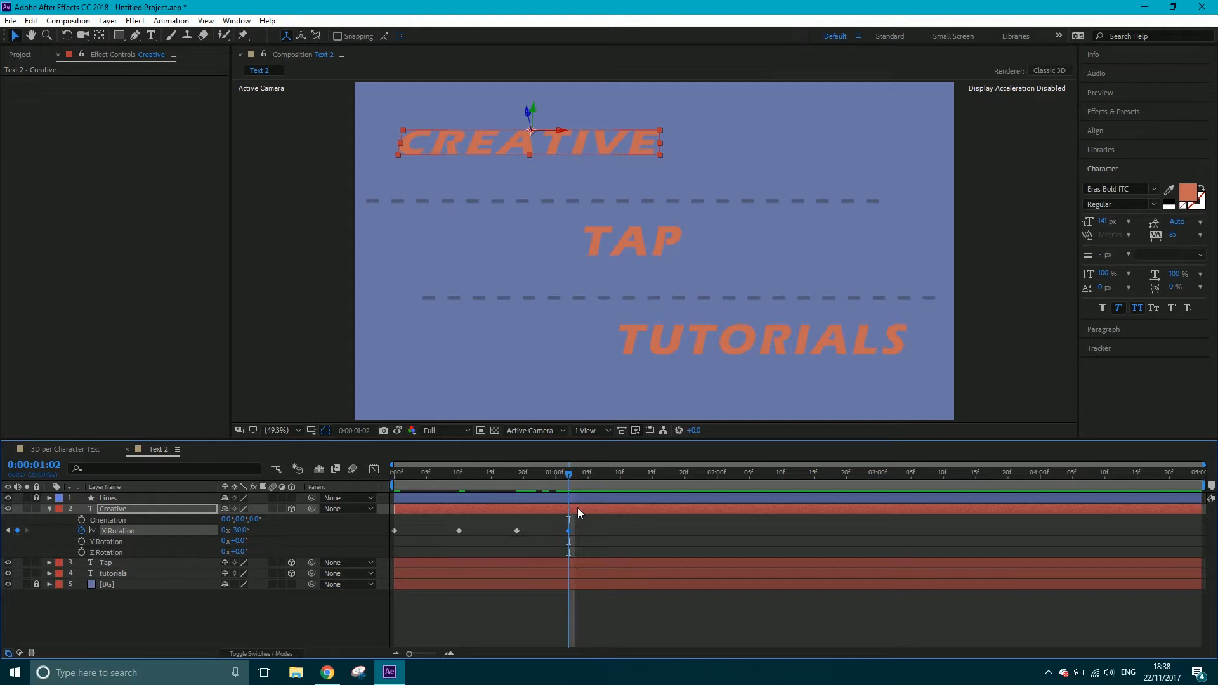
key(Page_Down)
key(Page_Down)
key(Page_Down)
key(Page_Down)
key(Page_Down)
key(Page_Down)
key(Page_Down)
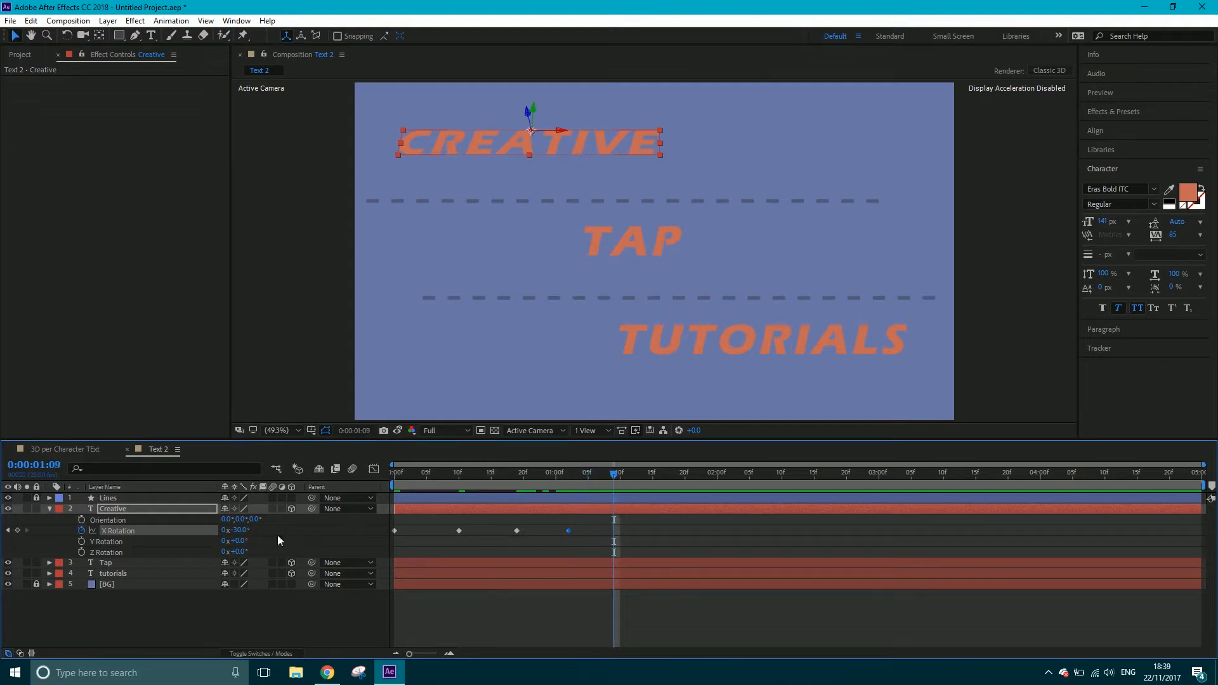
click(240, 532)
text(20)
key(Return)
Add an X Rotation keyframe of -10° to Creative at 0:00:01:15
key(Page_Down)
key(Page_Down)
key(Page_Down)
key(Page_Down)
key(Page_Down)
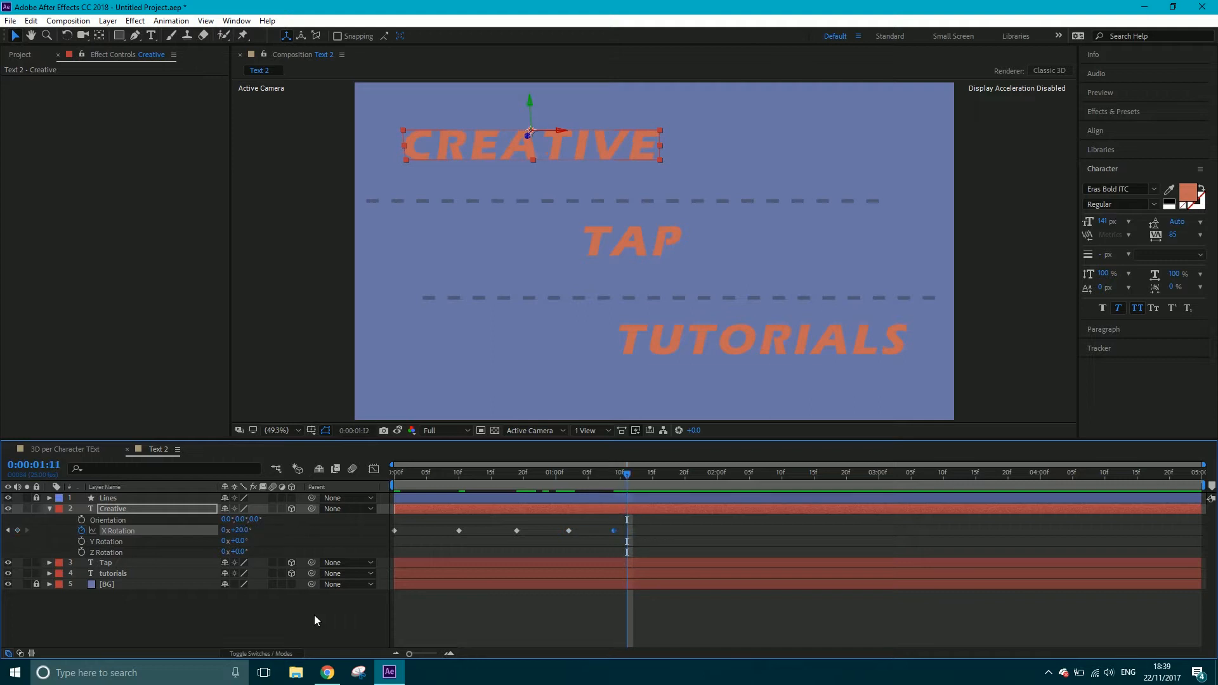
key(Page_Down)
click(240, 530)
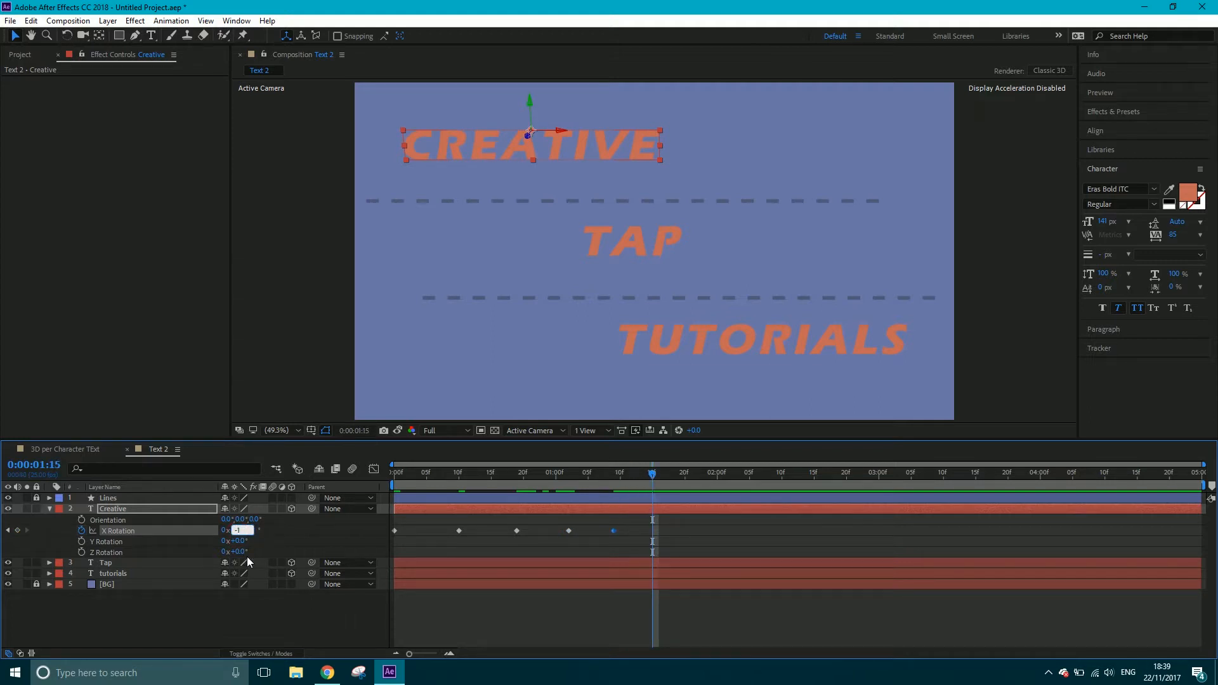
key(Return)
Add an X Rotation keyframe of 6° to Creative at 0:00:01:20
key(Page_Down)
key(Page_Down)
key(Page_Down)
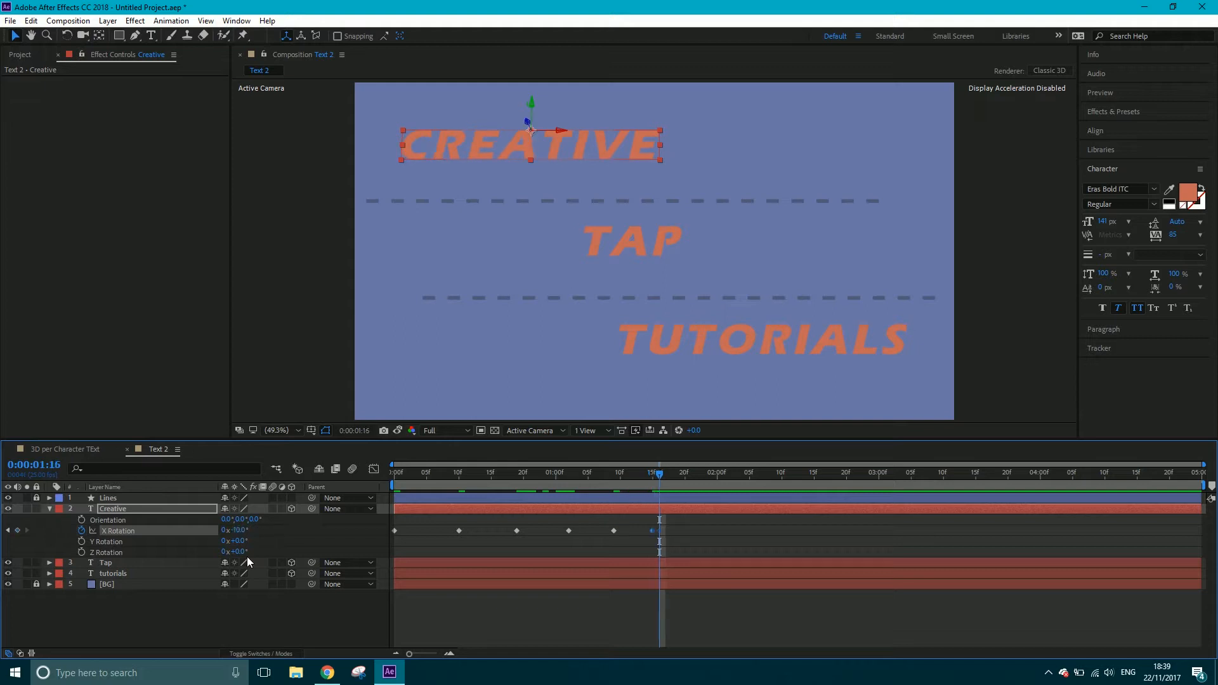
key(Page_Down)
key(Page_Down)
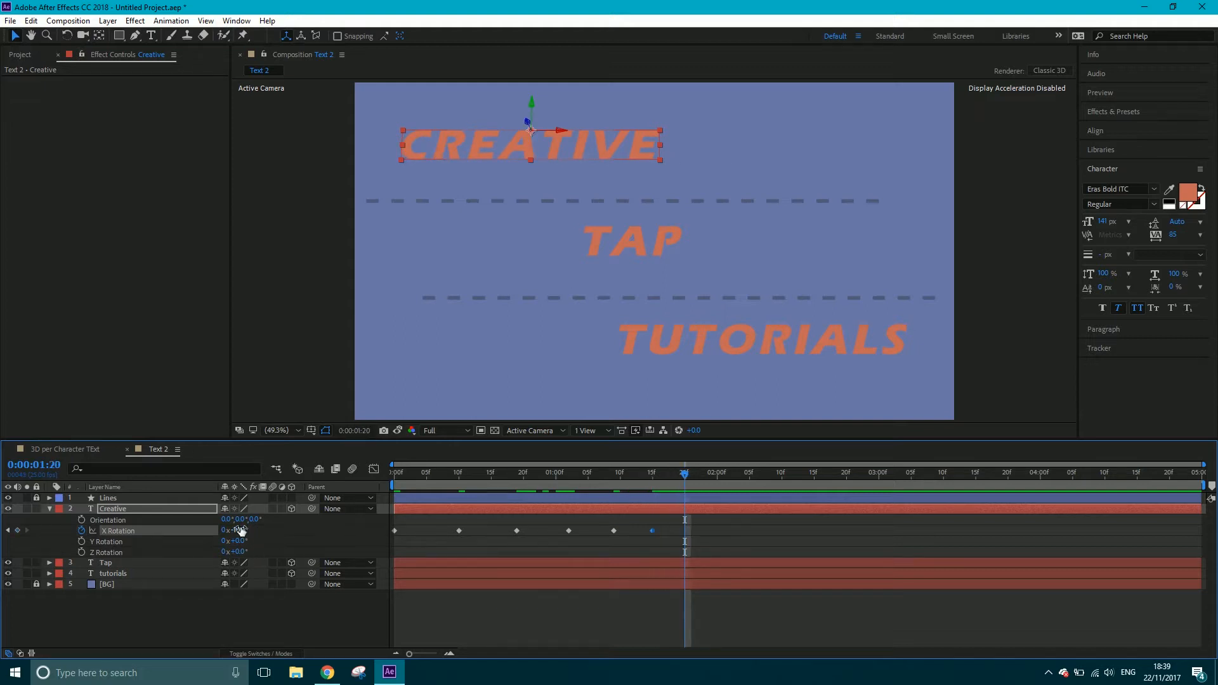
click(240, 530)
text(6)
key(Return)
Add an X Rotation keyframe of -3° to Creative at 0:00:01:24
key(Page_Down)
key(Page_Down)
key(Page_Down)
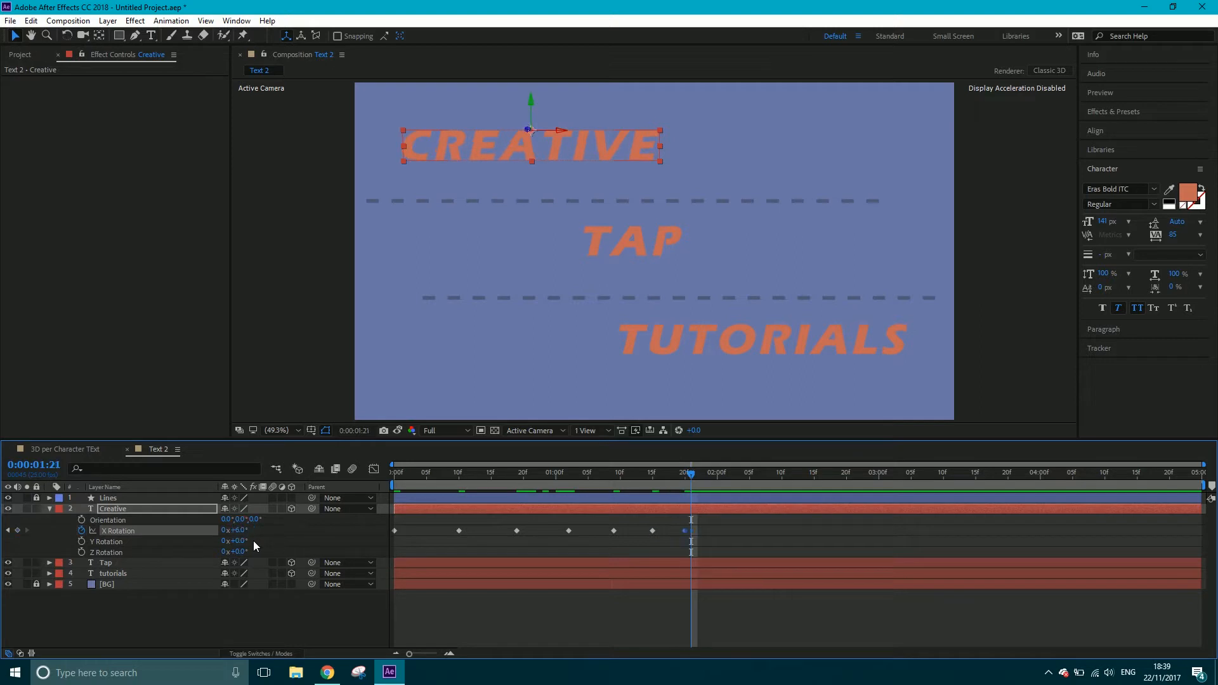
key(Page_Down)
click(233, 530)
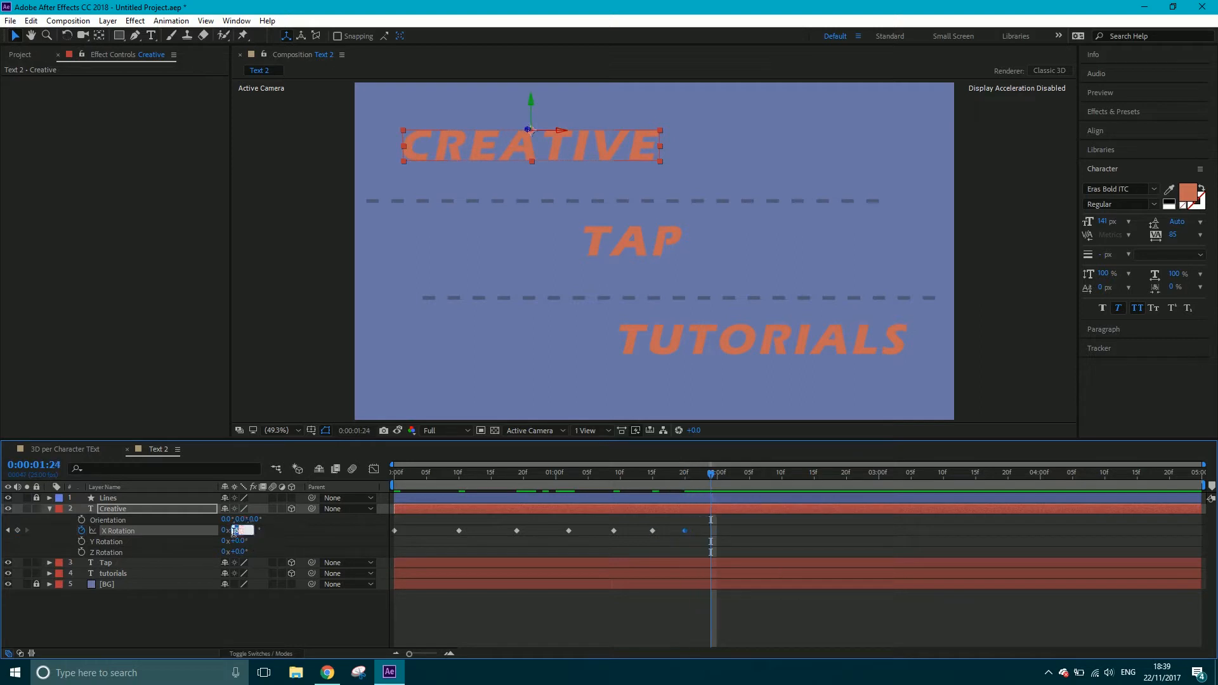
text(-3)
key(Return)
Add an X Rotation keyframe of 1.5° to Creative at 0:00:02:02
key(Page_Down)
key(Page_Down)
key(Page_Down)
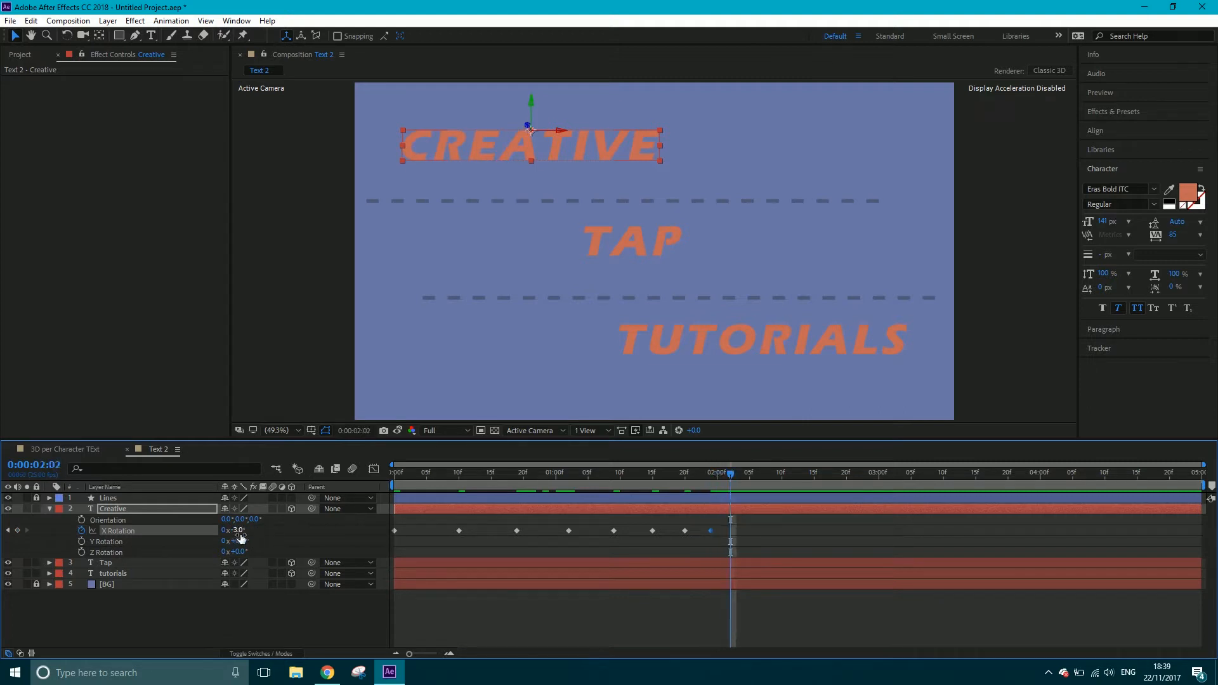
click(236, 530)
text(1.5)
key(Return)
Finish Creative's swing with an X Rotation keyframe of 0° at 0:00:02:04
key(Page_Down)
key(Page_Down)
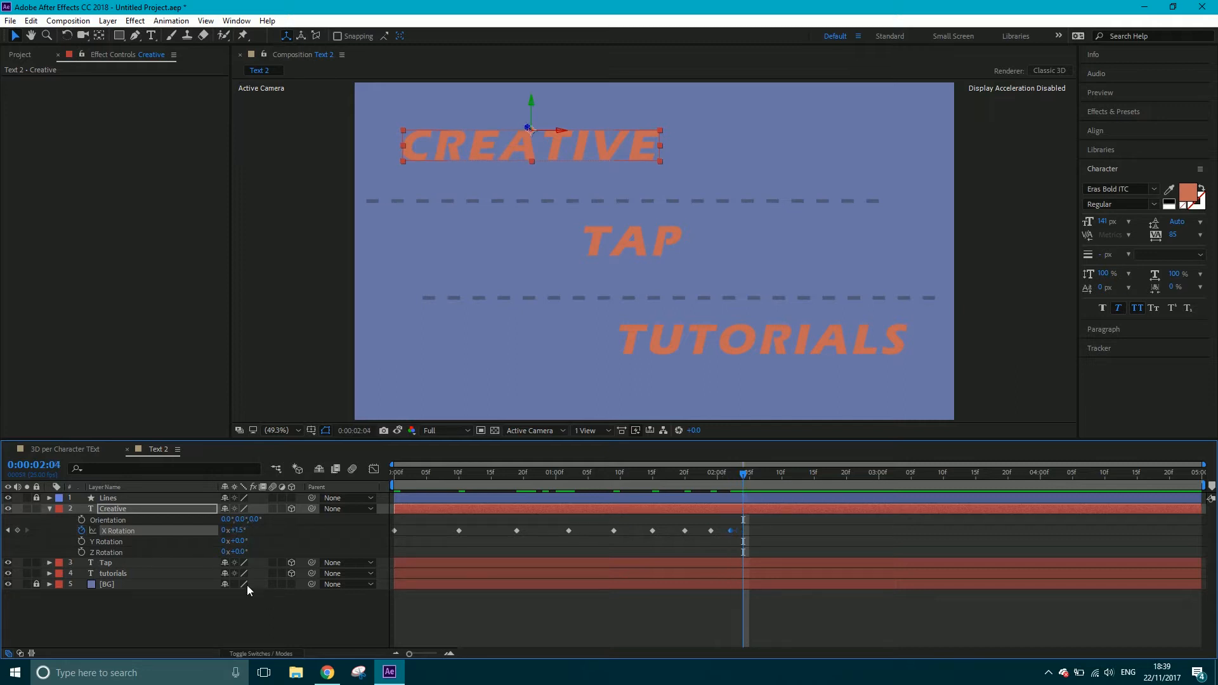
click(236, 530)
text(0)
key(Return)
Shorten the work area to end at about 3 seconds and preview Creative's swing from the start
drag(726, 480, 756, 501)
mouse_move(1207, 492)
mouse_down()
mouse_move(809, 487)
mouse_move(874, 488)
mouse_move(883, 507)
mouse_up()
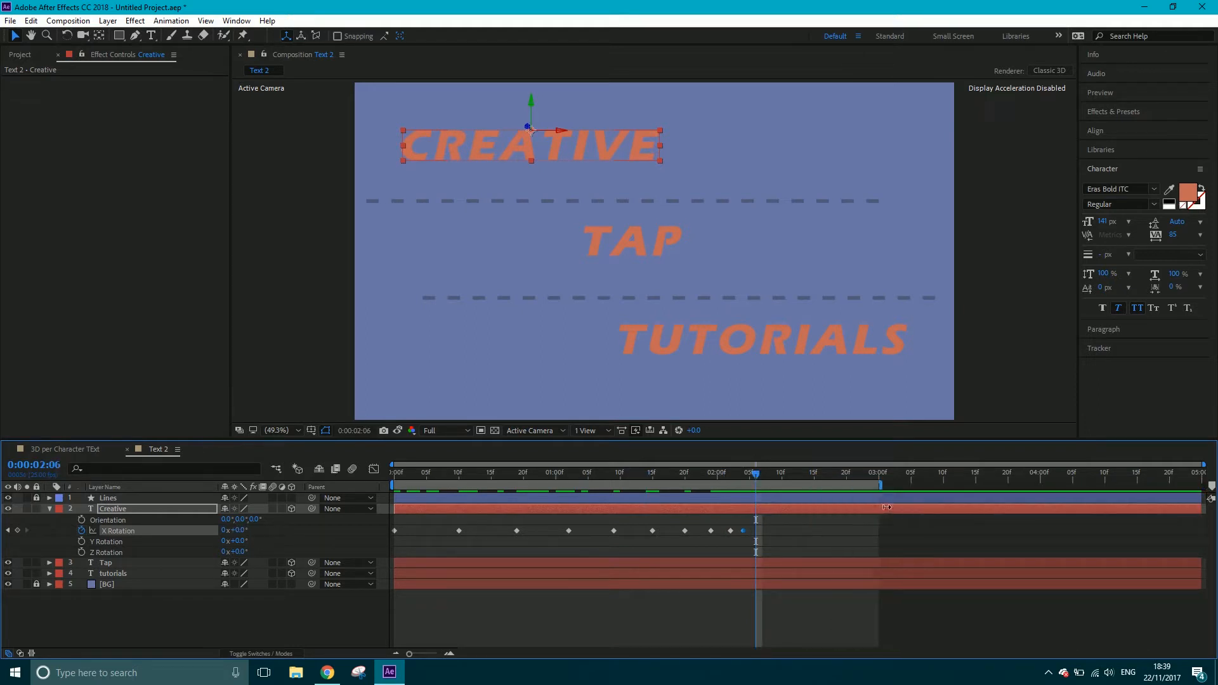
drag(759, 477, 345, 495)
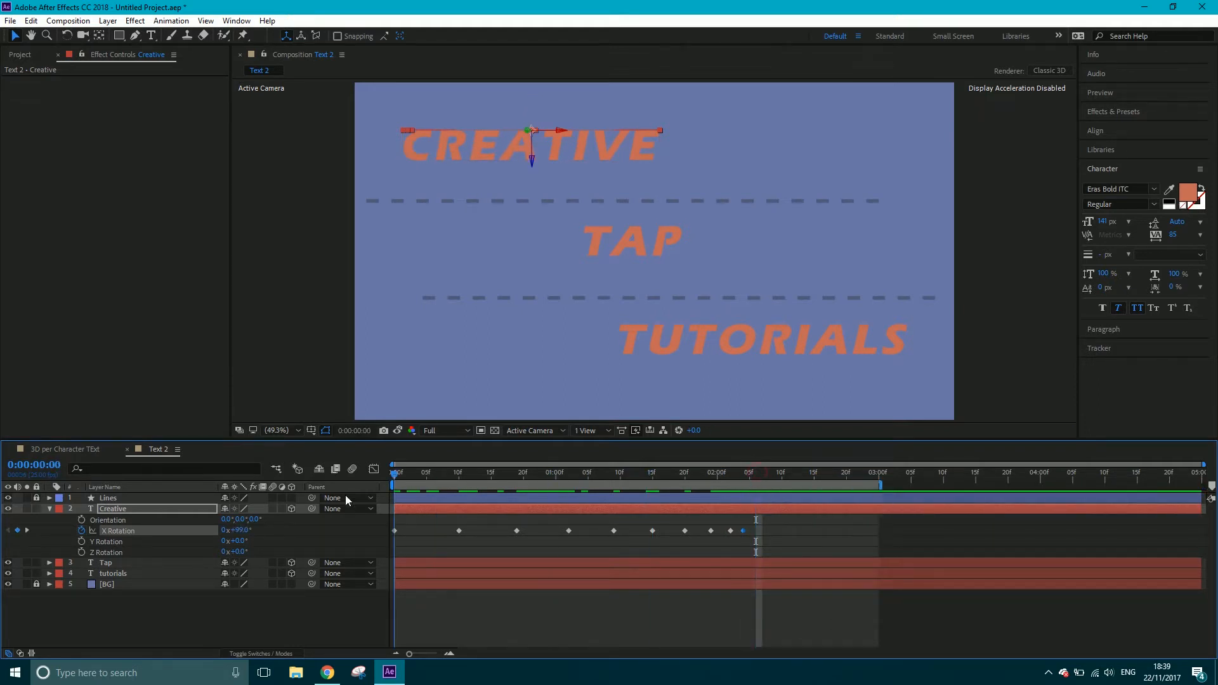
key(space)
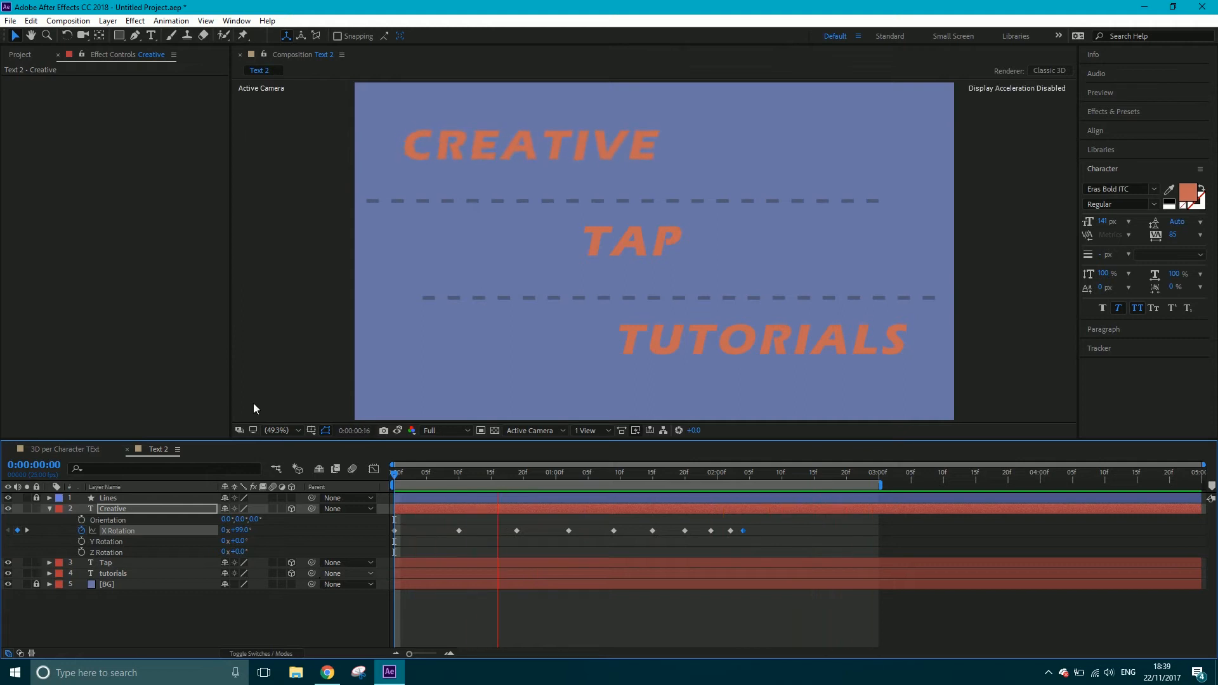
key(space)
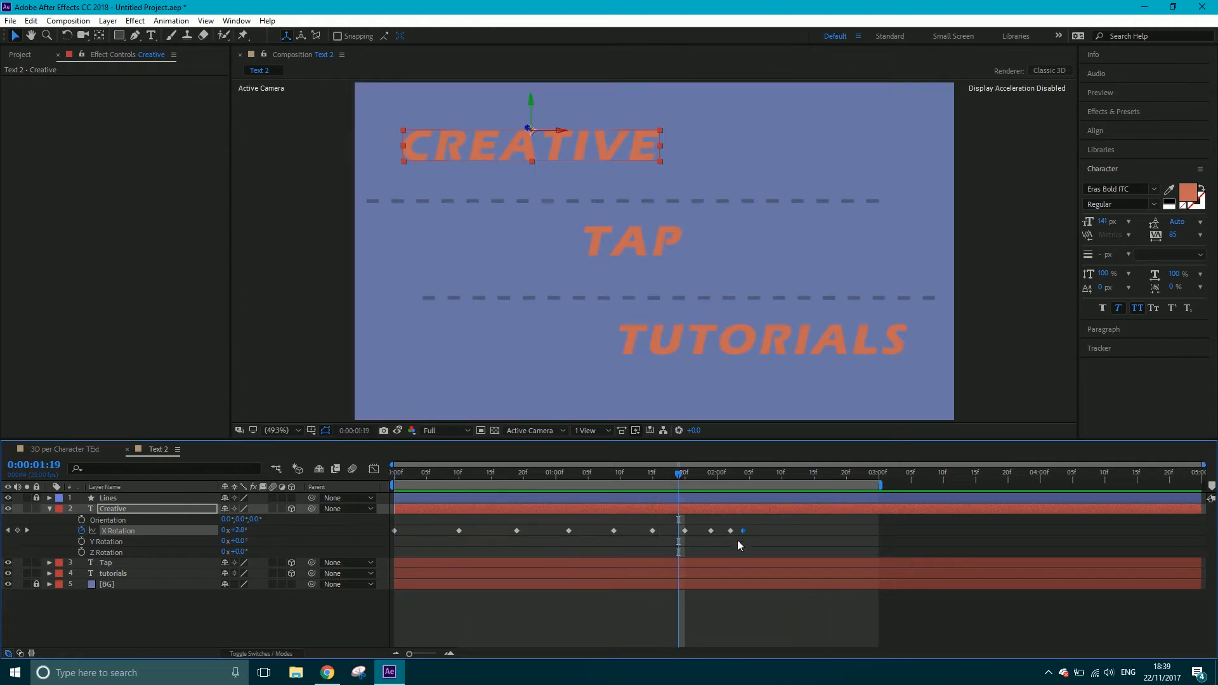
Apply Easy Ease to all of Creative's X Rotation keyframes and preview the swing
drag(751, 542, 375, 527)
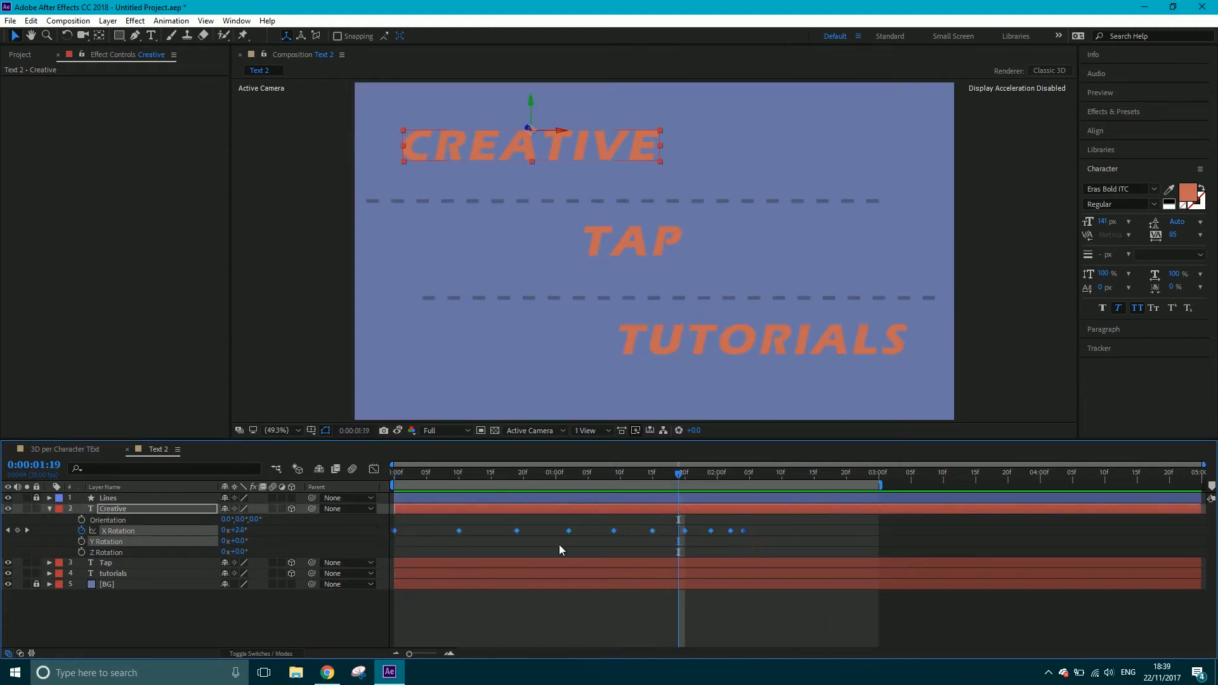
key(F9)
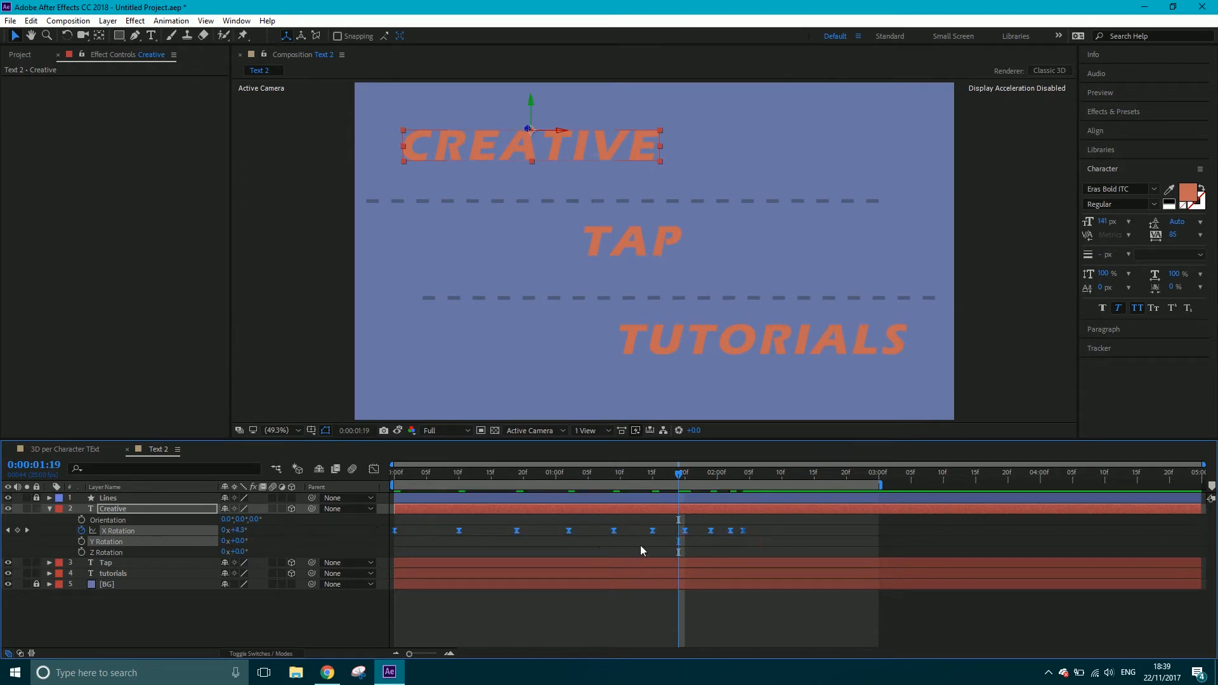
key(space)
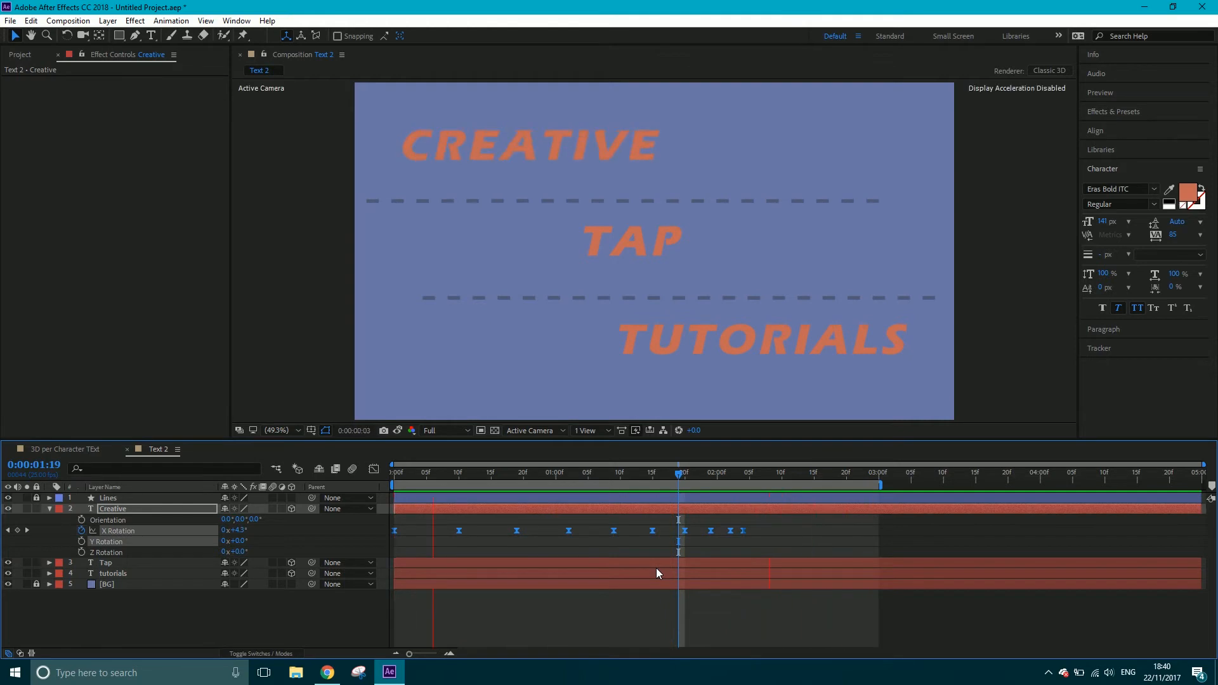
key(space)
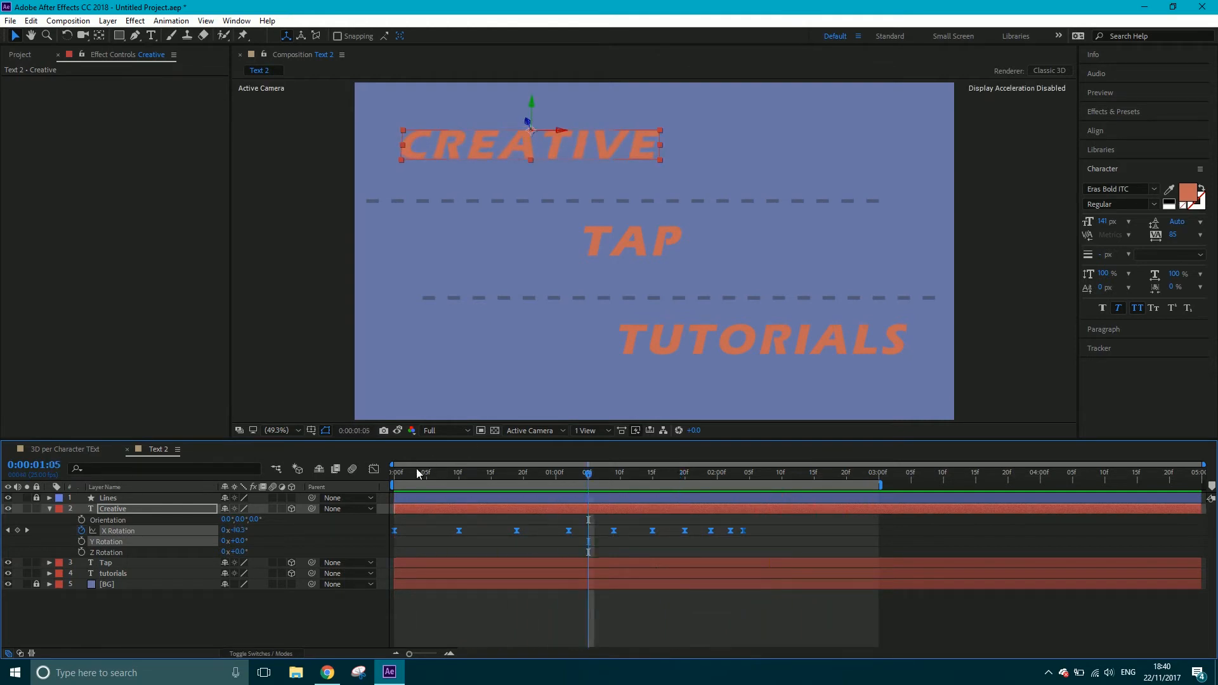
key(Home)
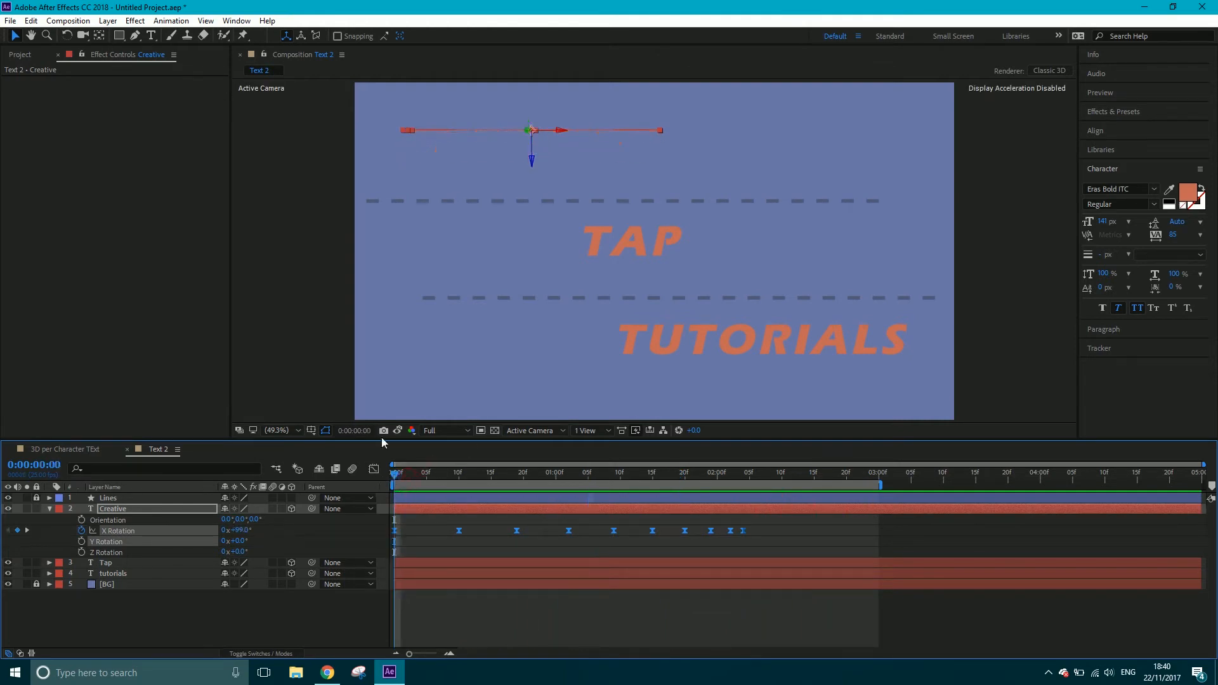
Keyframe Creative's Opacity at 0% at 0:00:00:00 and 100% at 0:00:00:01
click(253, 296)
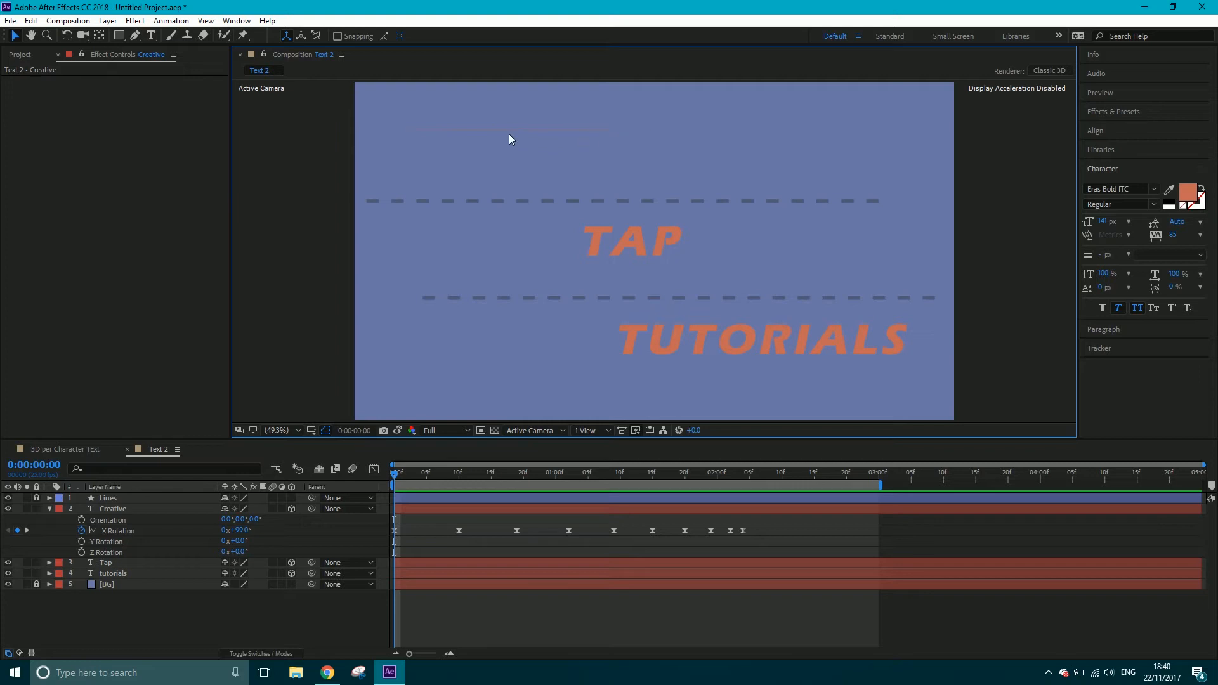
click(404, 509)
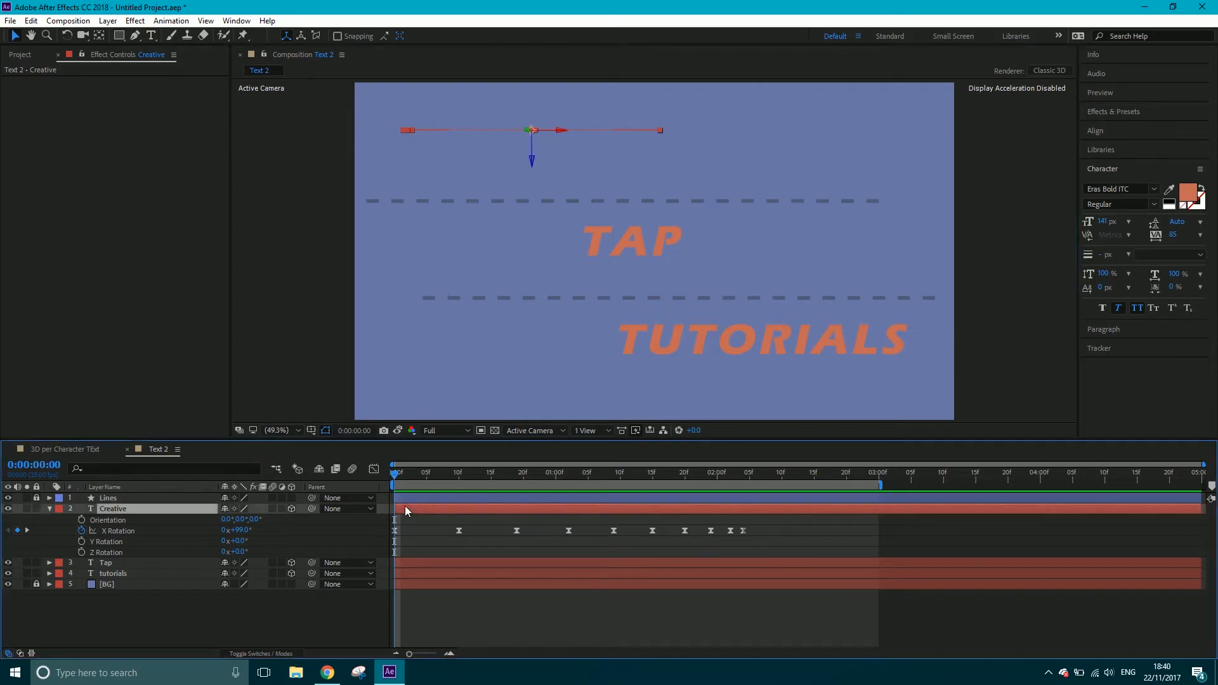
key(t)
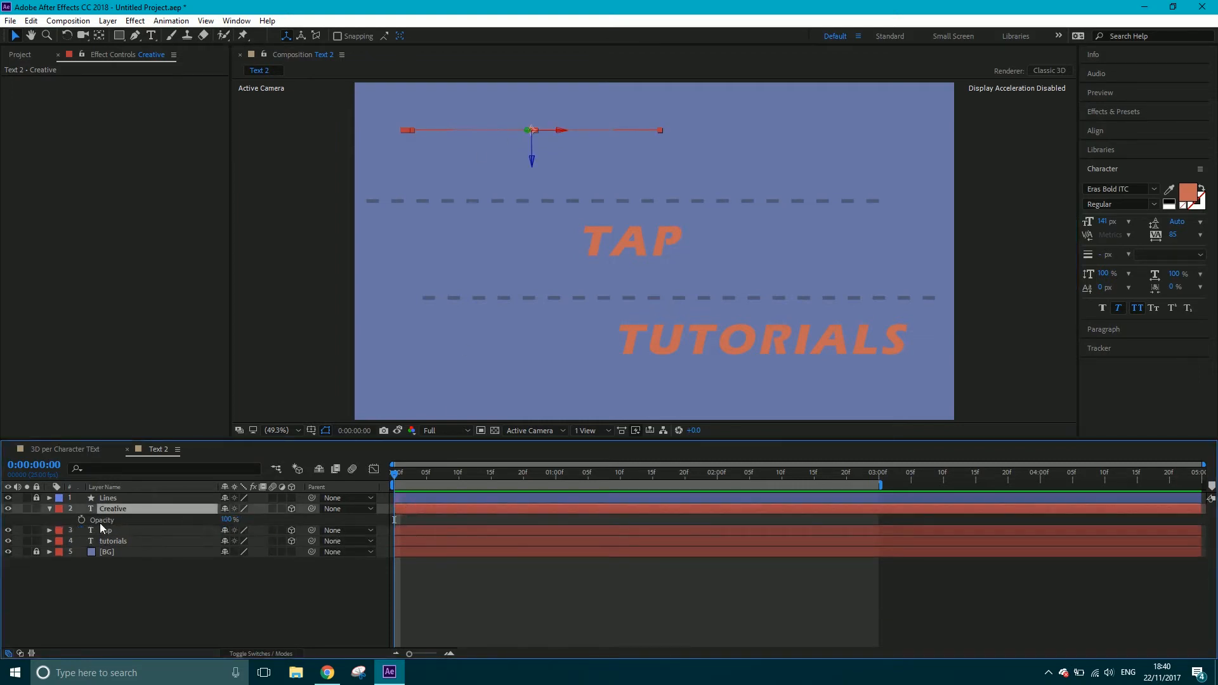
drag(229, 519, 159, 519)
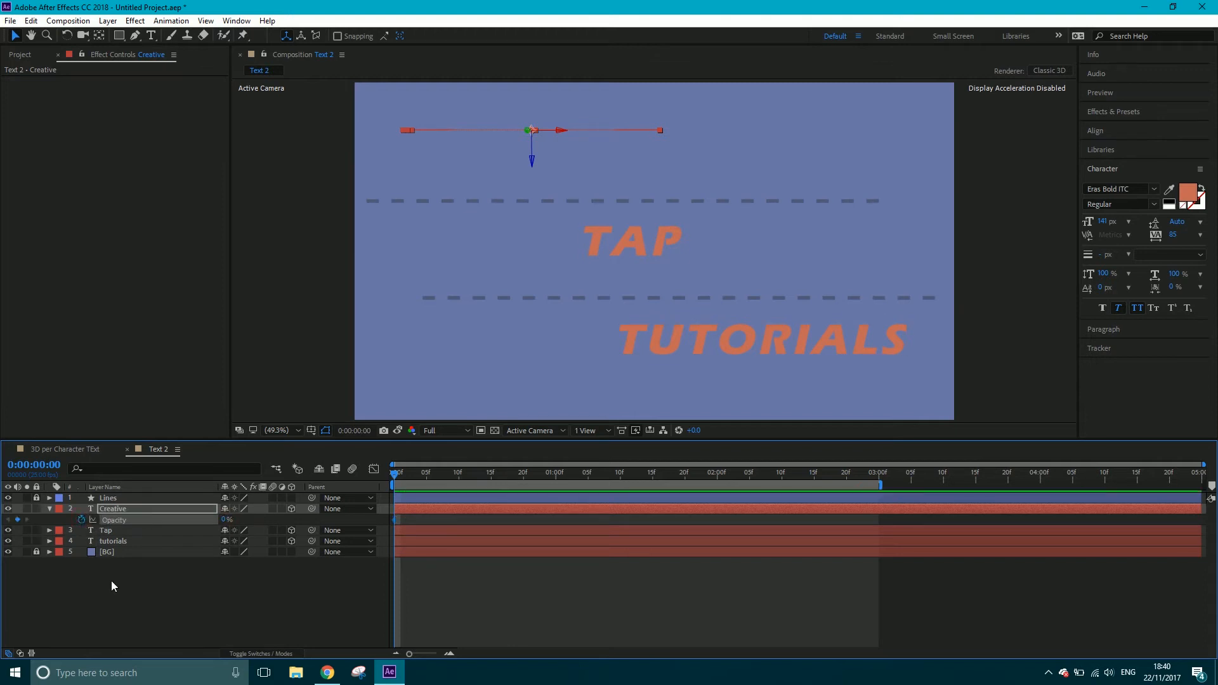
key(Page_Down)
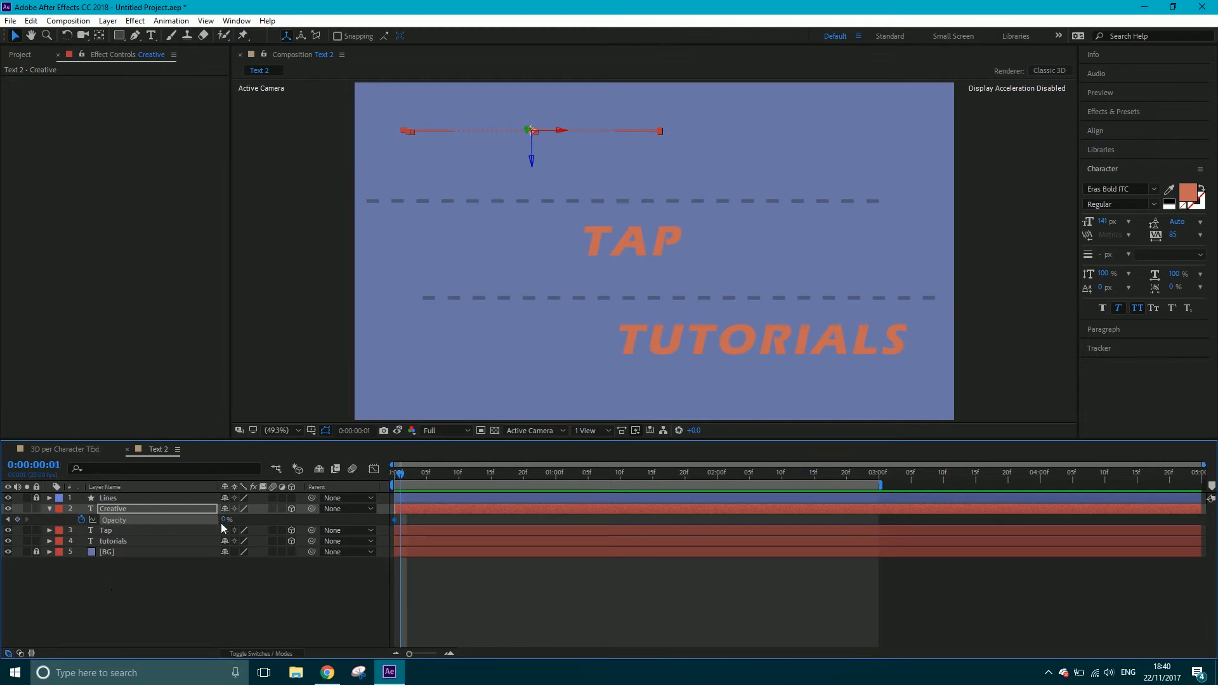
drag(222, 520, 343, 519)
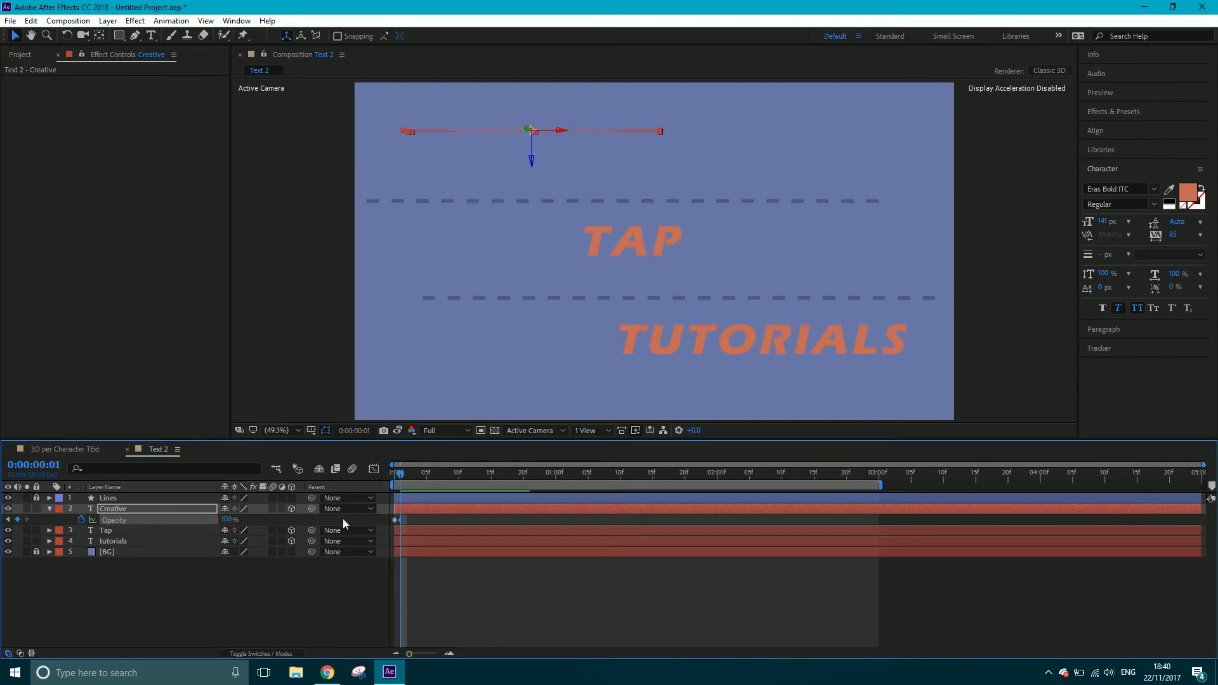
Turn on motion blur for the Creative layer and enable it for the composition, checking the blur at 0:00:00:14
click(420, 477)
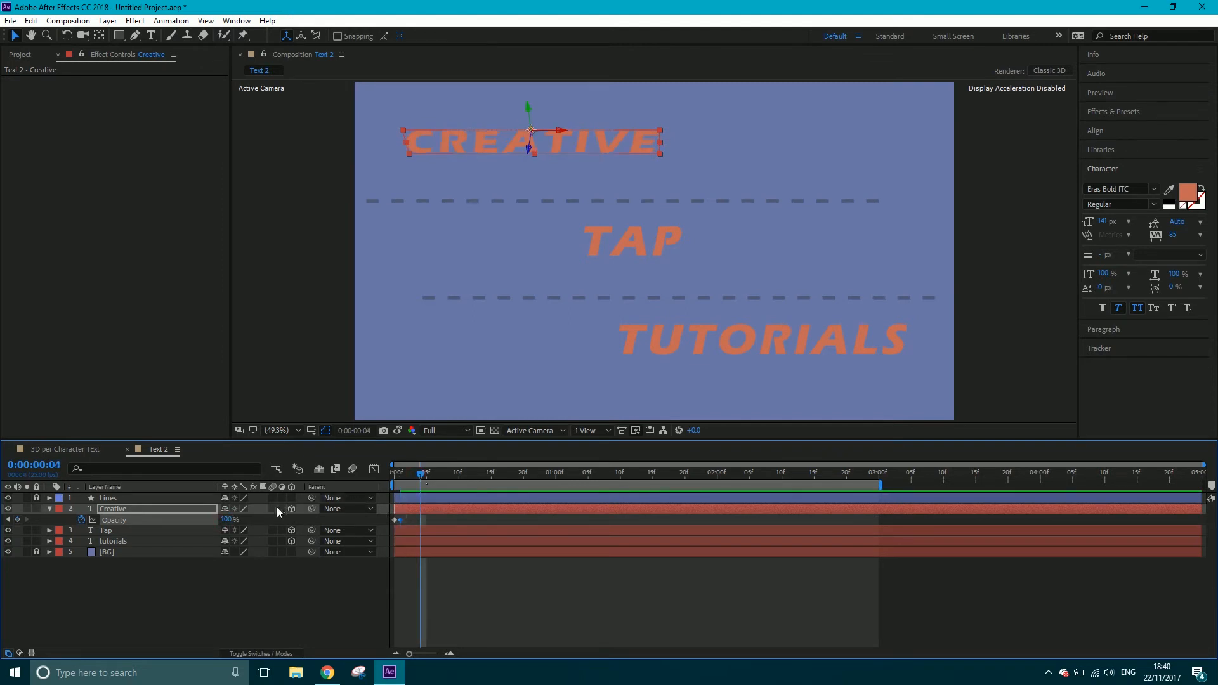
click(274, 509)
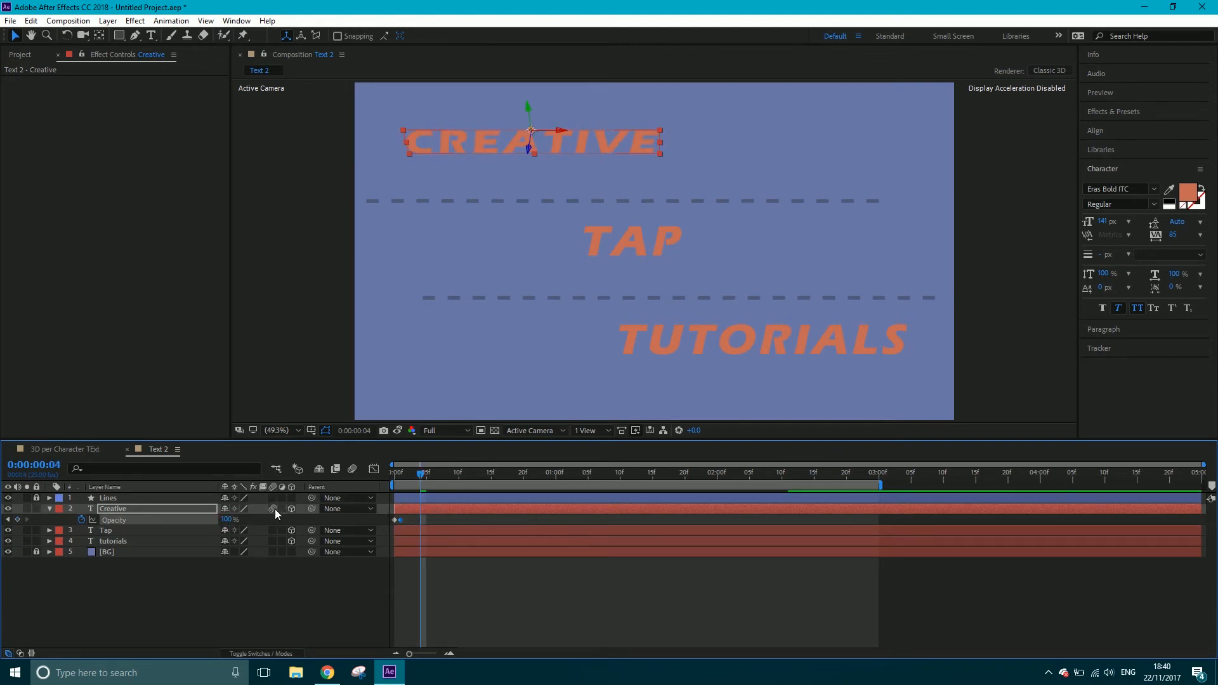
click(276, 650)
click(276, 651)
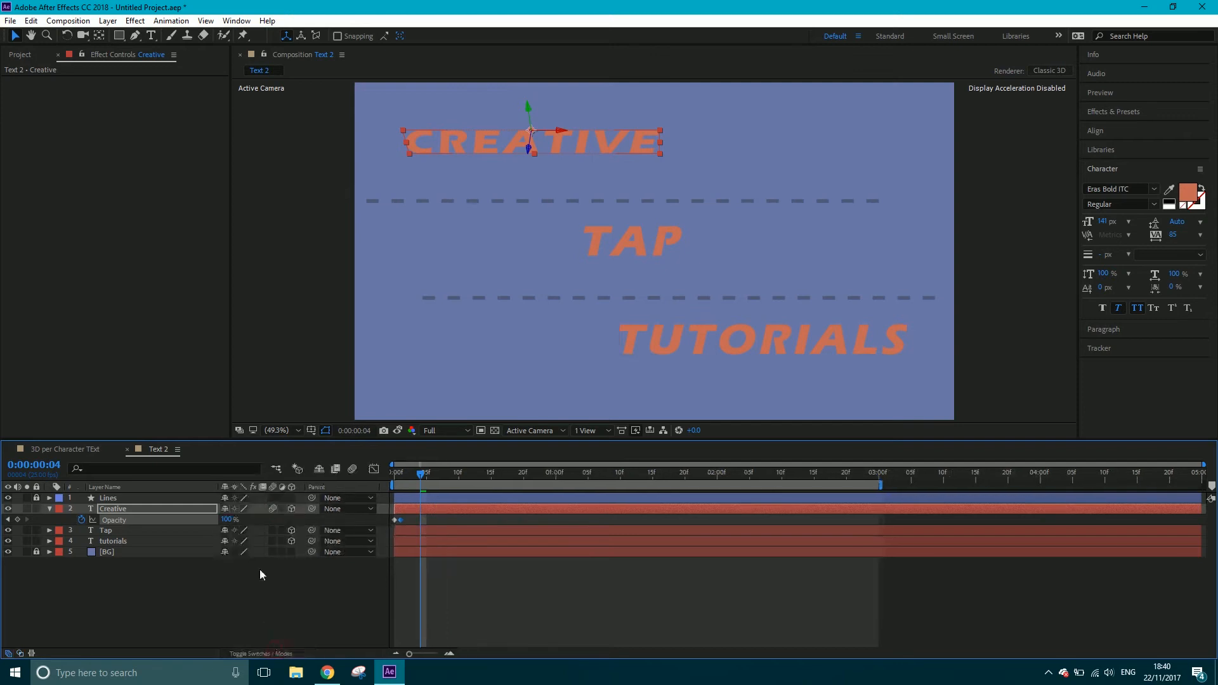
click(349, 471)
click(353, 470)
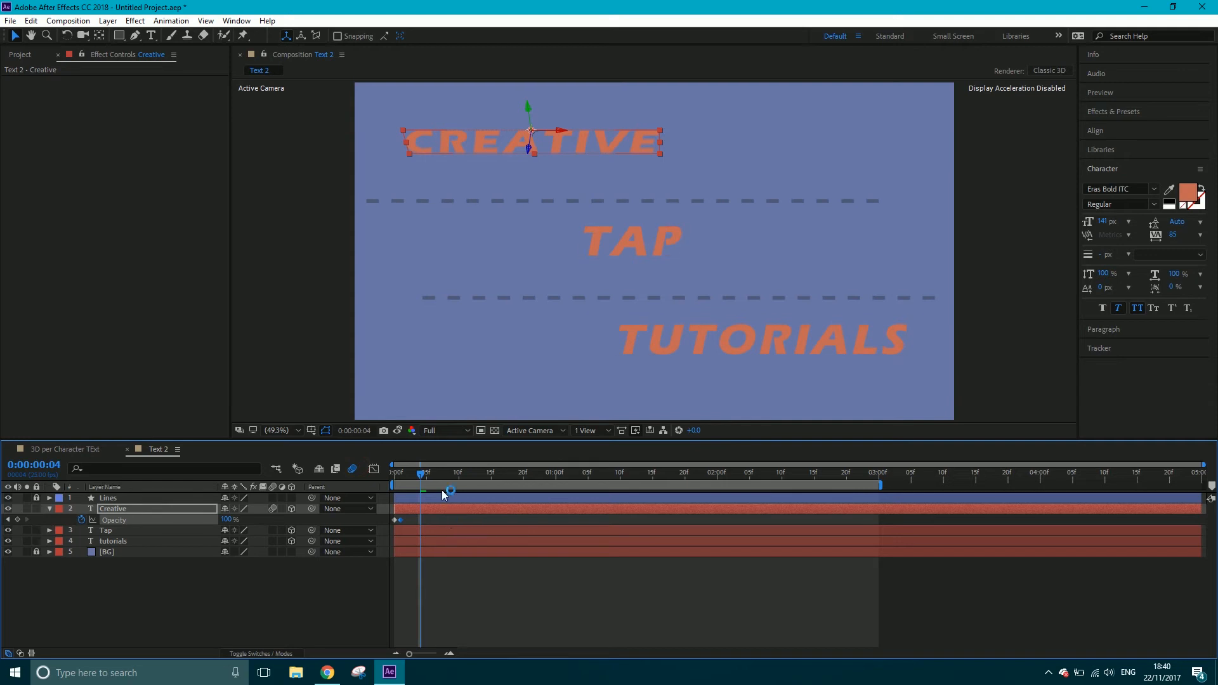
drag(424, 478, 486, 476)
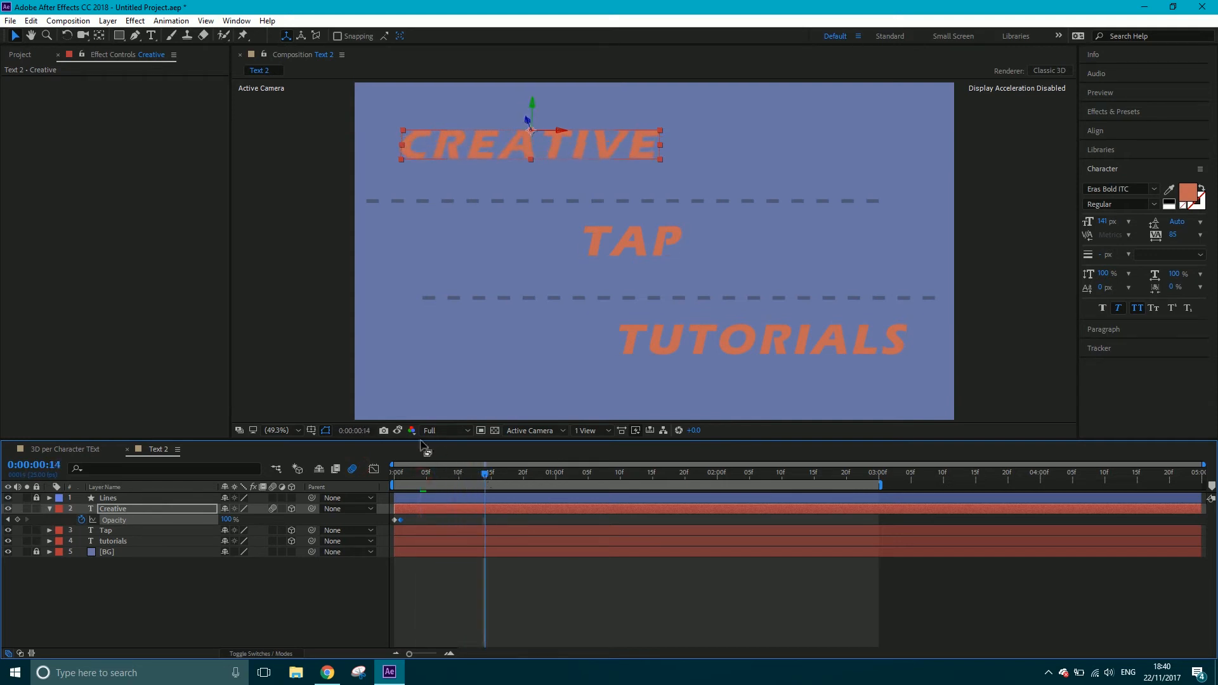
Copy all of Creative's X Rotation and Opacity keyframes onto the Tap layer at 0:00:00:00 and scrub through the result
key(u)
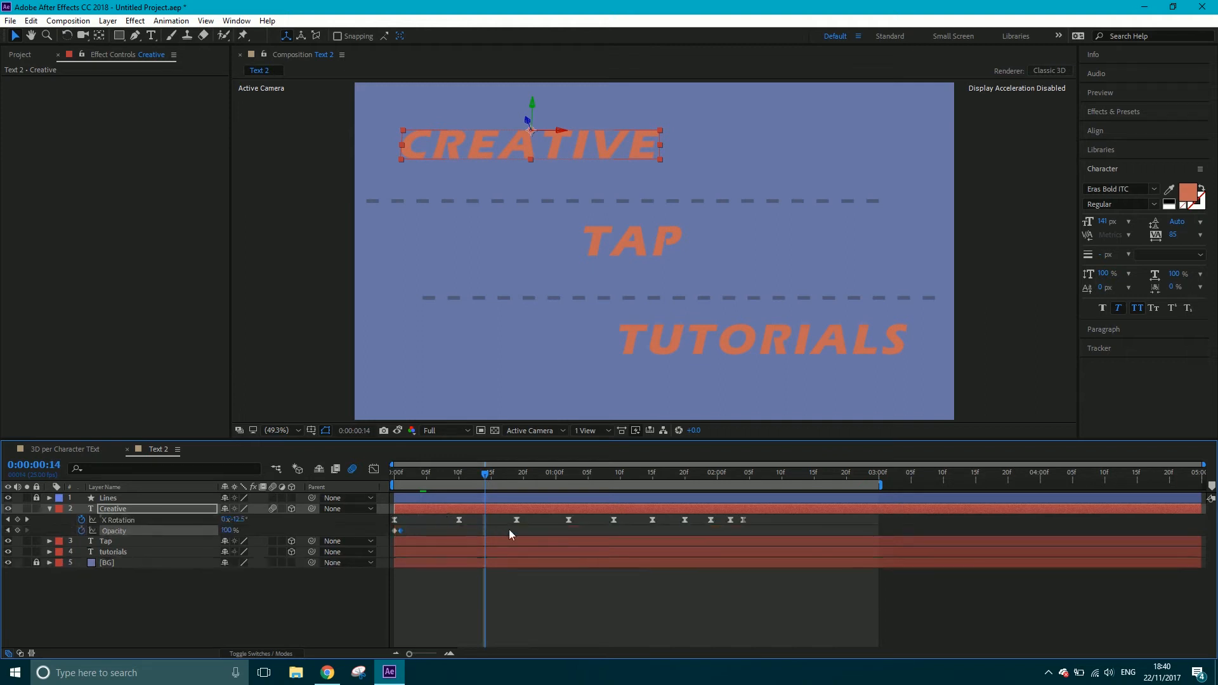
click(417, 541)
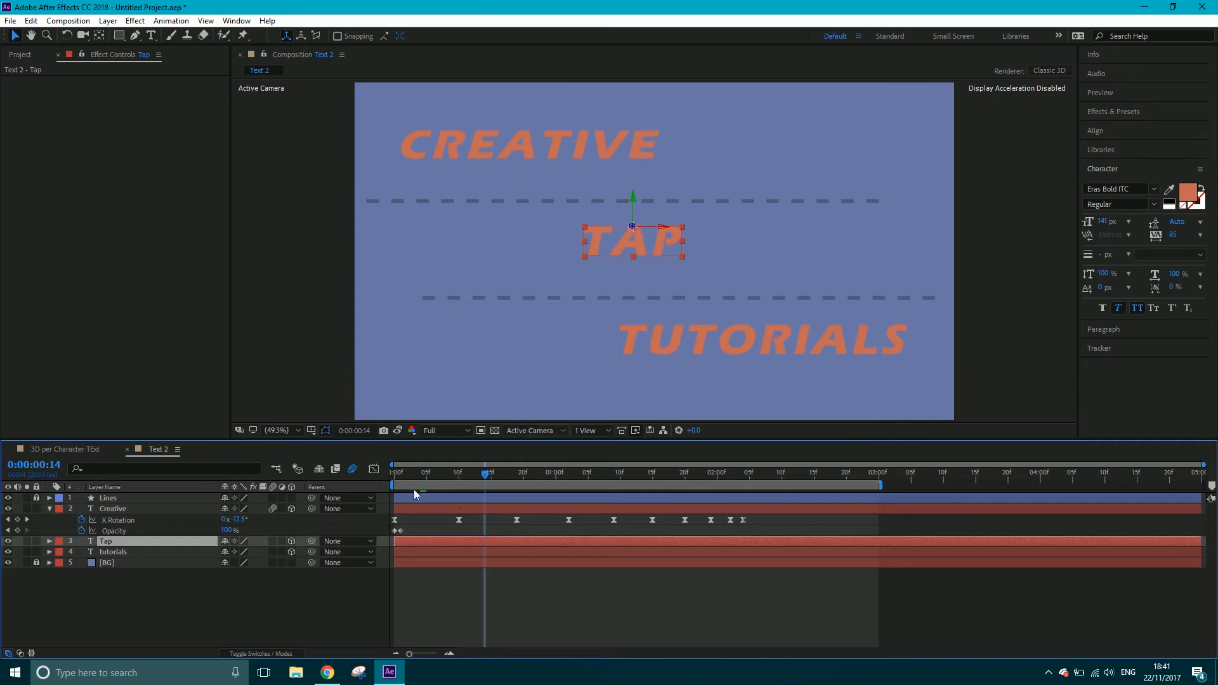
click(397, 474)
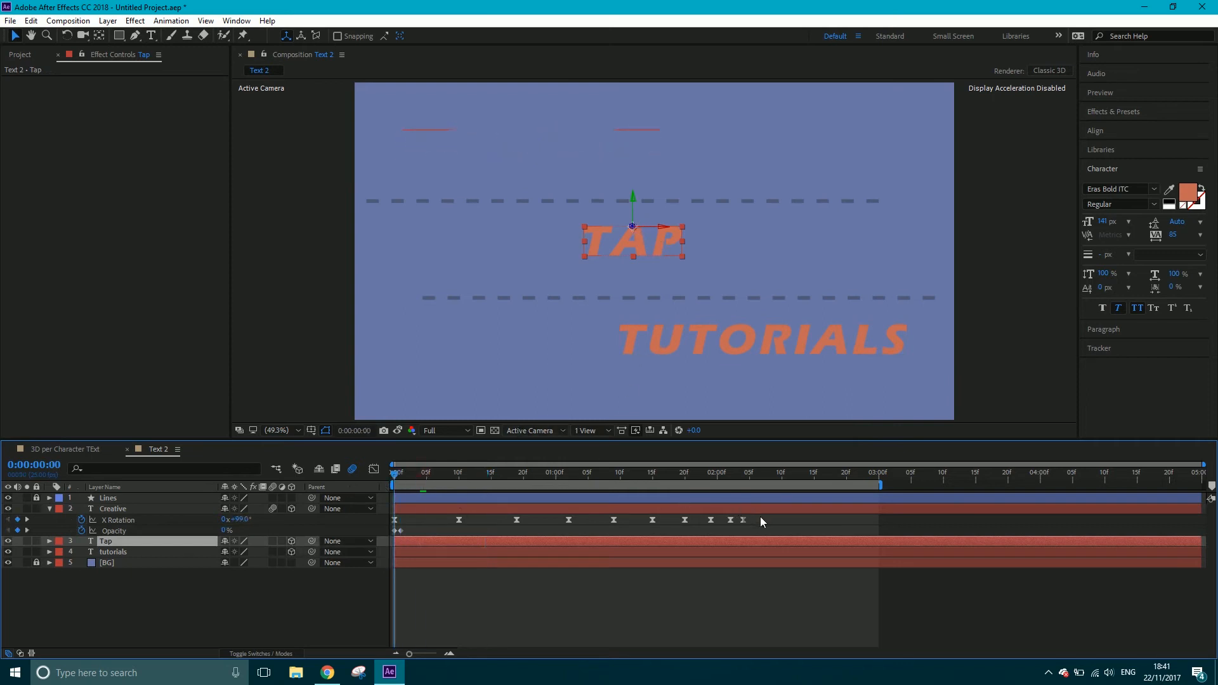
drag(760, 517, 406, 534)
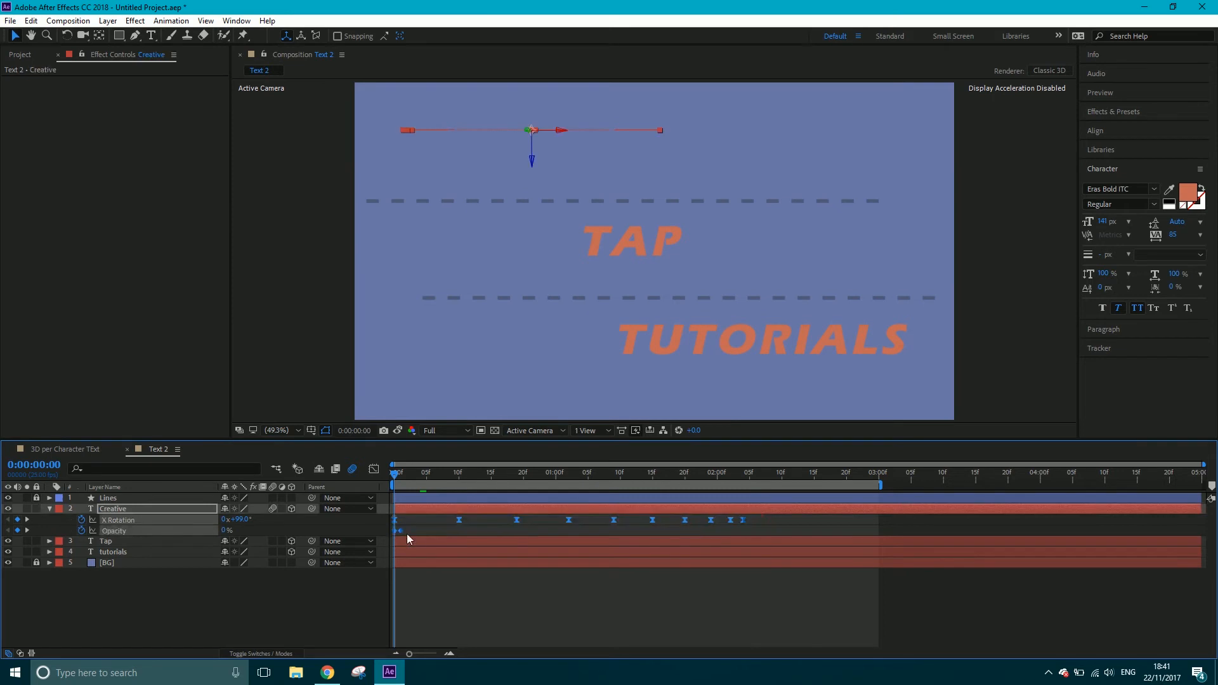
click(421, 541)
key(ctrl+v)
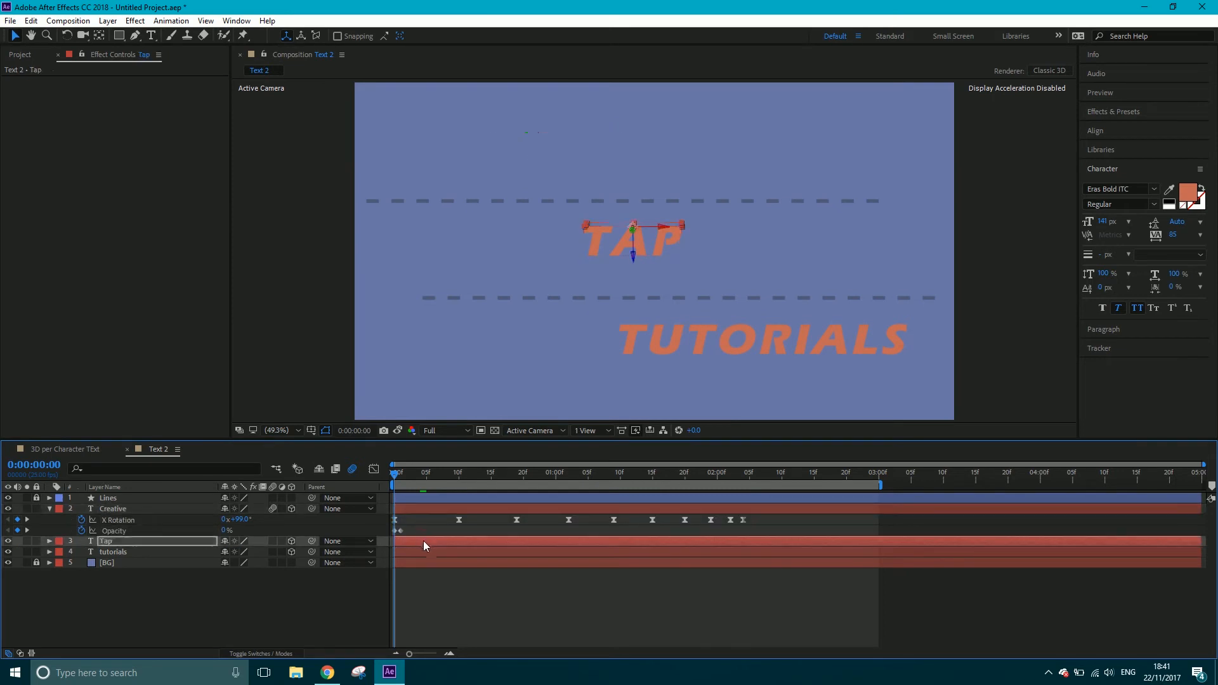
key(u)
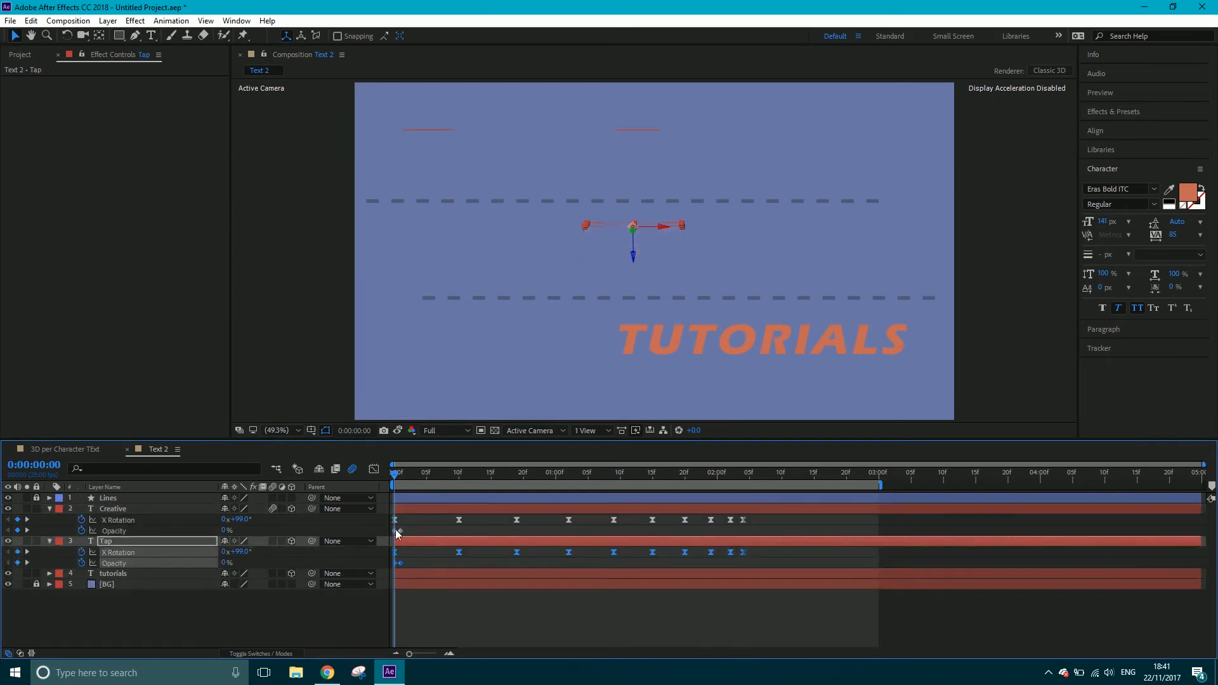
drag(396, 480, 551, 493)
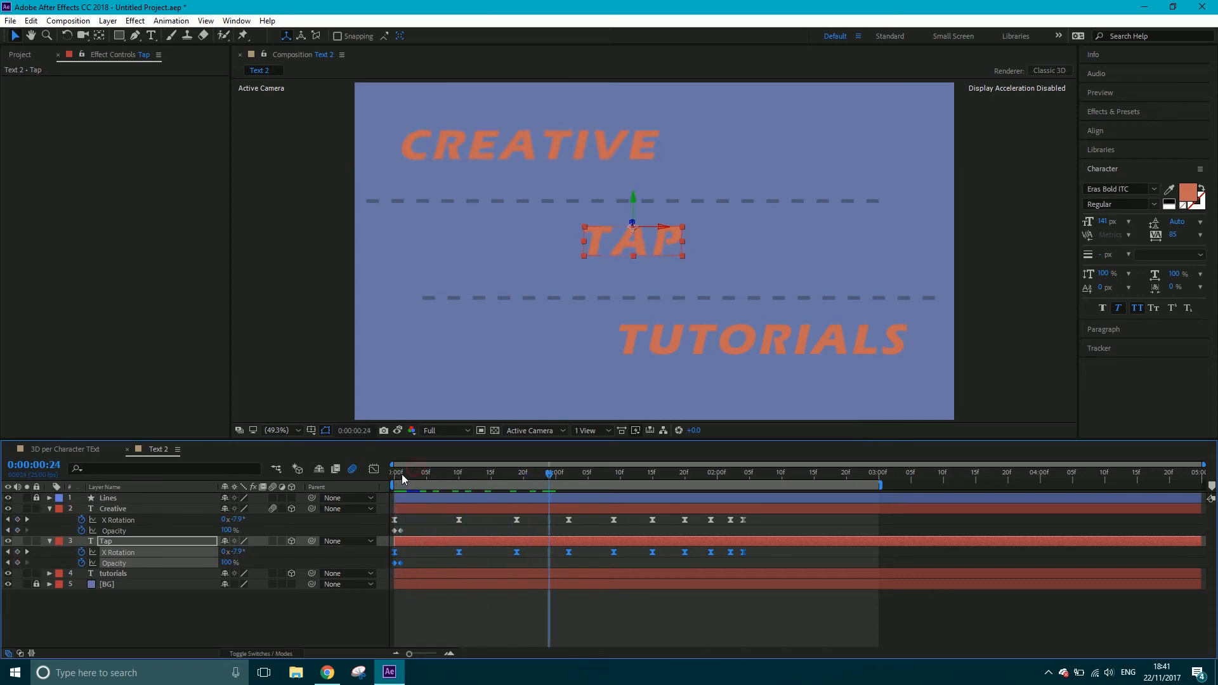
drag(401, 473, 389, 476)
Paste the copied X Rotation and Opacity keyframes onto the tutorials layer at 0:00:00:00 and preview all three words swinging
click(432, 577)
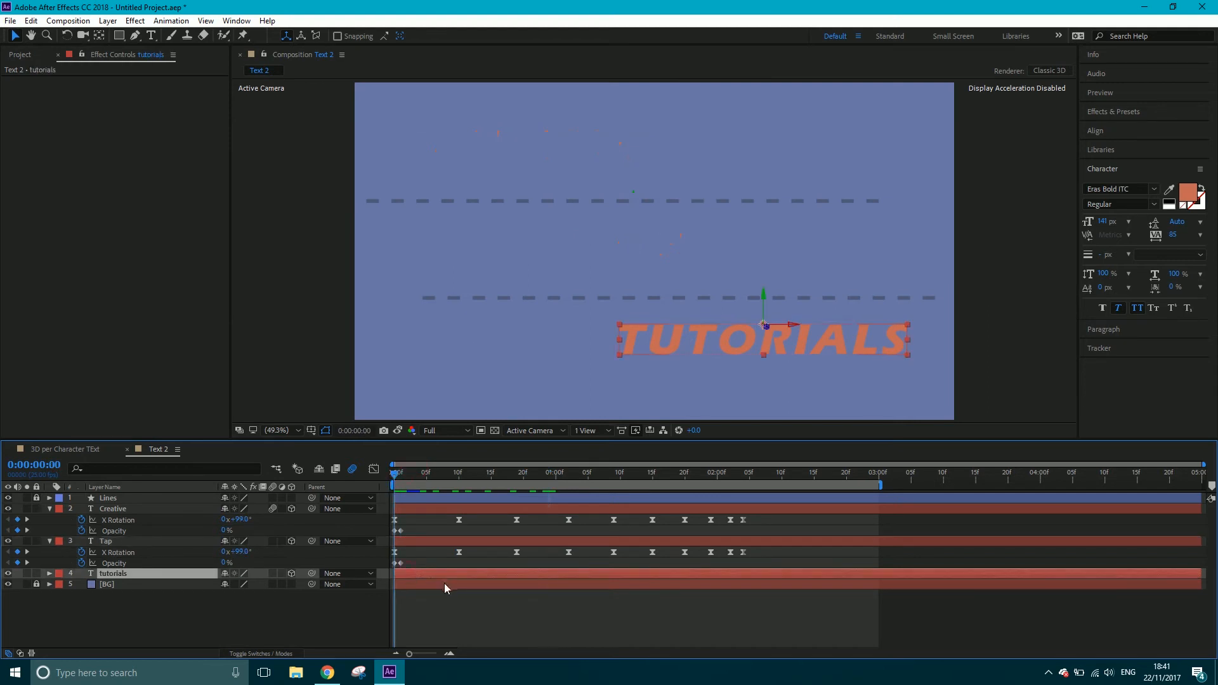
key(ctrl+v)
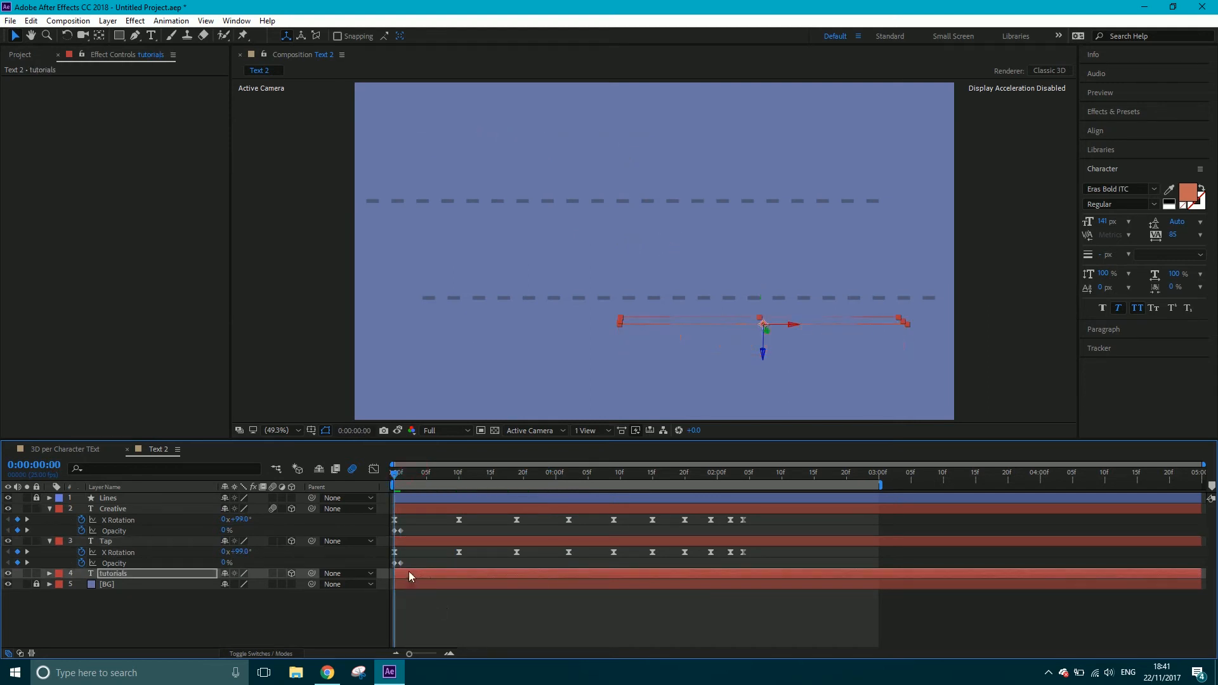
key(u)
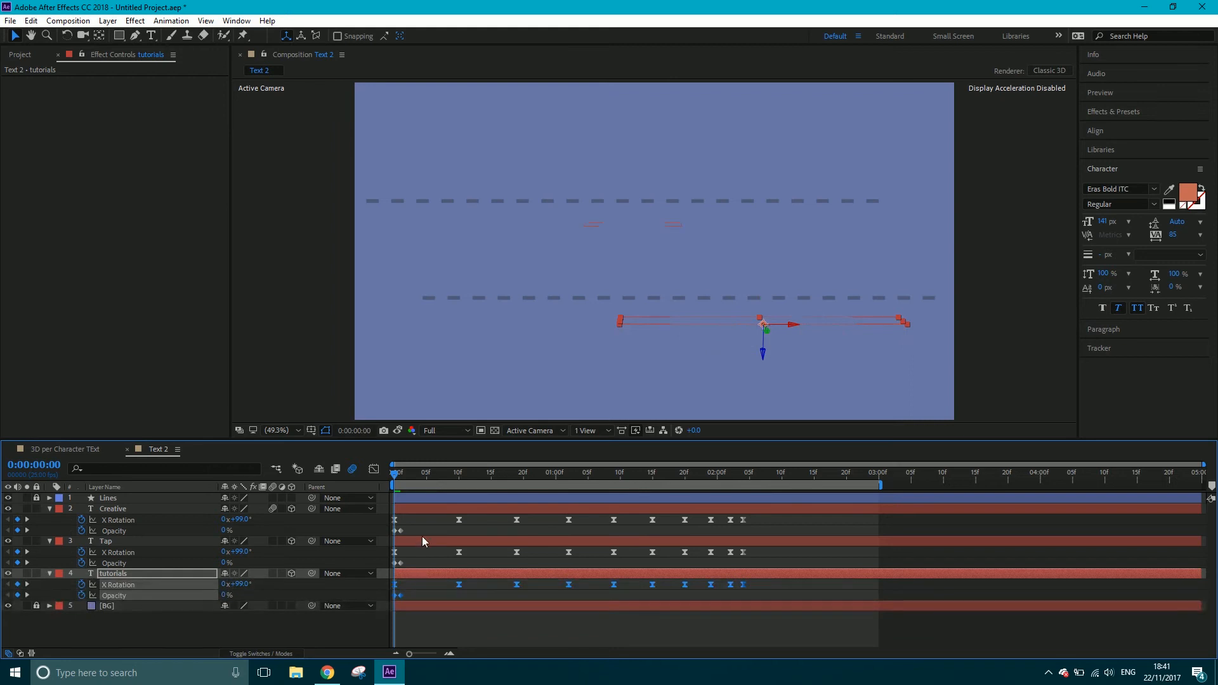
key(space)
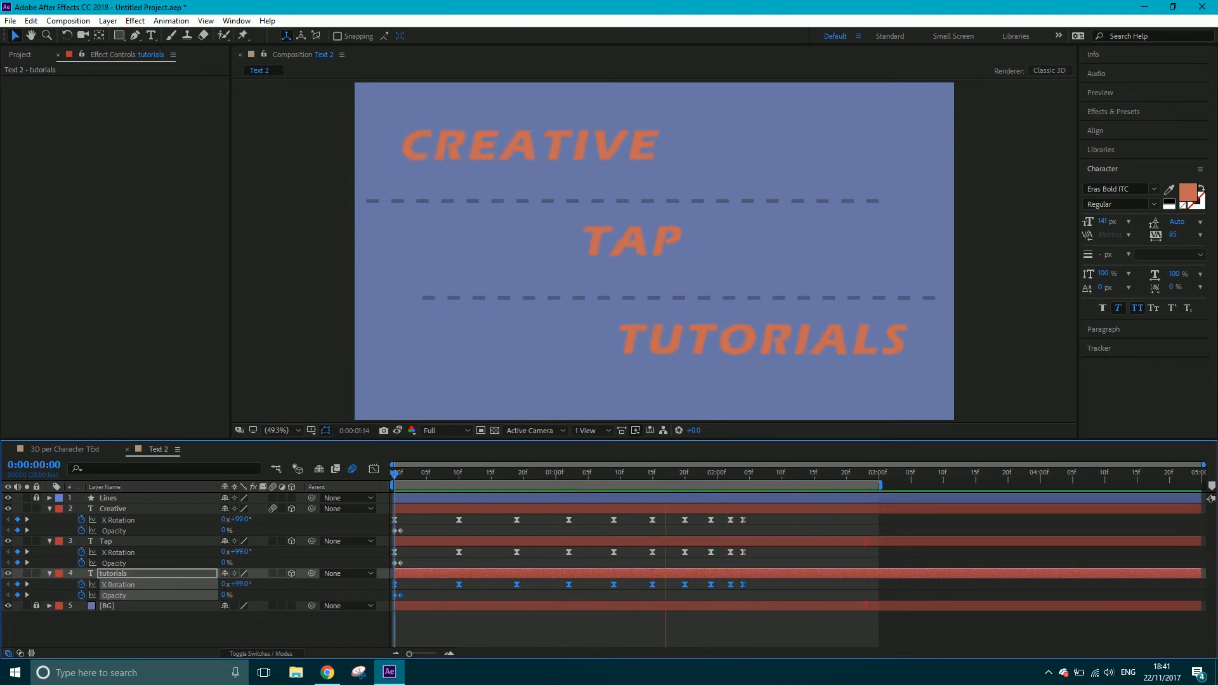
key(space)
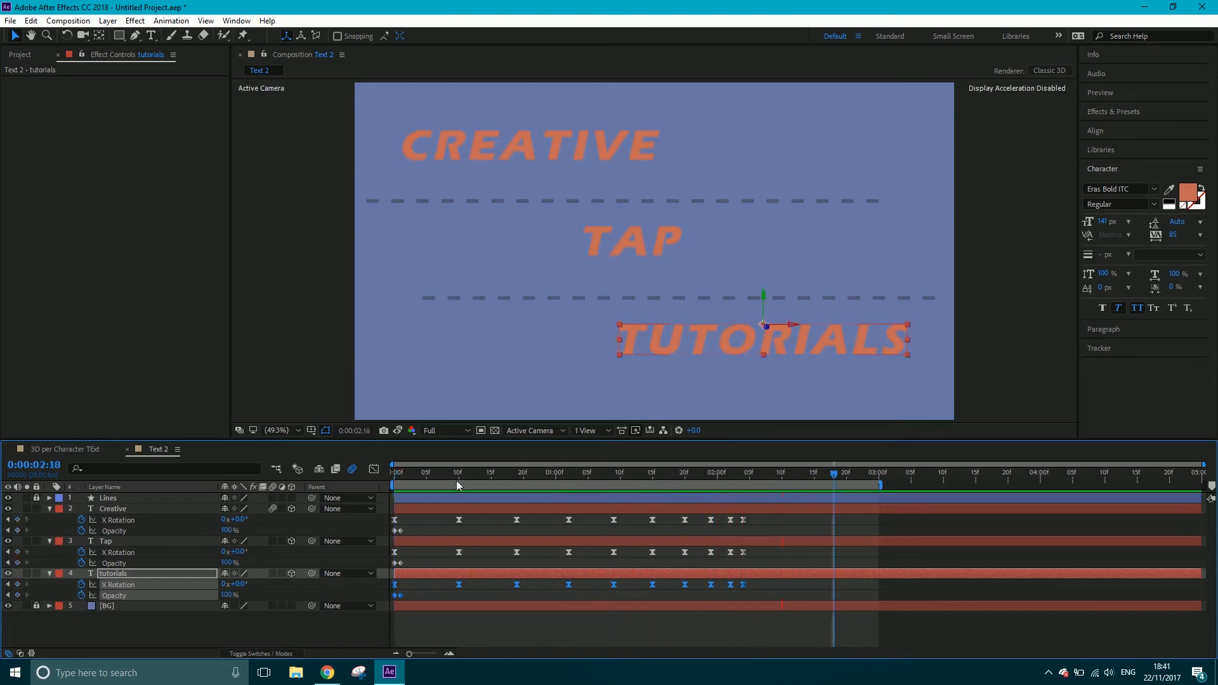
Stagger the layers so Tap starts at 0:00:00:10 and tutorials at 0:00:00:20, and preview from the start
click(458, 475)
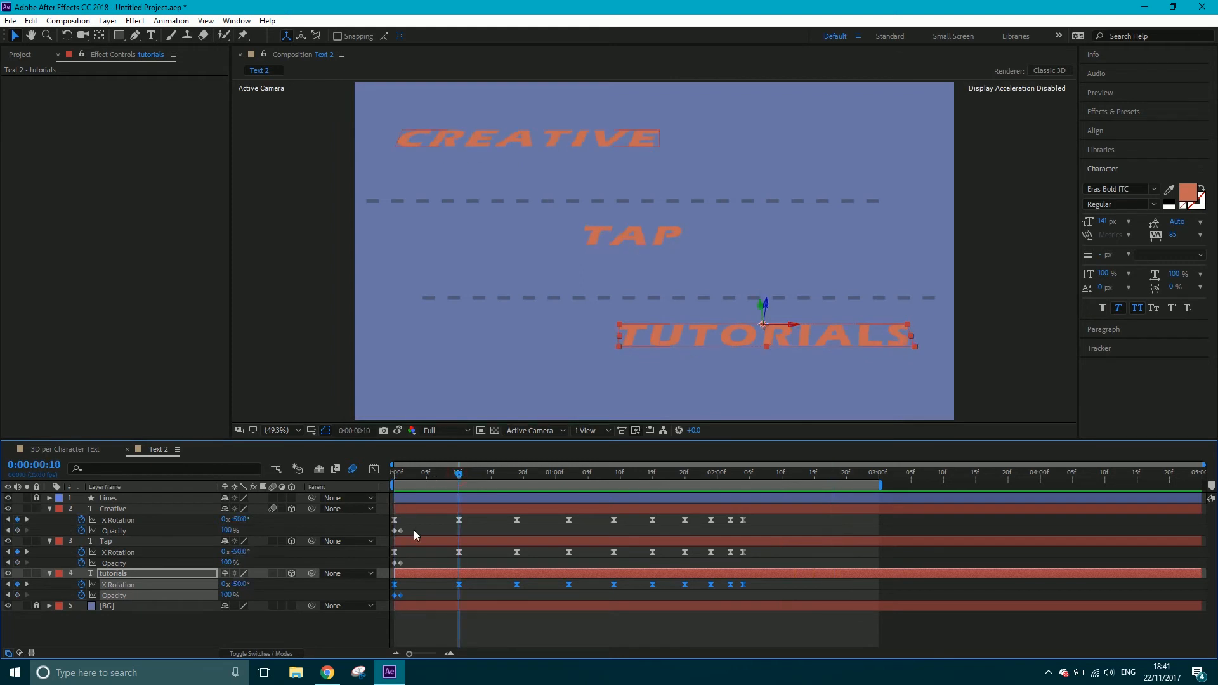
drag(413, 542, 527, 574)
click(524, 476)
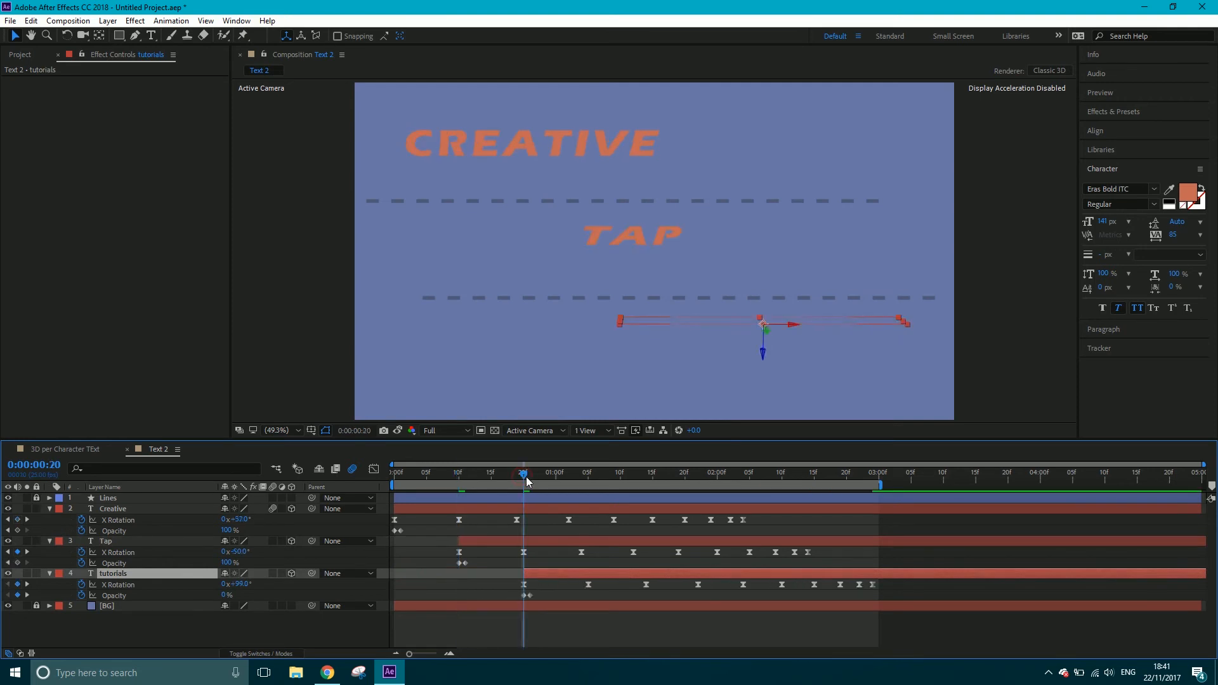
drag(524, 478, 324, 502)
key(space)
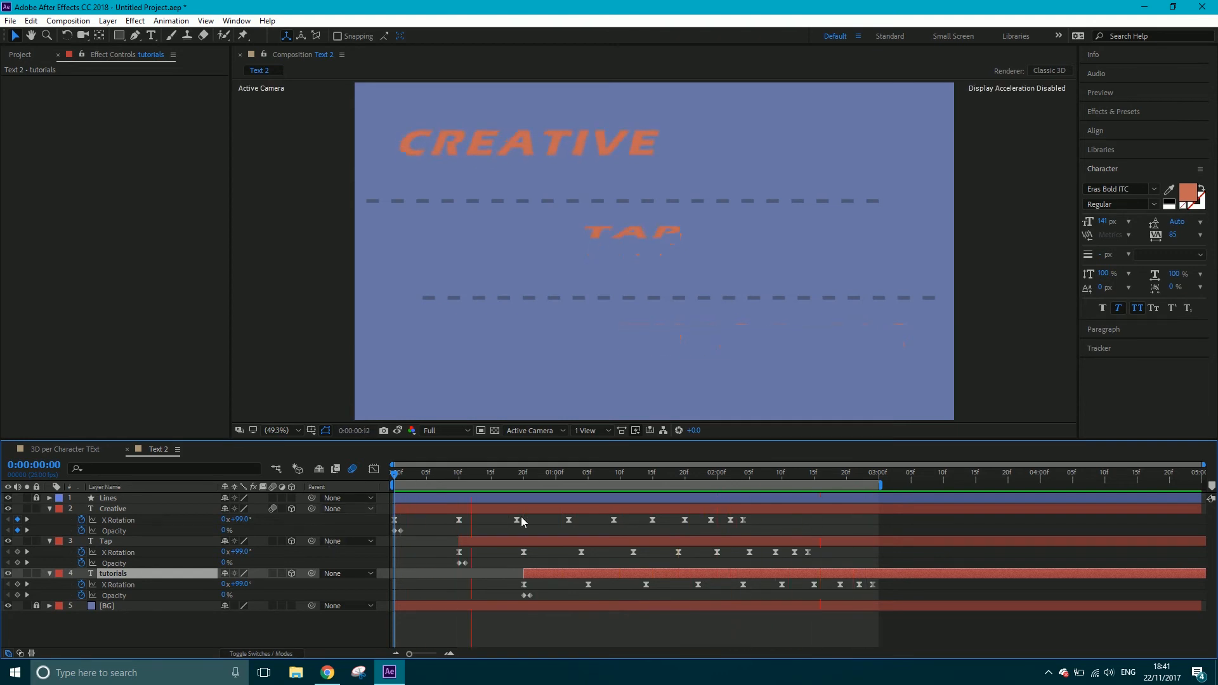
key(space)
Move the Tap and tutorials layers back so both start at 0:00:00:00
drag(433, 477, 367, 484)
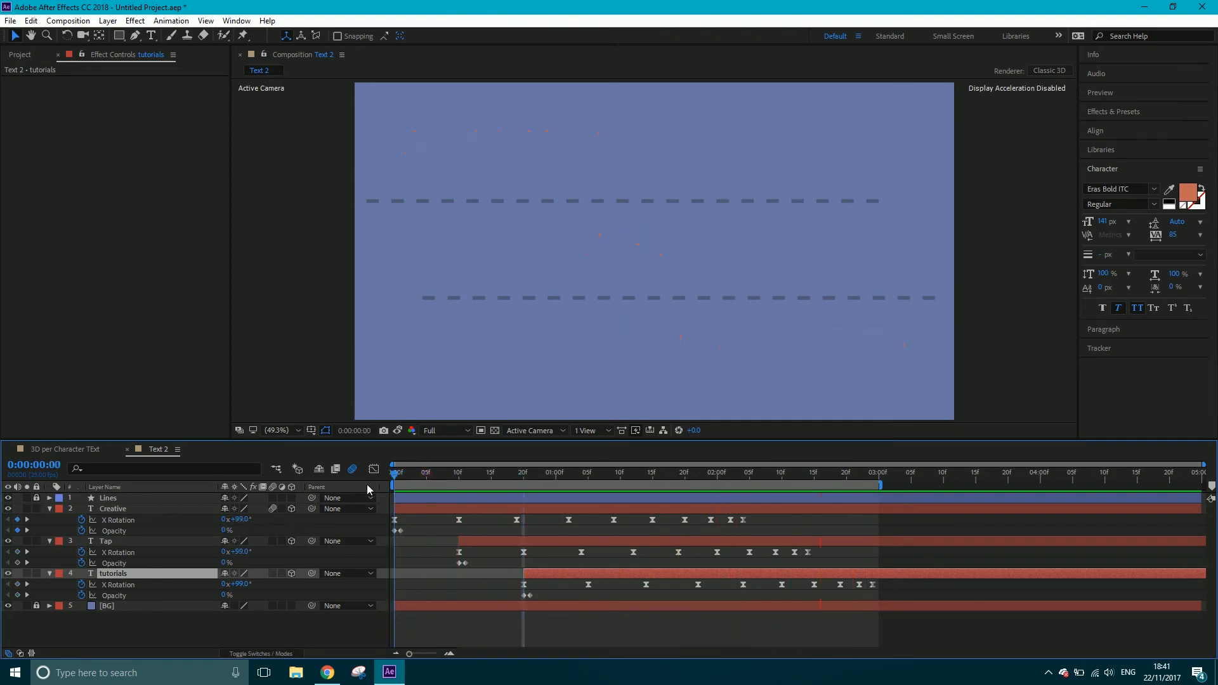
click(465, 539)
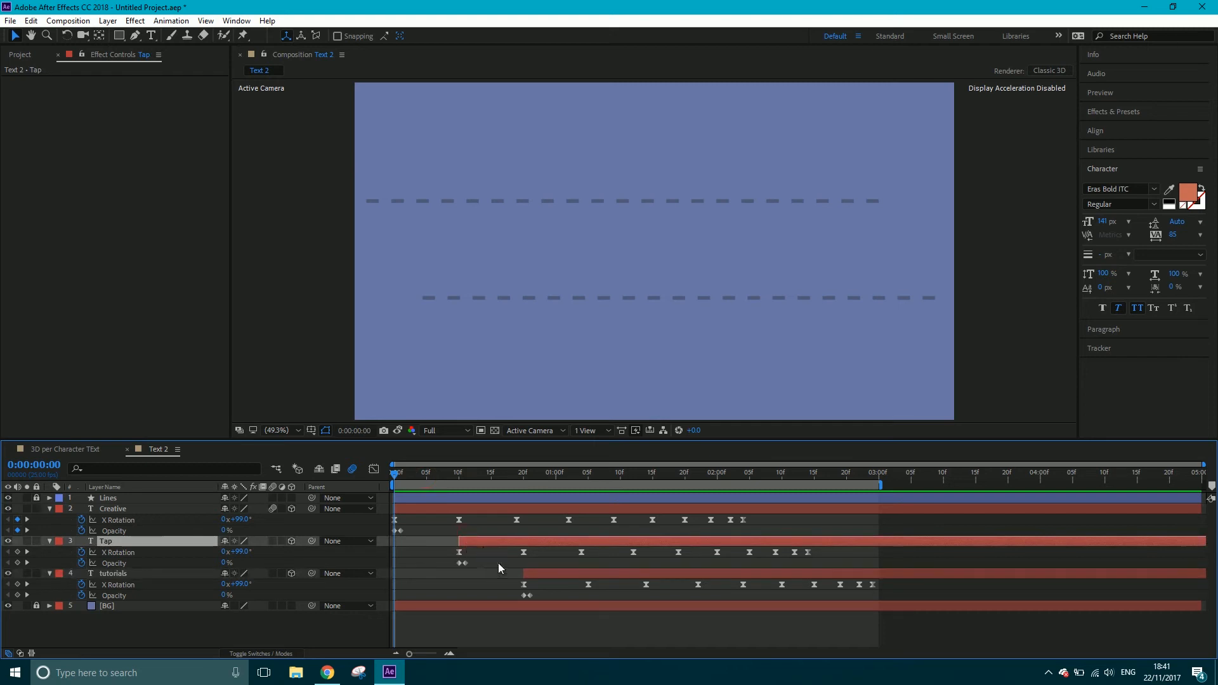
key([)
click(543, 573)
key([)
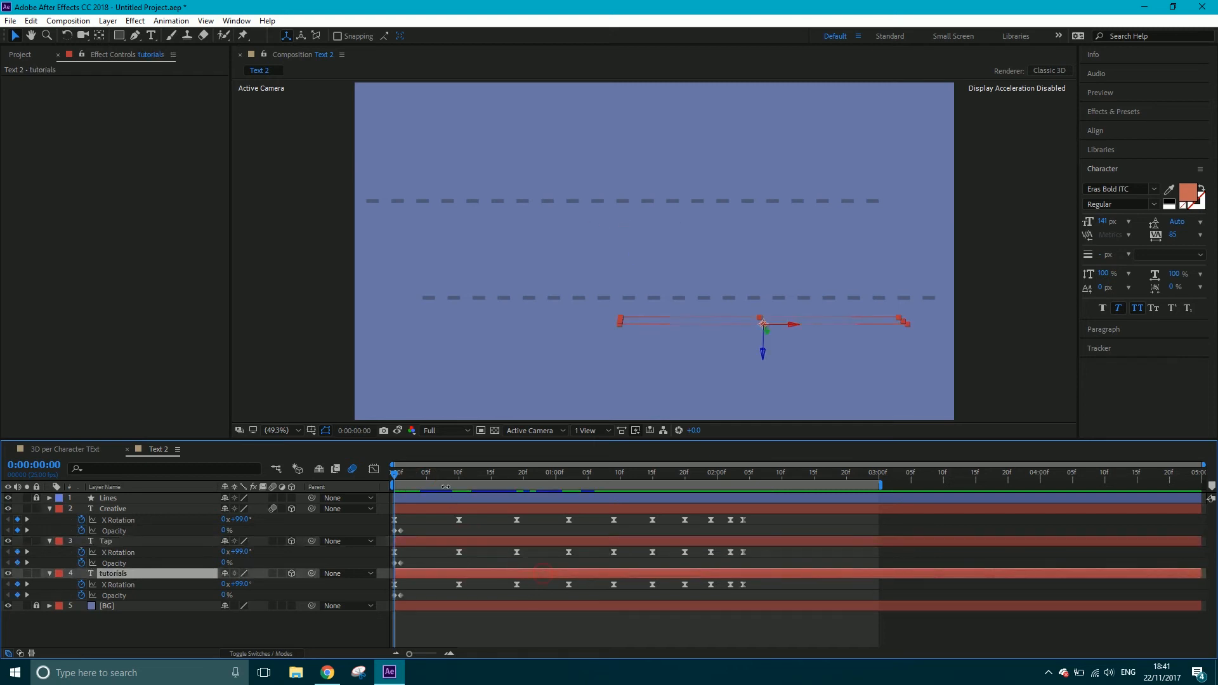
Trim the ends of the Creative, Tap and tutorials layers to 0:00:00:10
drag(434, 474, 459, 476)
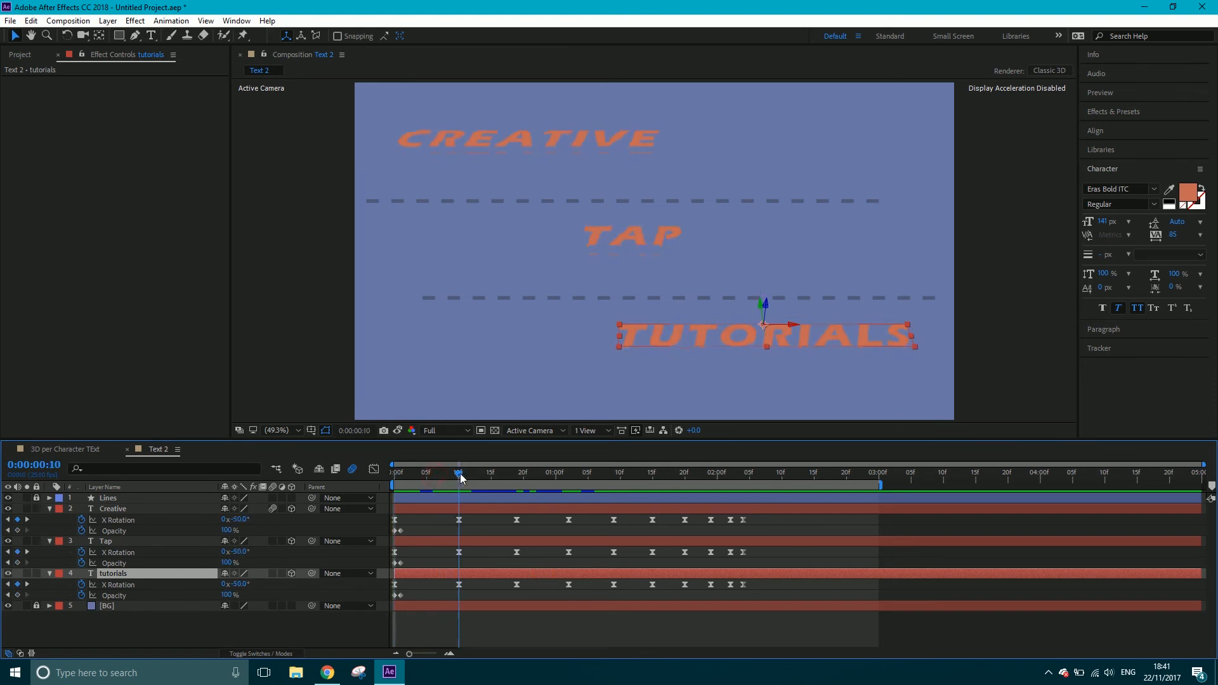
shift+click(473, 509)
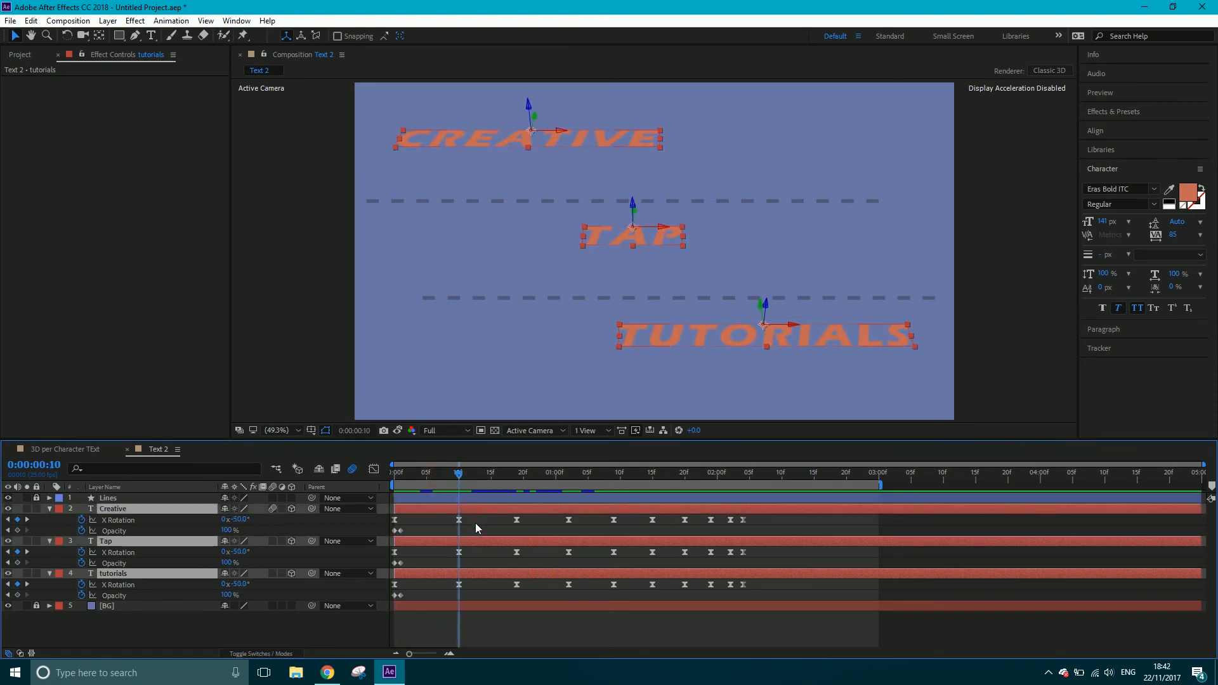
key(alt+bracketright)
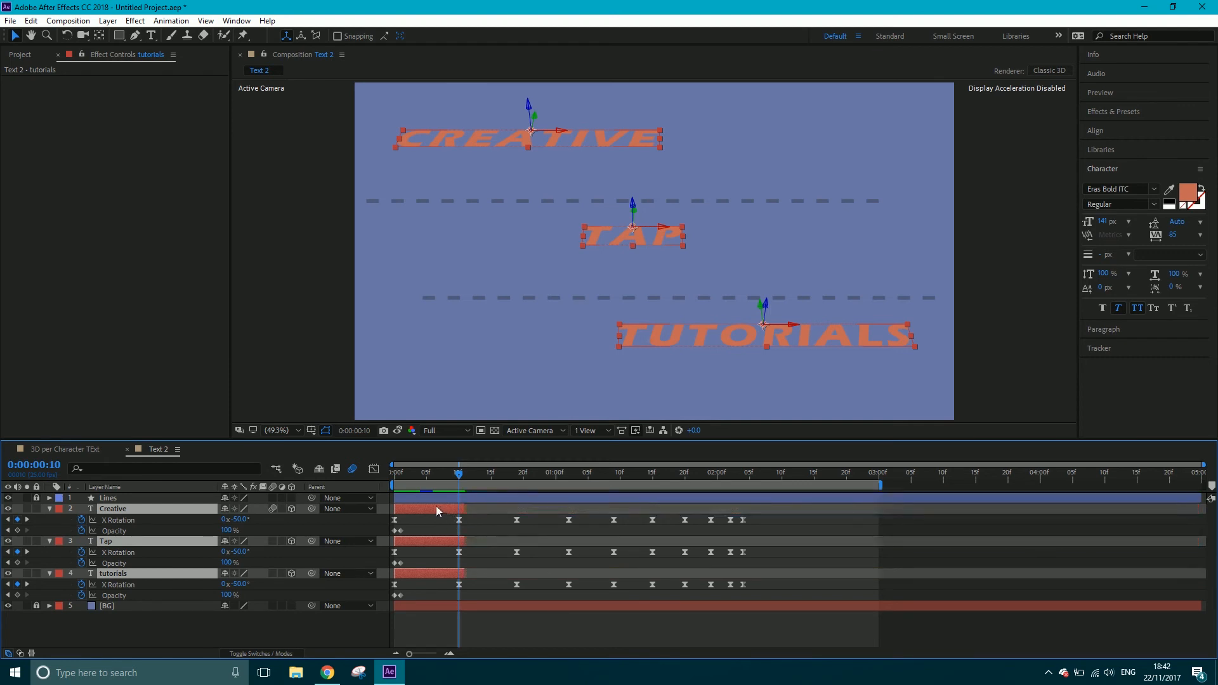
Sequence the Creative, Tap and tutorials layers one after another and extend all three ends together, with Creative ending at about 0:00:04:00
click(159, 500)
click(150, 508)
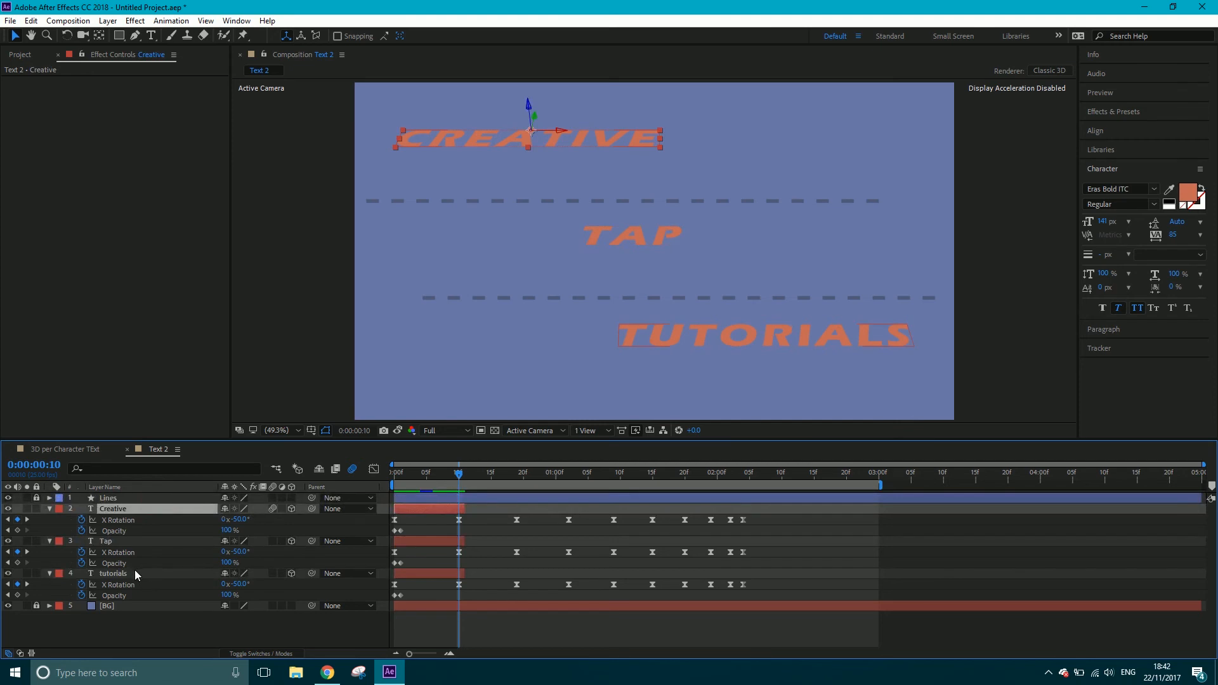
shift+click(134, 572)
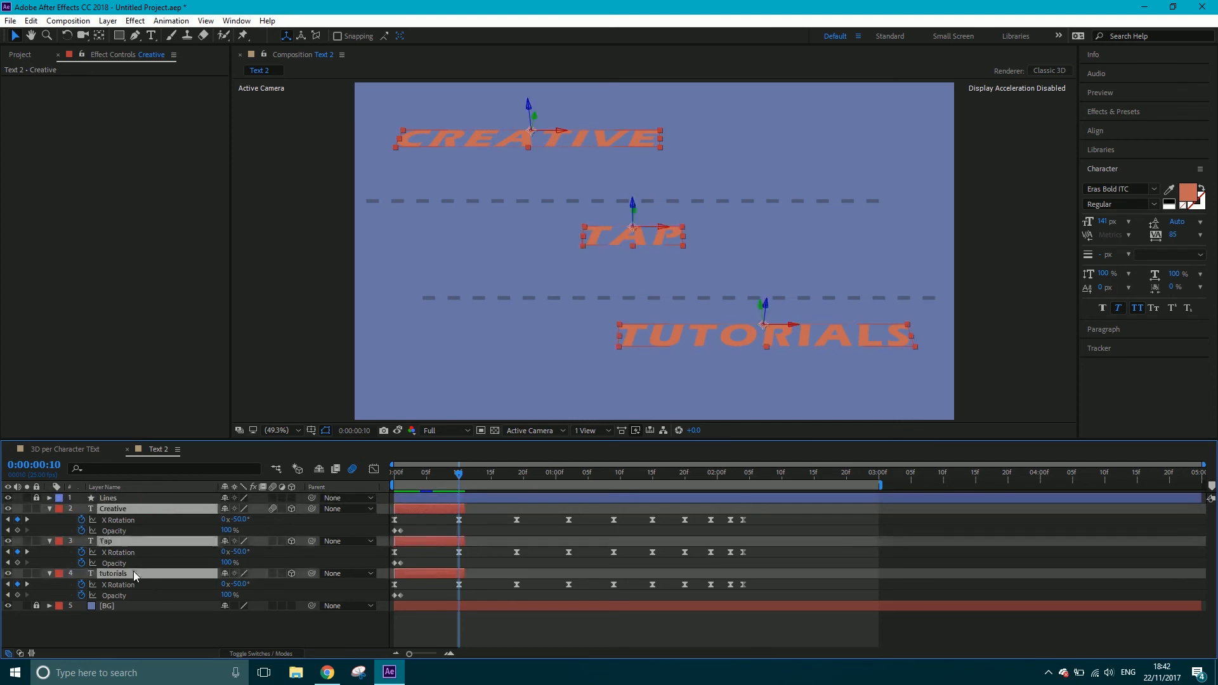
right_click(135, 506)
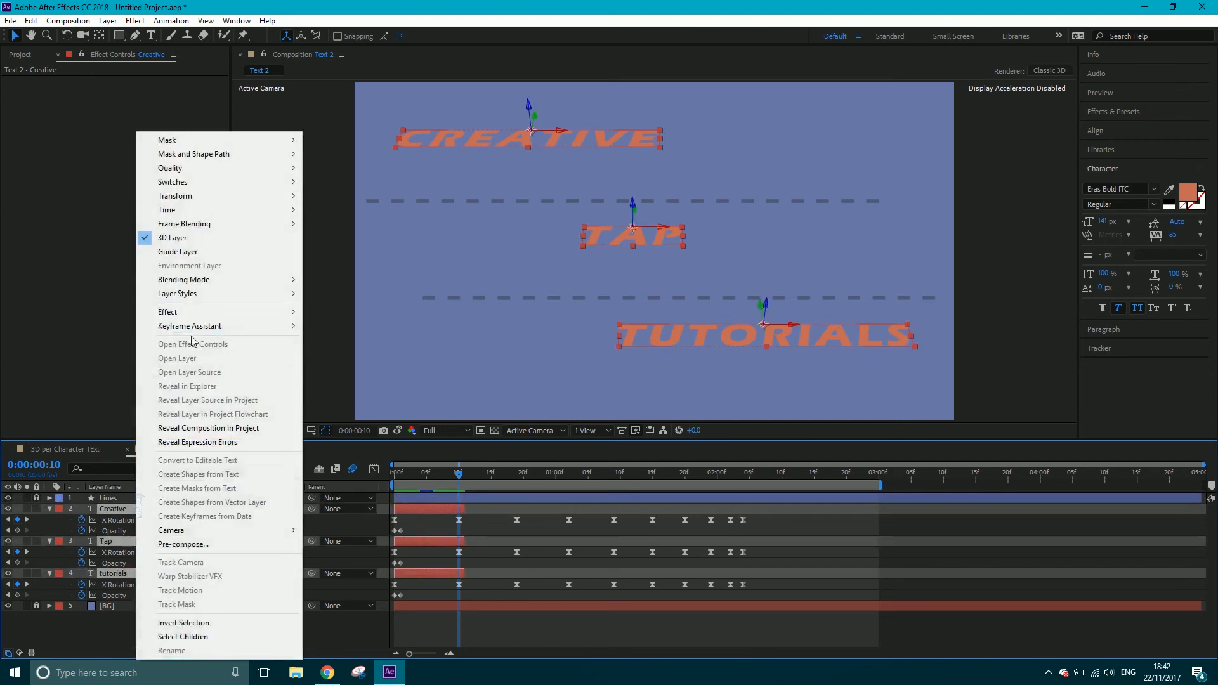
mouse_move(289, 328)
click(353, 438)
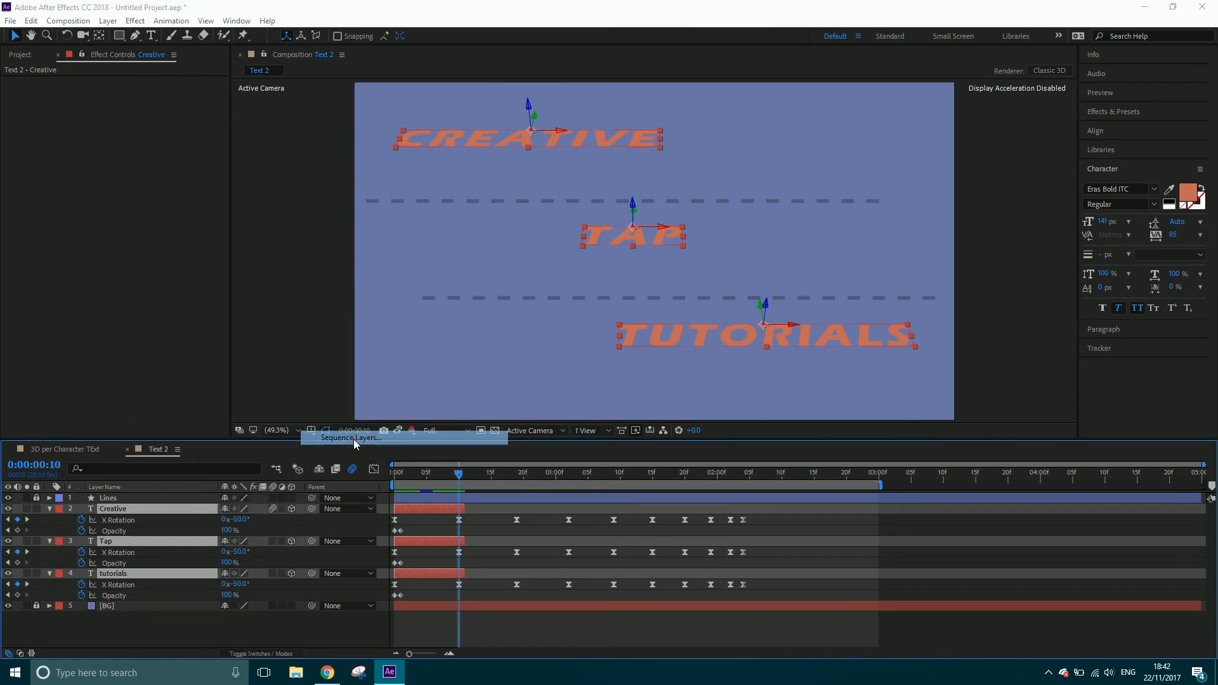
click(152, 105)
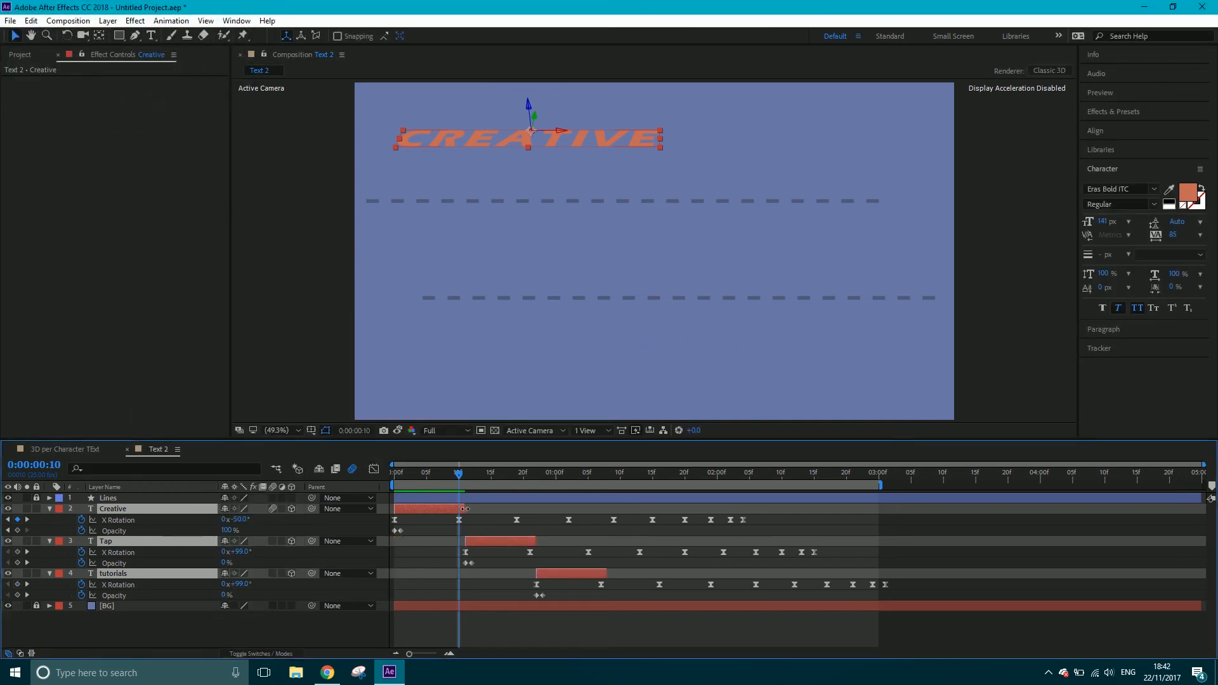
drag(498, 508, 1046, 521)
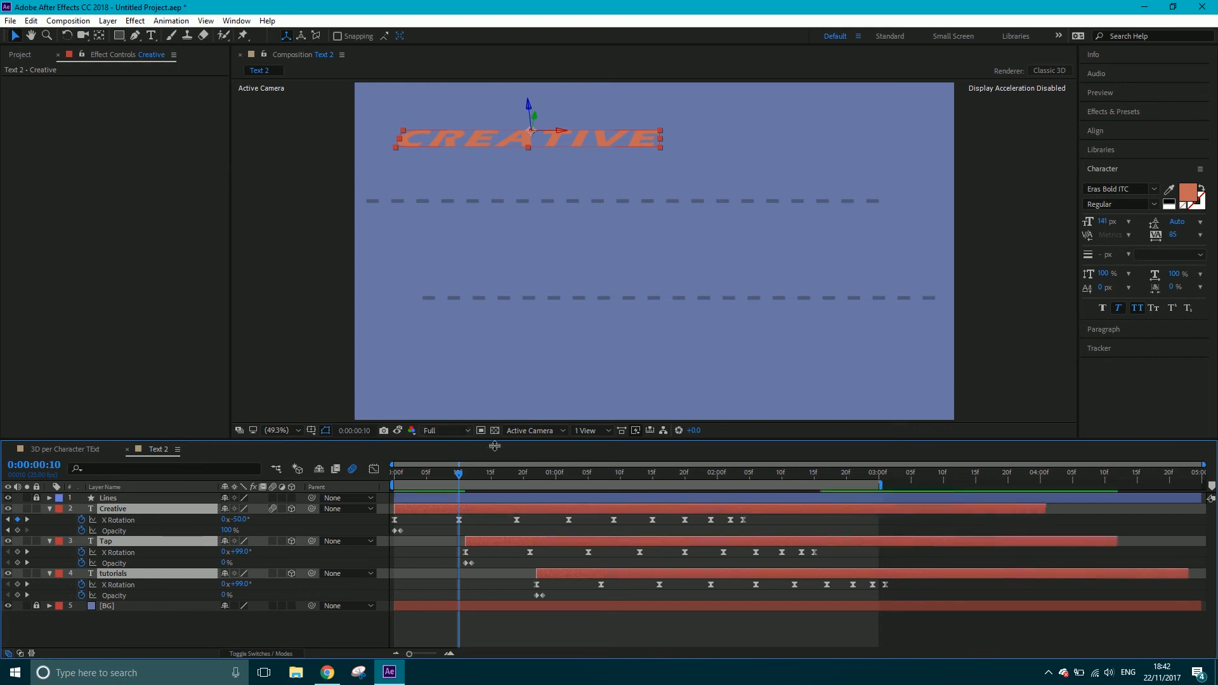
Preview the staggered swing animation and enable motion blur on the Tap and tutorials layers
key(space)
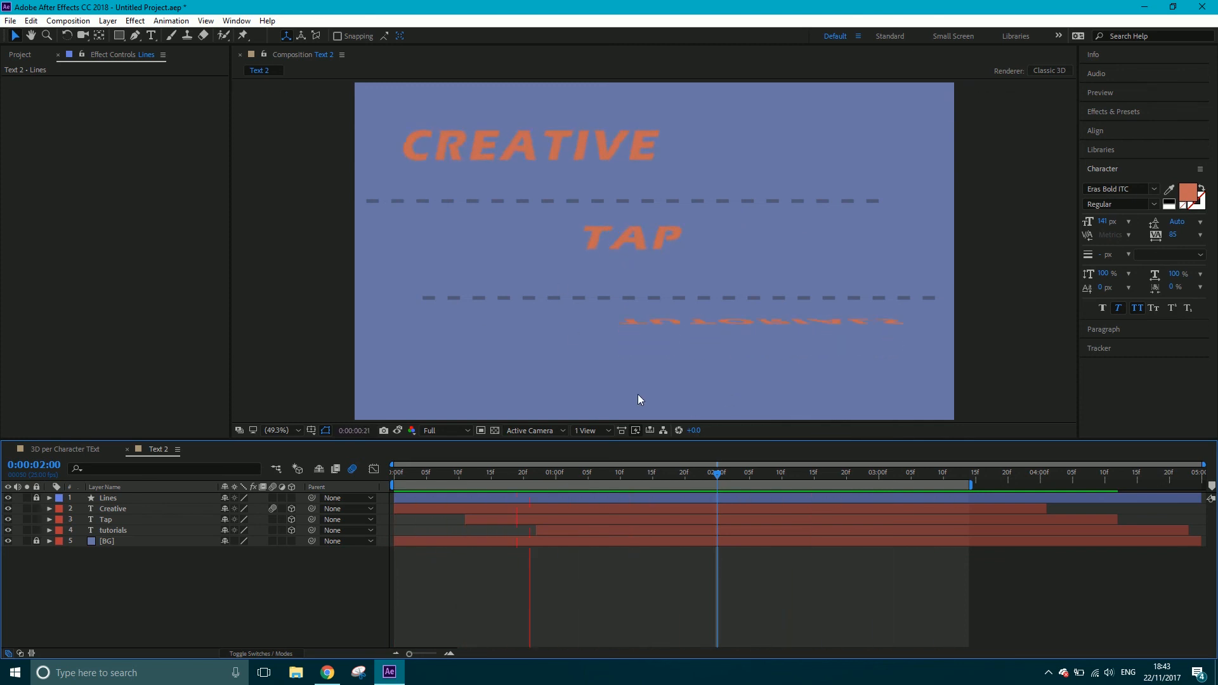
click(273, 529)
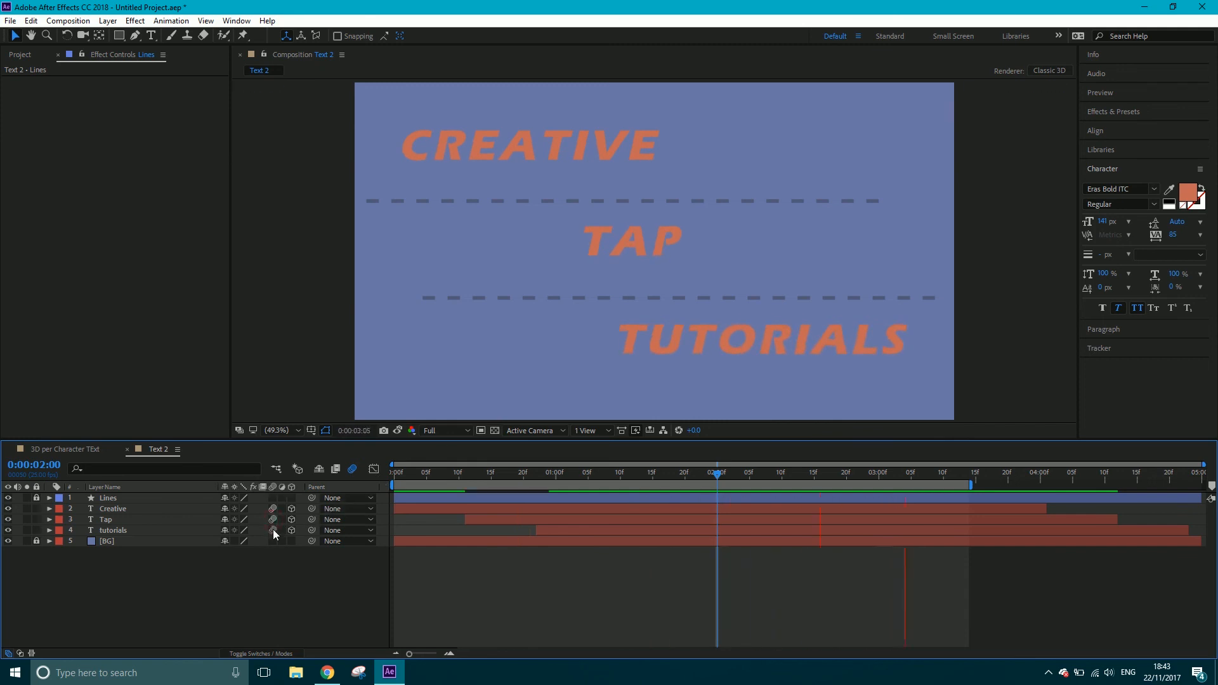